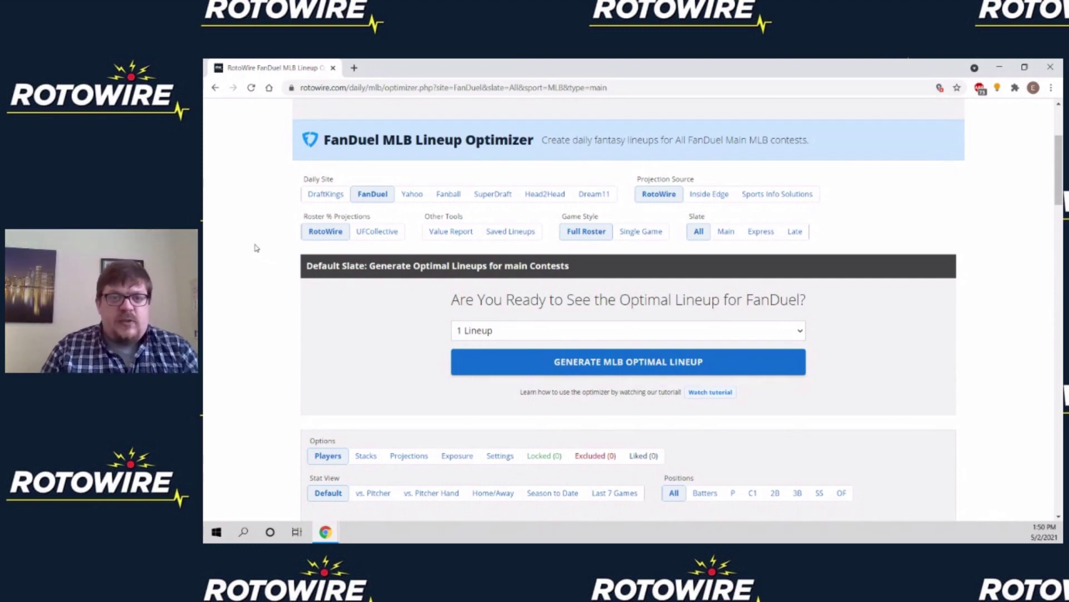
Step: Review the FanDuel MLB optimizer's site, slate and lineup options along with the player projections table
scroll(257, 248, up, 1)
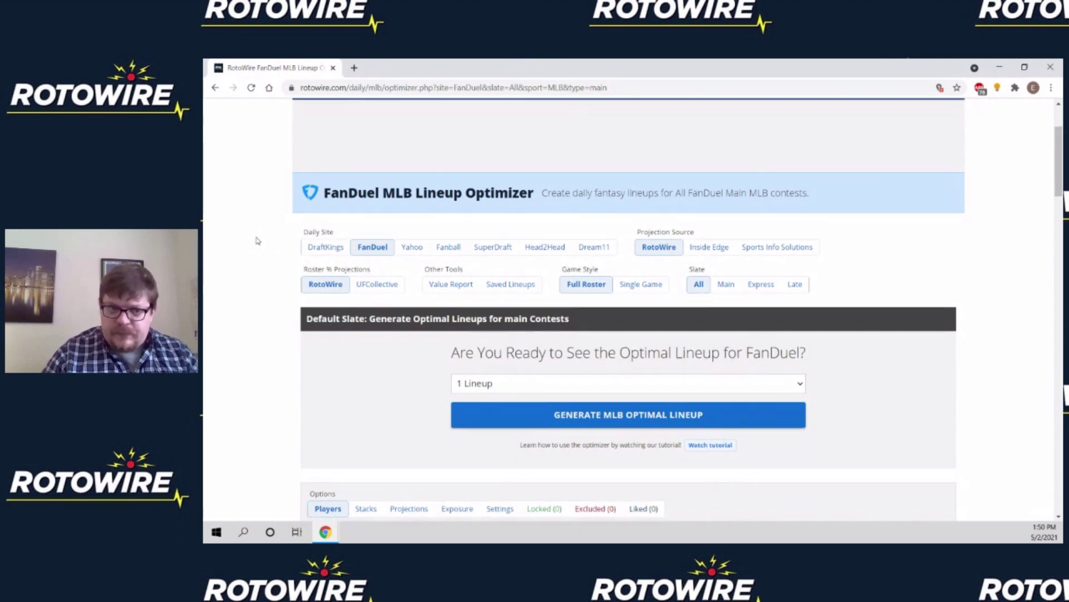
scroll(260, 241, down, 1)
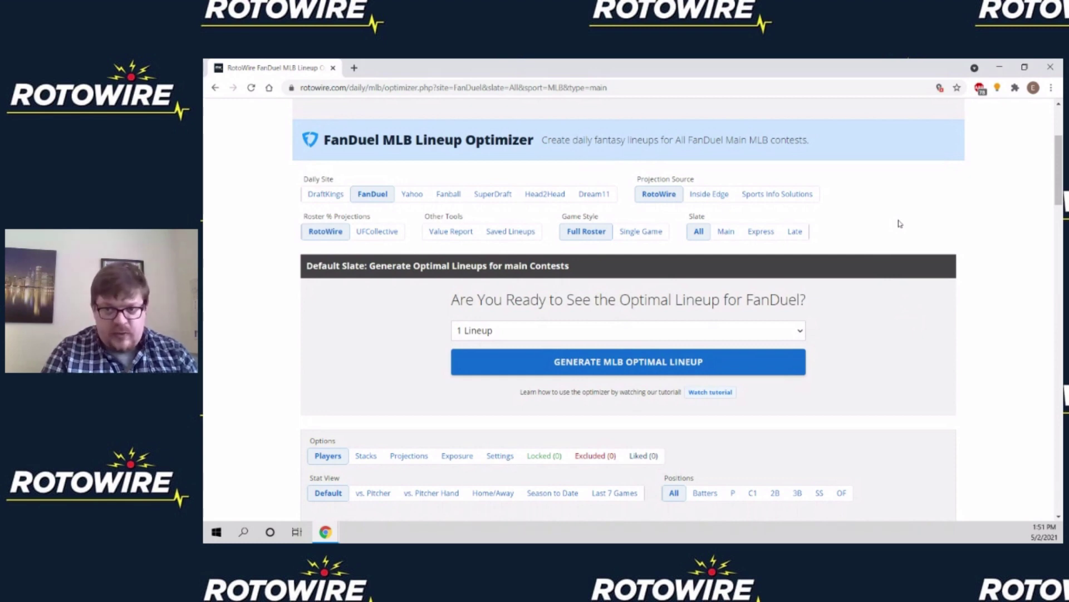
scroll(235, 244, down, 2)
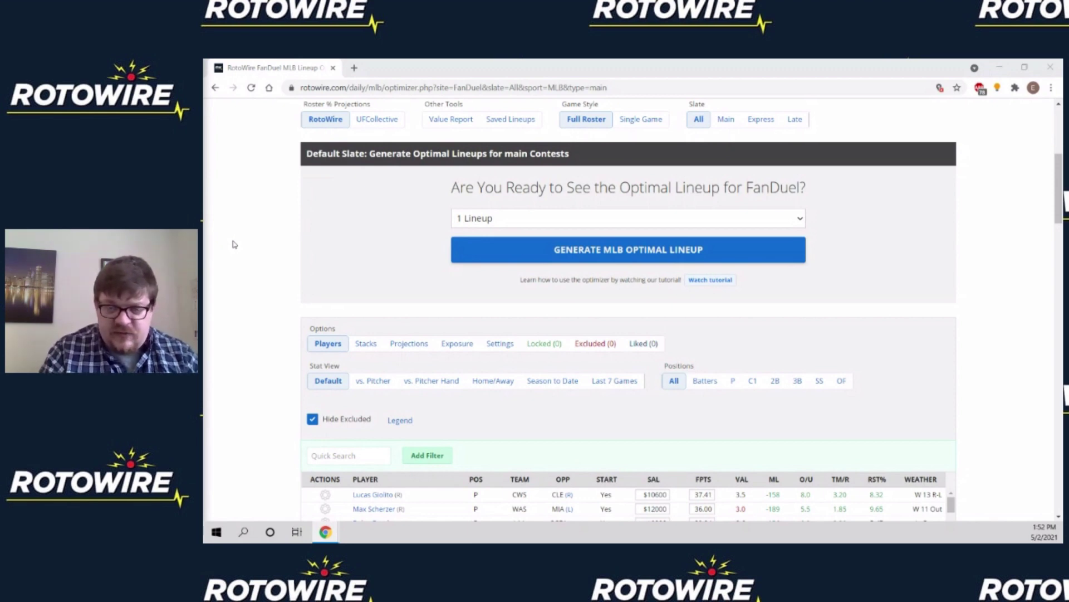
scroll(248, 257, up, 1)
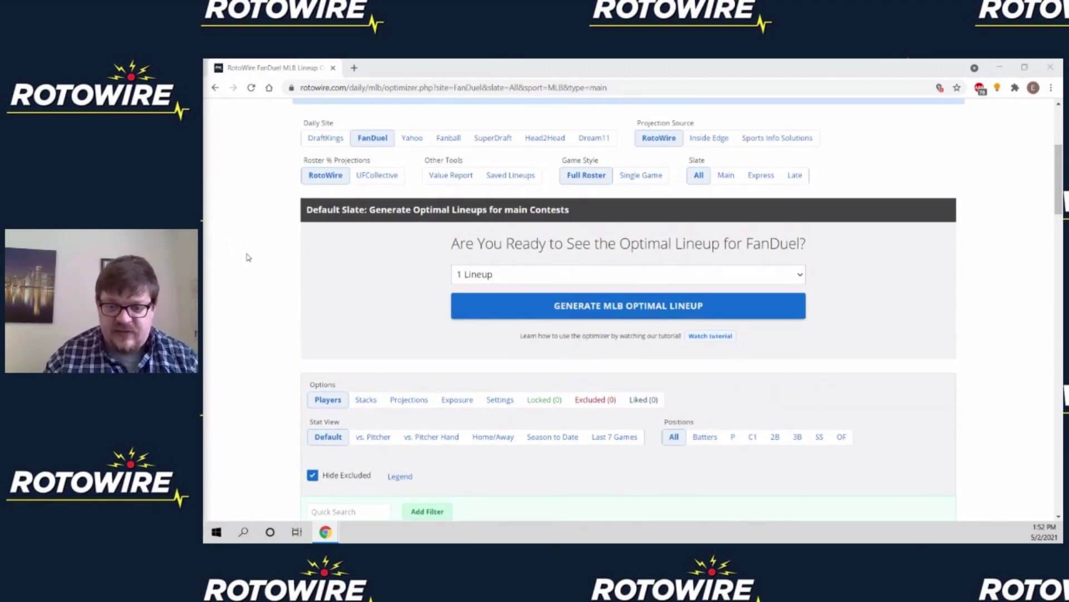
scroll(249, 261, down, 4)
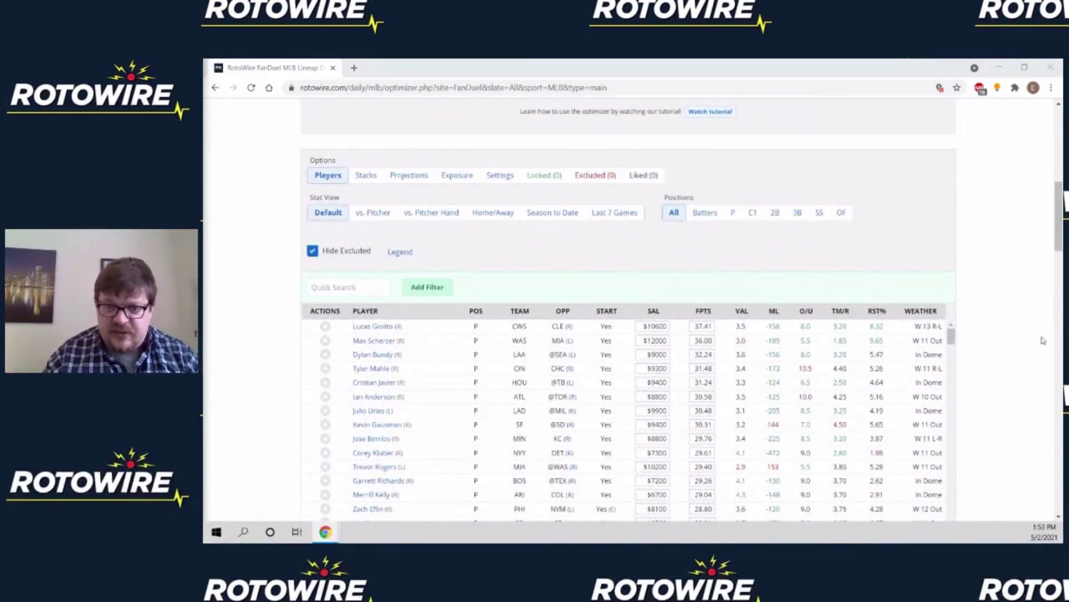
scroll(797, 257, down, 1)
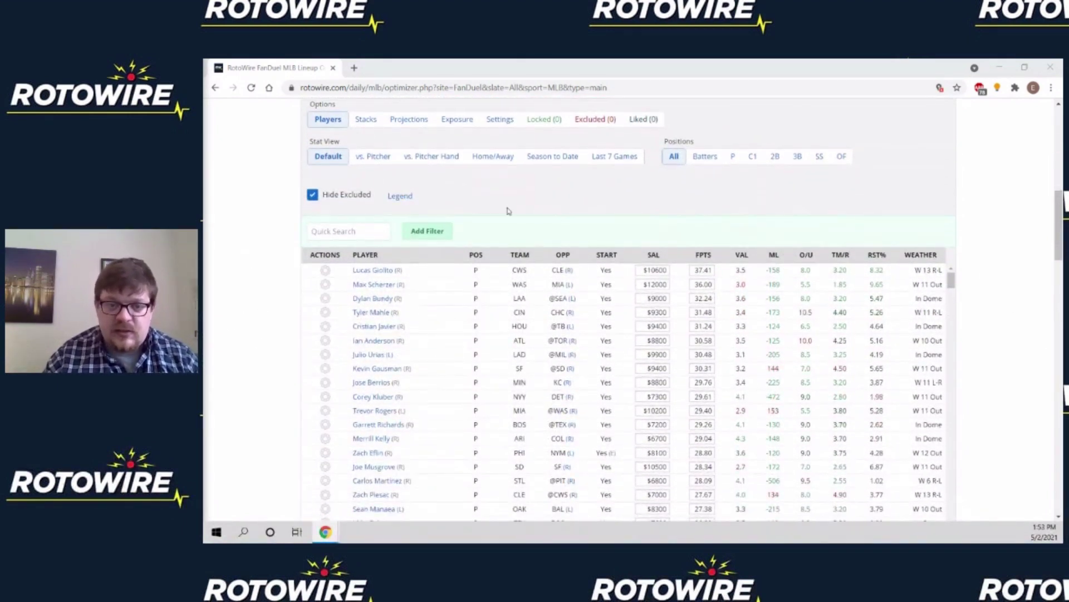
scroll(390, 251, down, 1)
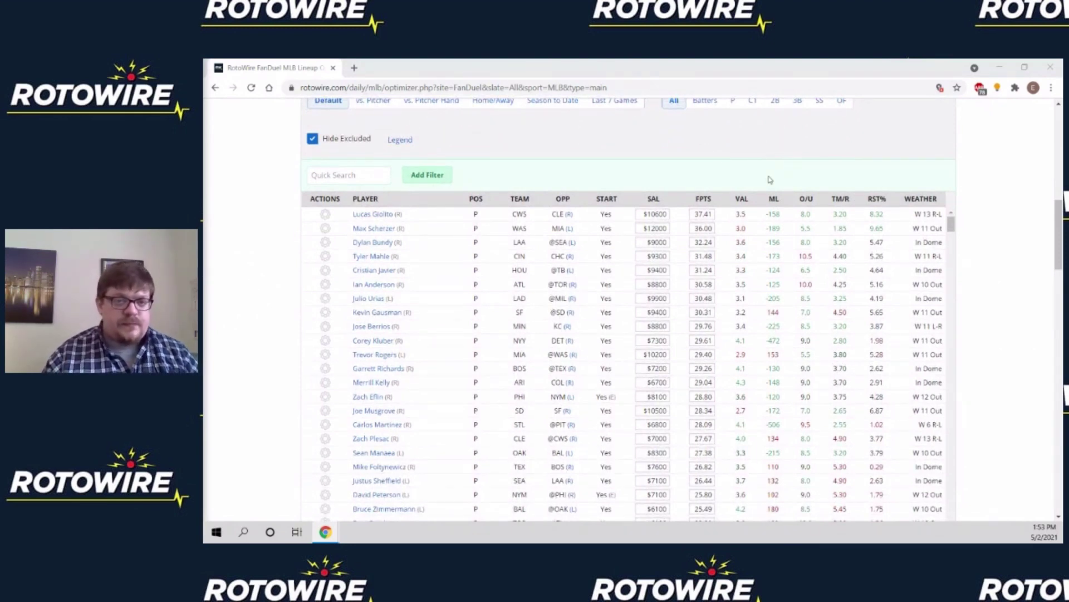
scroll(633, 221, up, 7)
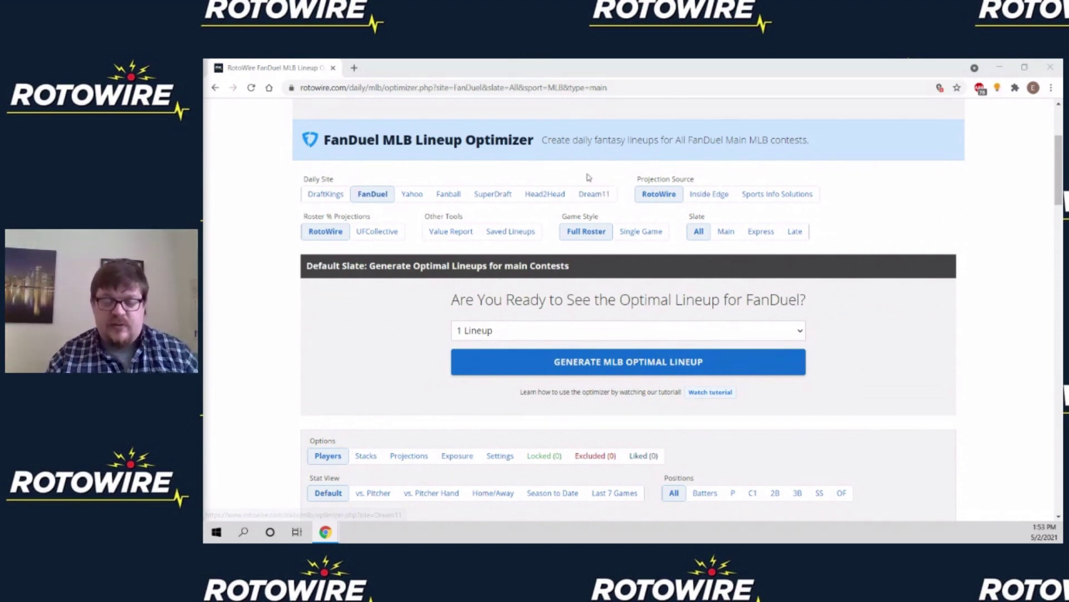
Step: Switch the FanDuel optimizer to the Late slate
click(566, 155)
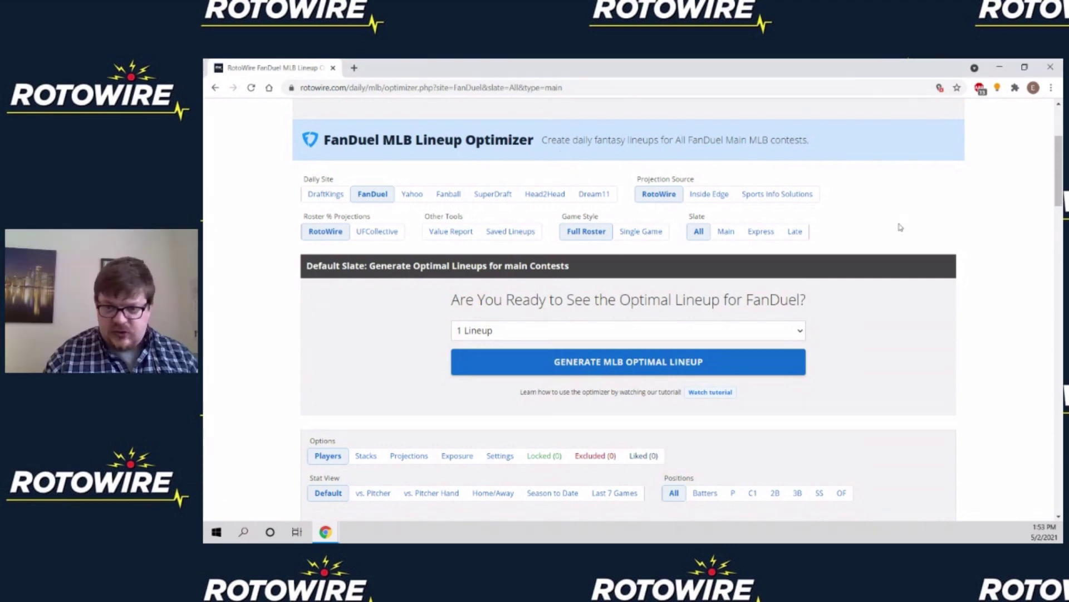
scroll(903, 214, down, 1)
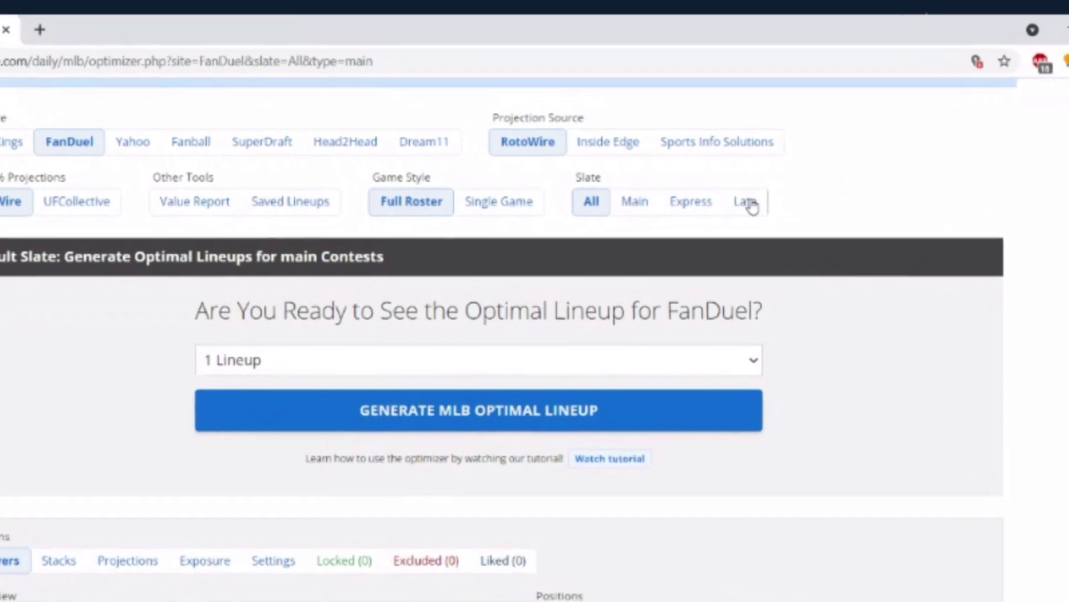
click(742, 227)
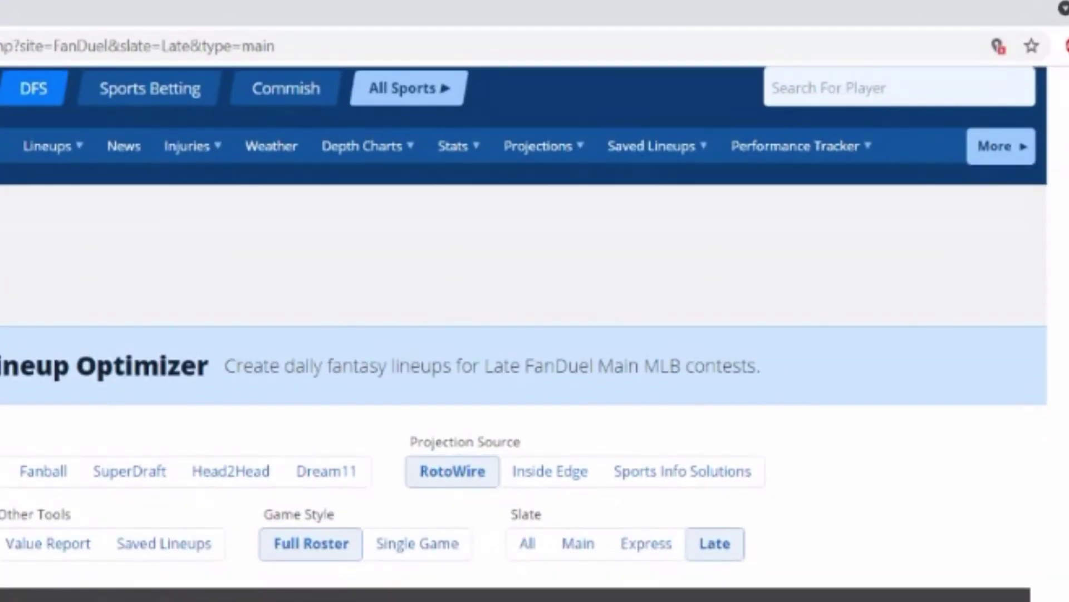
Step: Exclude the Sunday 2:10PM LAD at MIL game from the slate in the schedule
scroll(234, 226, down, 3)
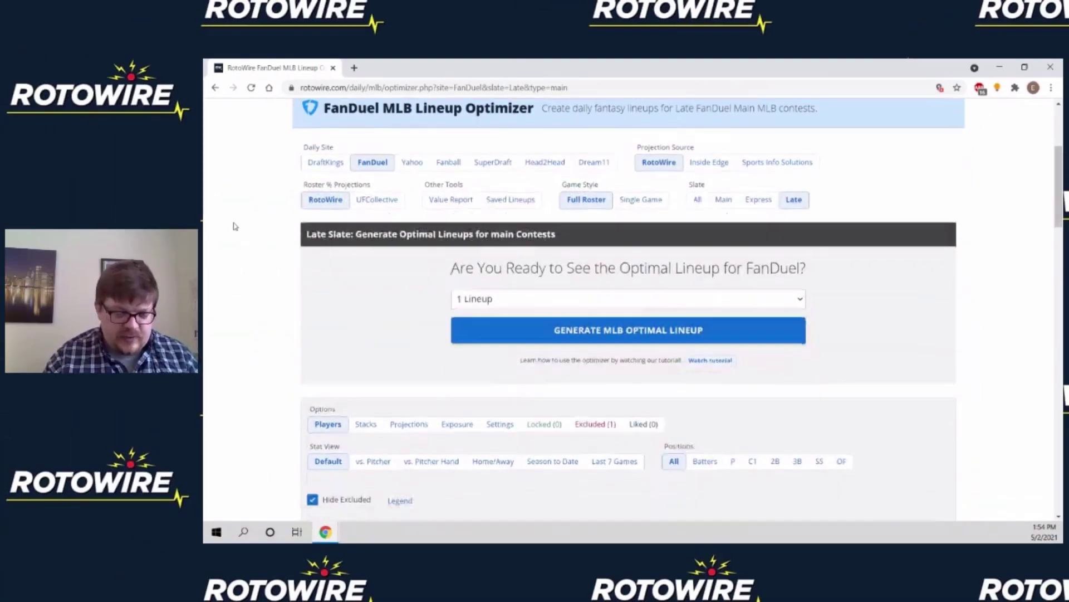
scroll(234, 225, down, 6)
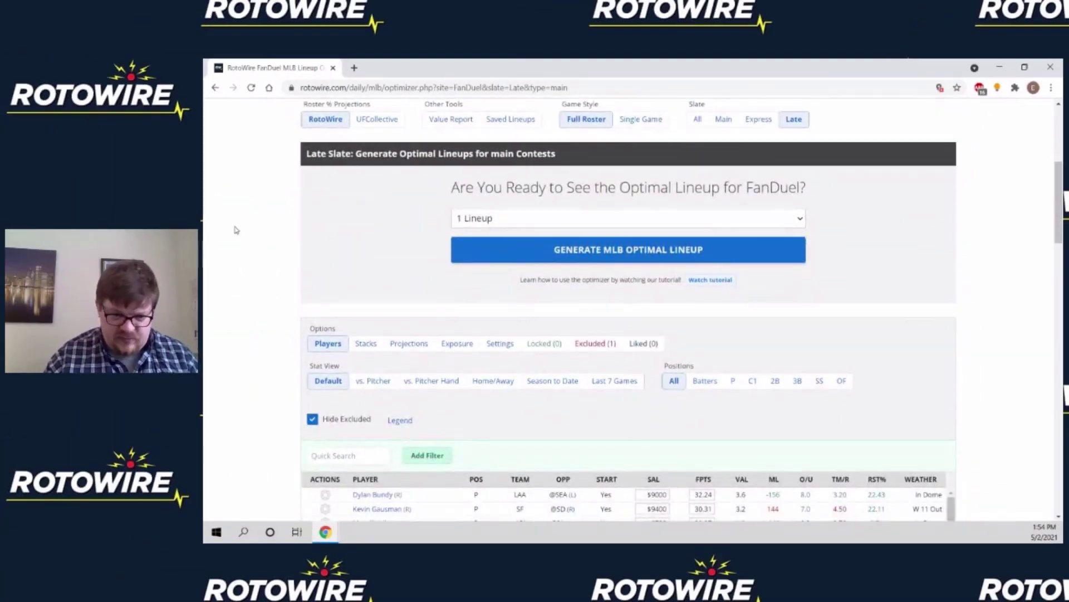
scroll(235, 204, down, 3)
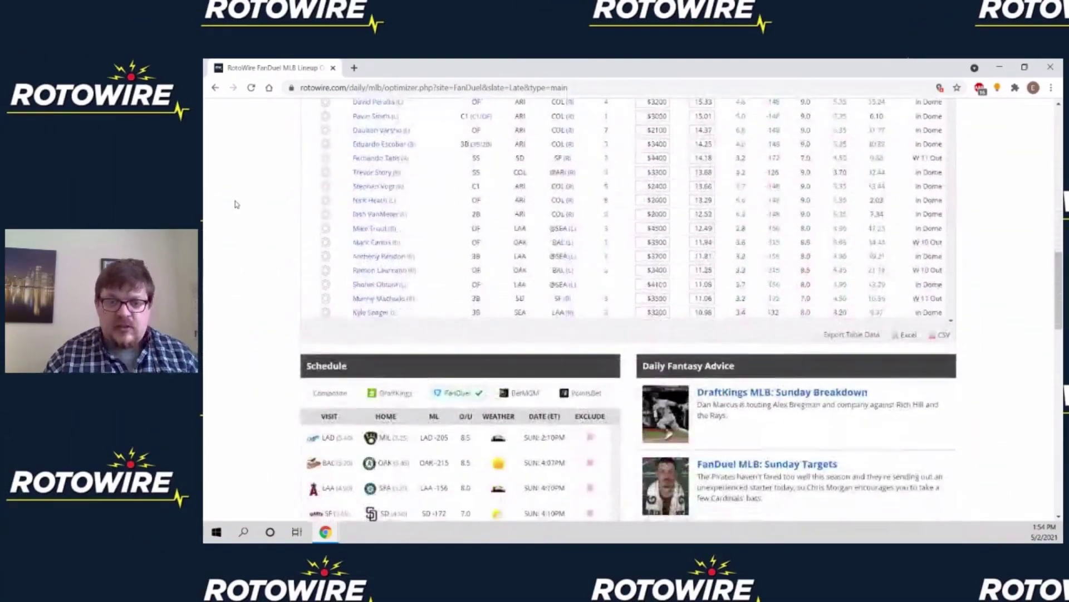
scroll(235, 204, up, 2)
scroll(235, 204, down, 4)
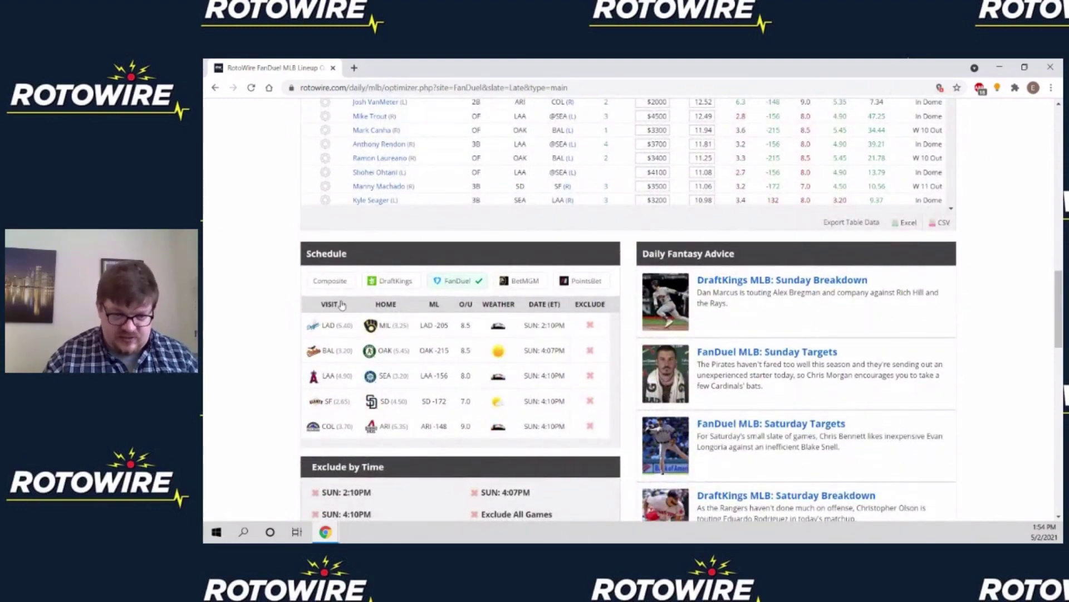
scroll(242, 285, down, 1)
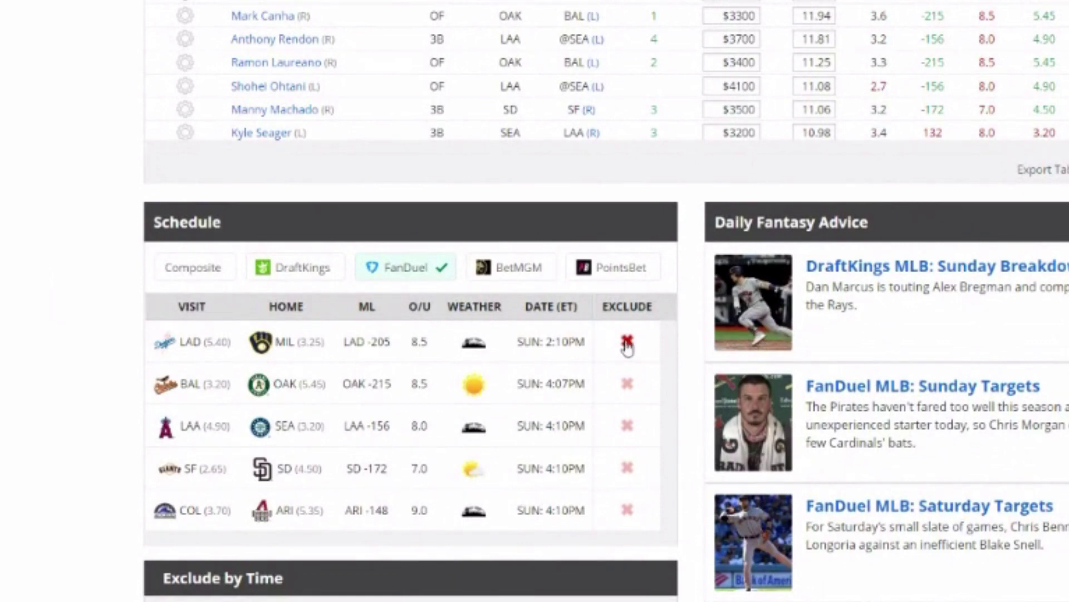
click(627, 343)
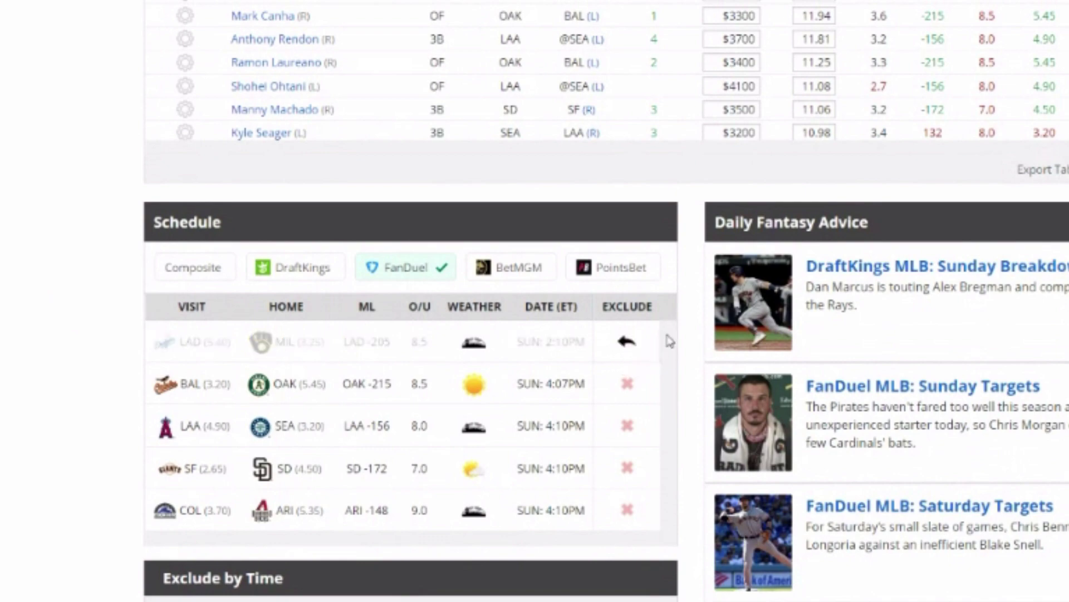
Step: Examine the exclude-by-time choices, the filtered Late slate player pool and the lineup generation options
scroll(694, 306, down, 2)
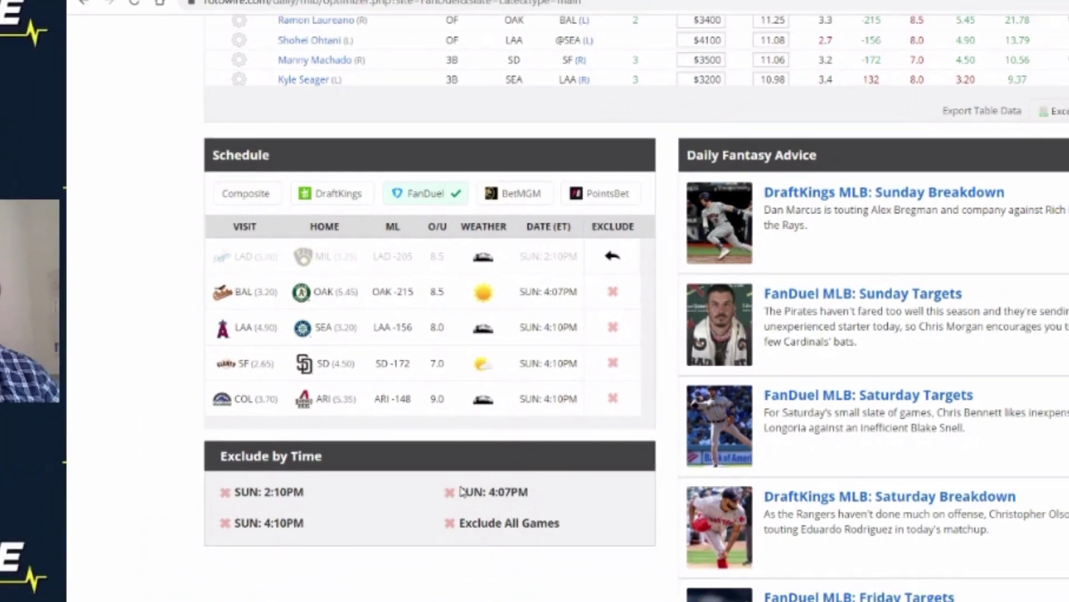
scroll(124, 349, up, 10)
scroll(354, 352, down, 2)
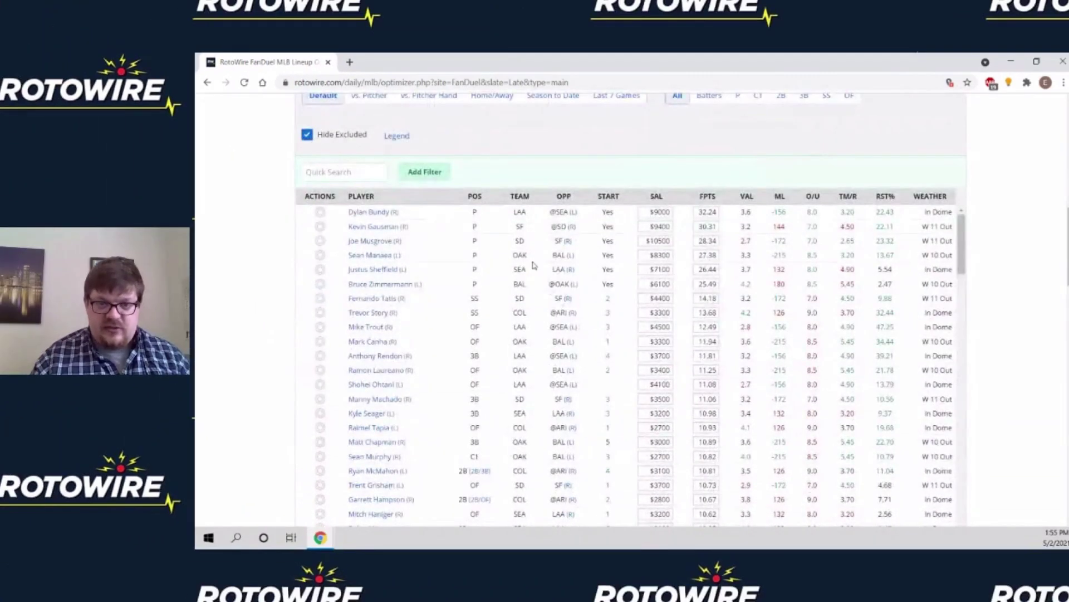
scroll(590, 274, up, 1)
scroll(590, 274, up, 5)
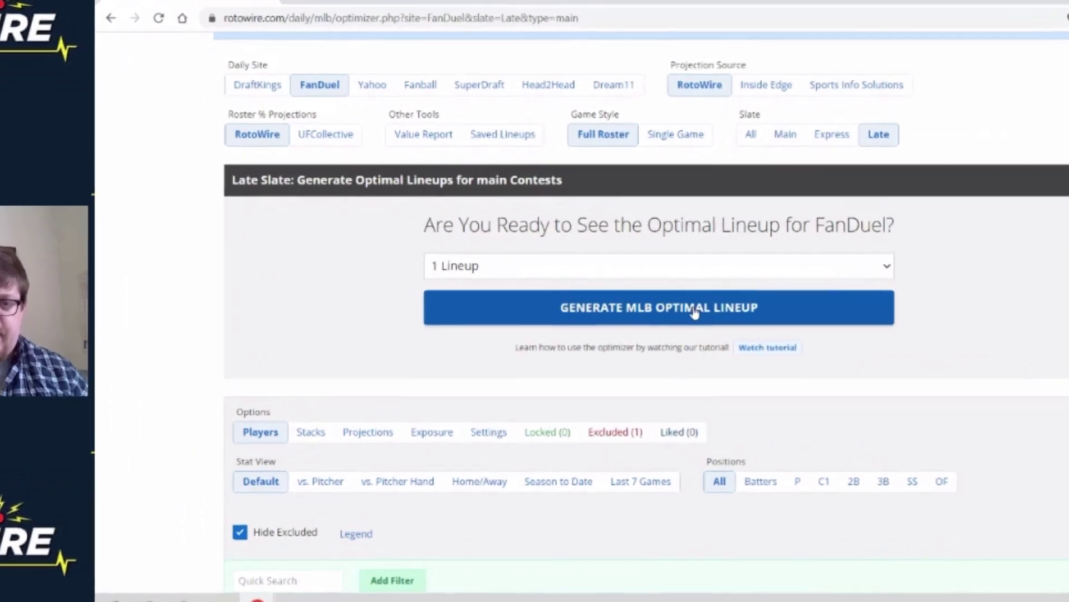
scroll(678, 314, up, 1)
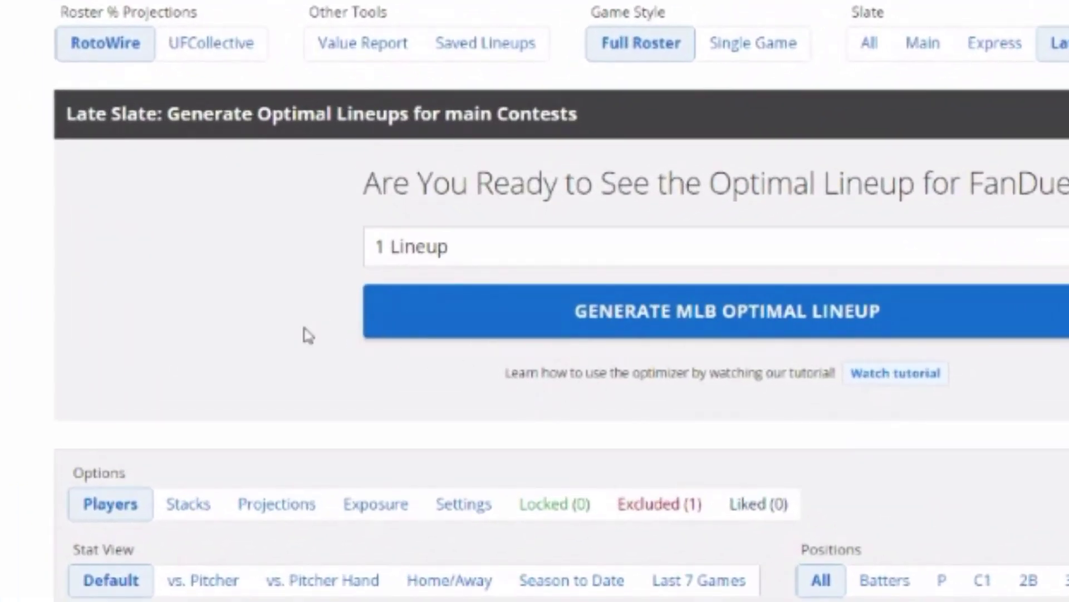
Step: Exclude the injured Oakland player Chad Pinder from the player pool
scroll(158, 253, down, 10)
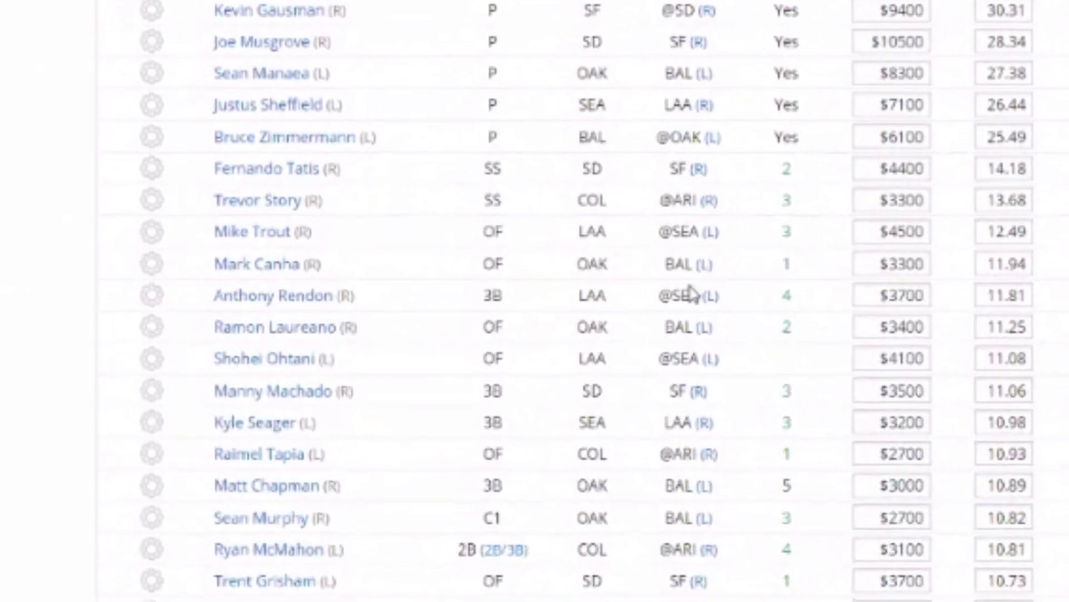
scroll(518, 250, down, 15)
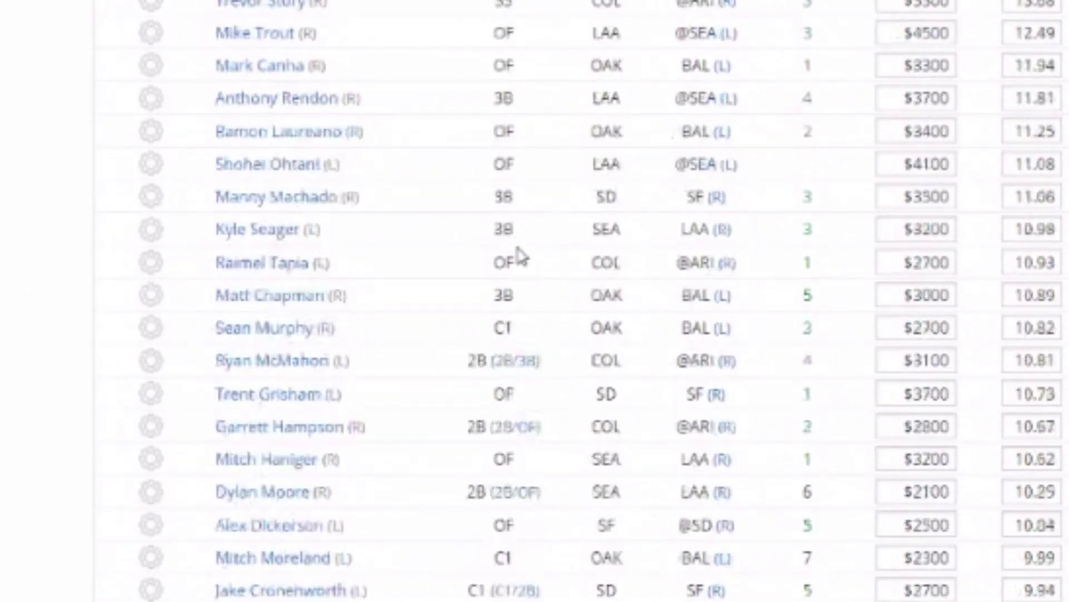
scroll(519, 253, down, 4)
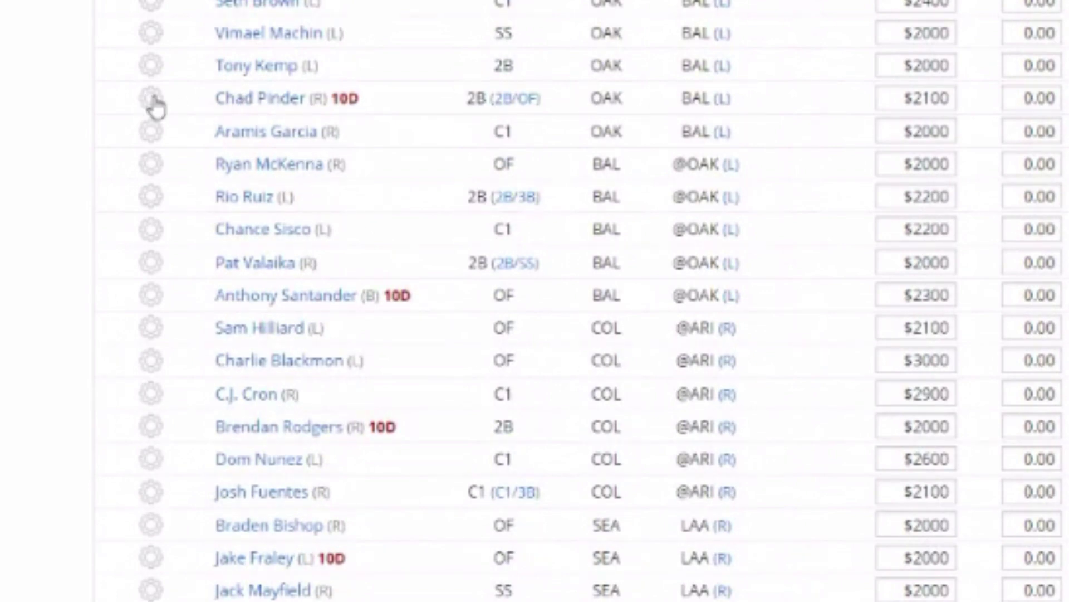
scroll(544, 238, down, 17)
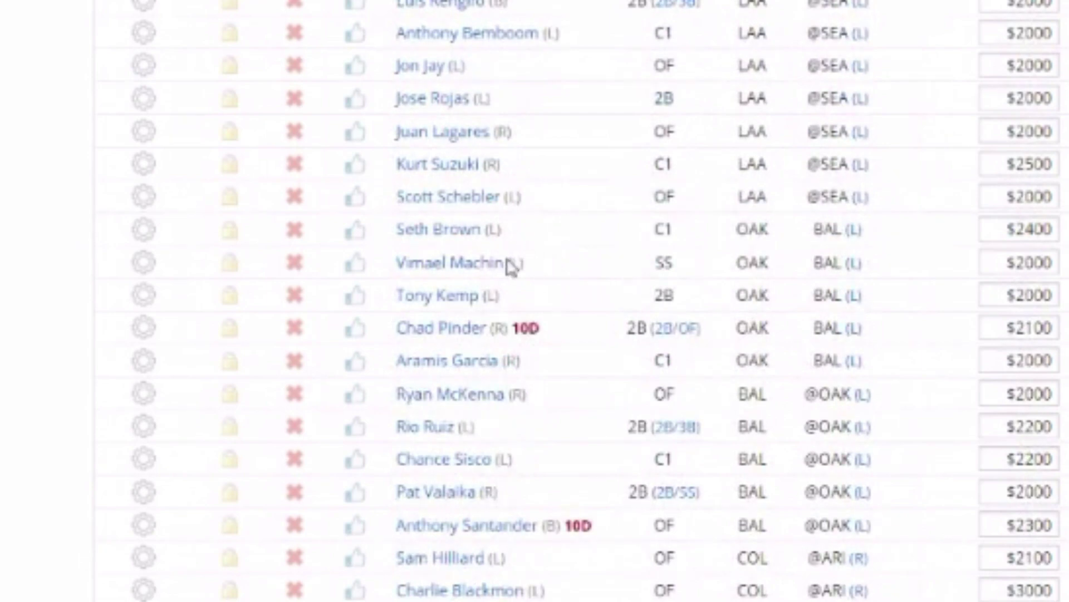
click(294, 328)
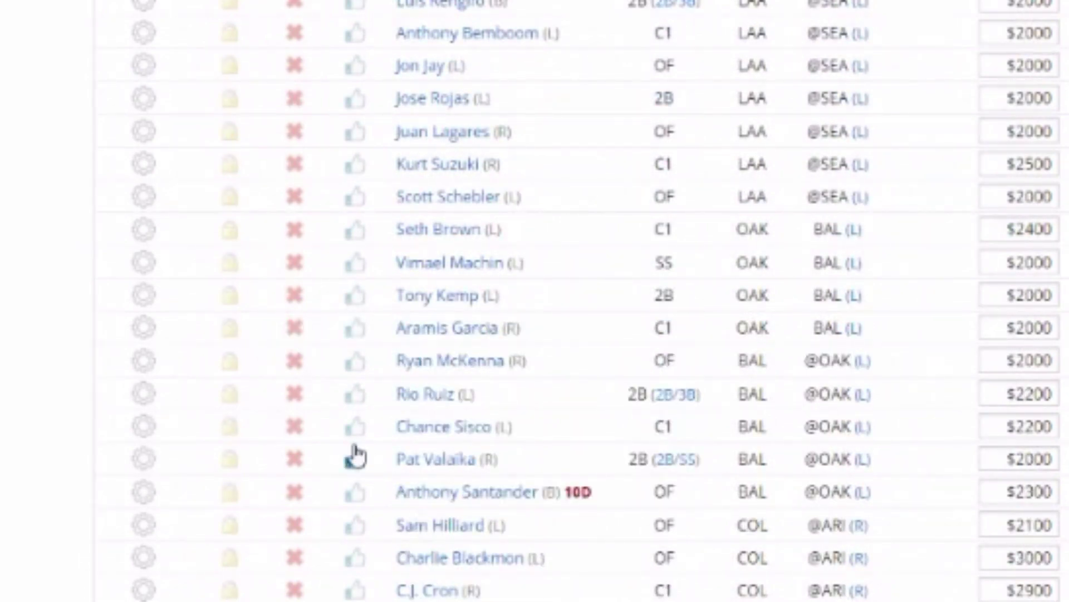
Step: Lock pitcher Joe Musgrove into the lineup and release that lock again
click(356, 394)
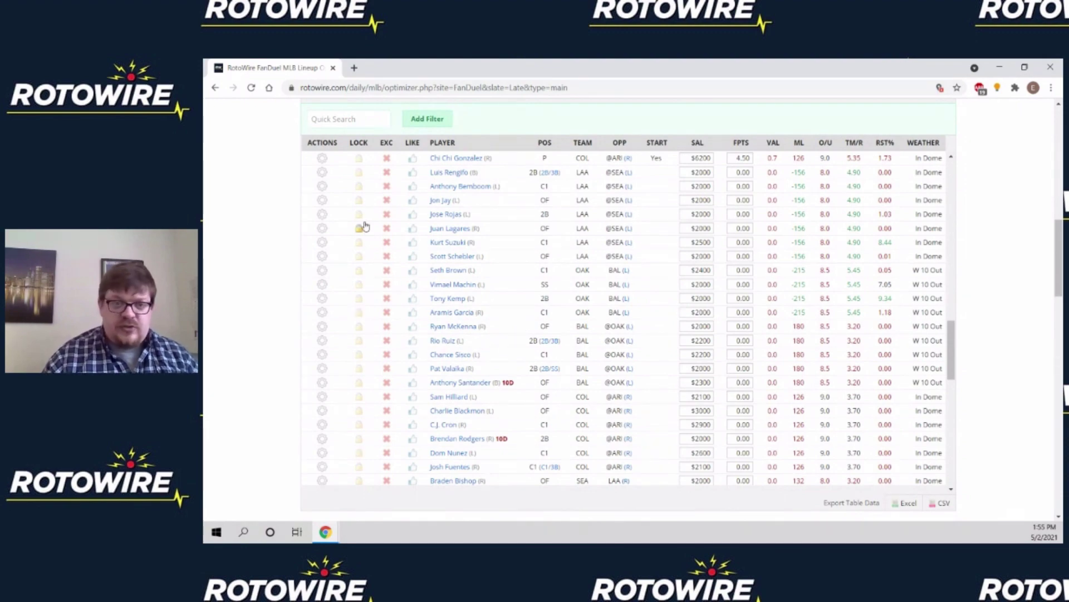
scroll(401, 240, up, 10)
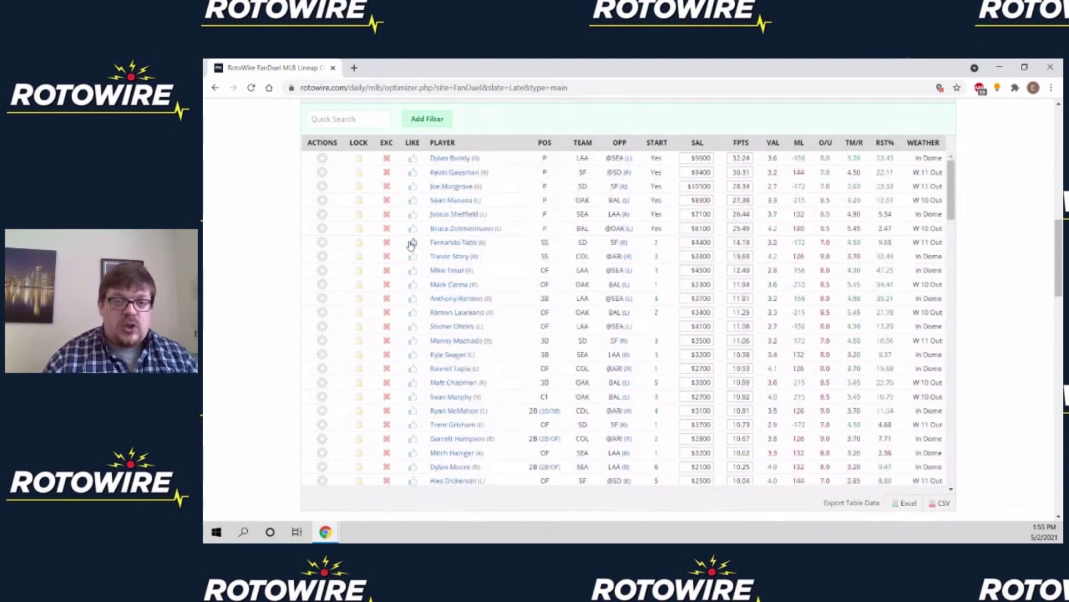
scroll(411, 243, up, 3)
scroll(573, 198, down, 1)
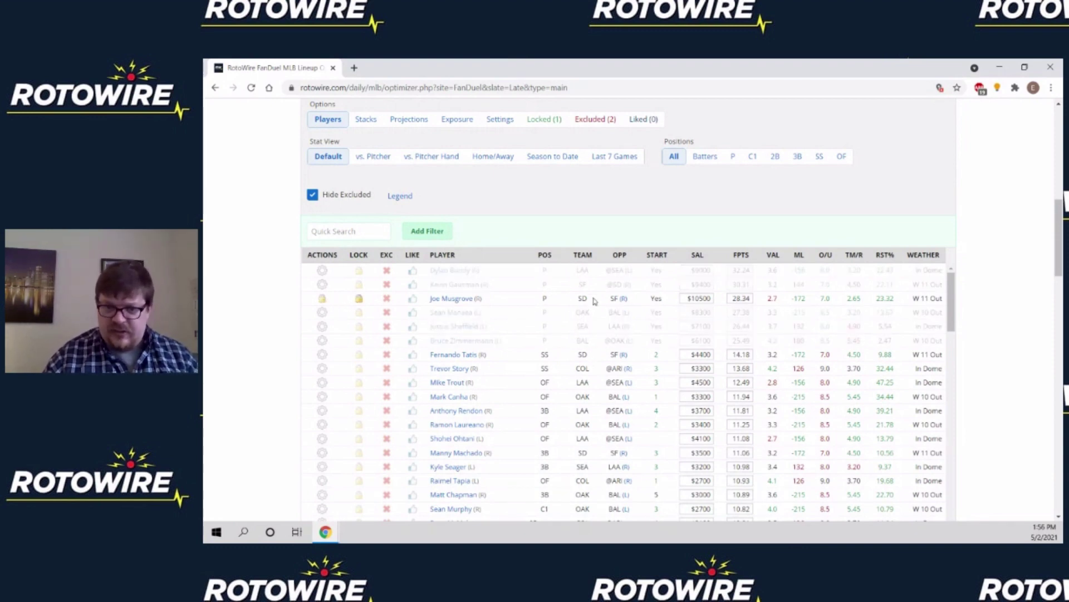
scroll(534, 265, up, 6)
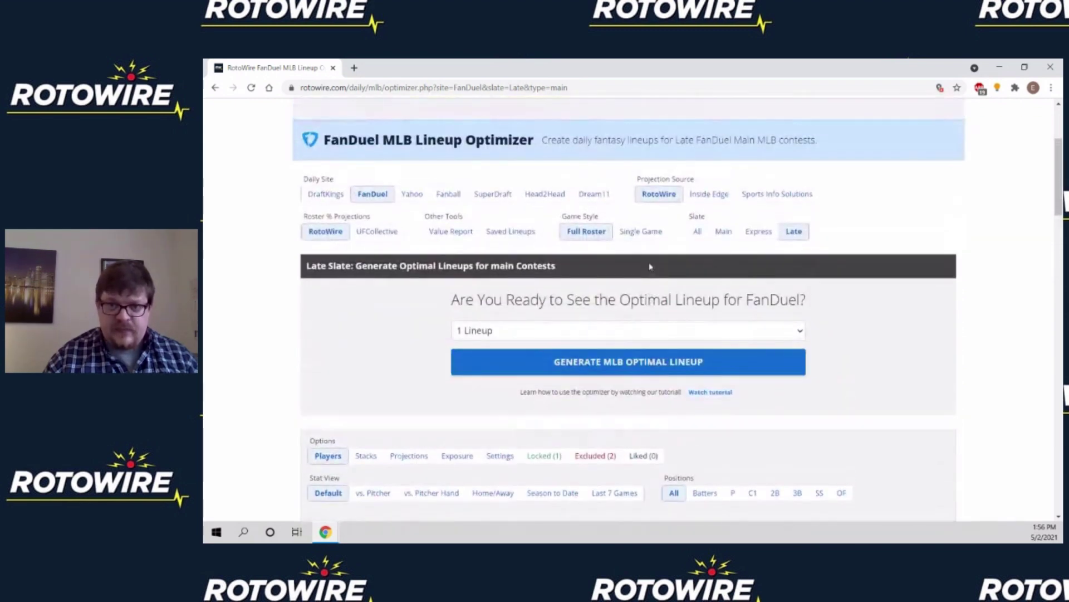
scroll(650, 267, down, 5)
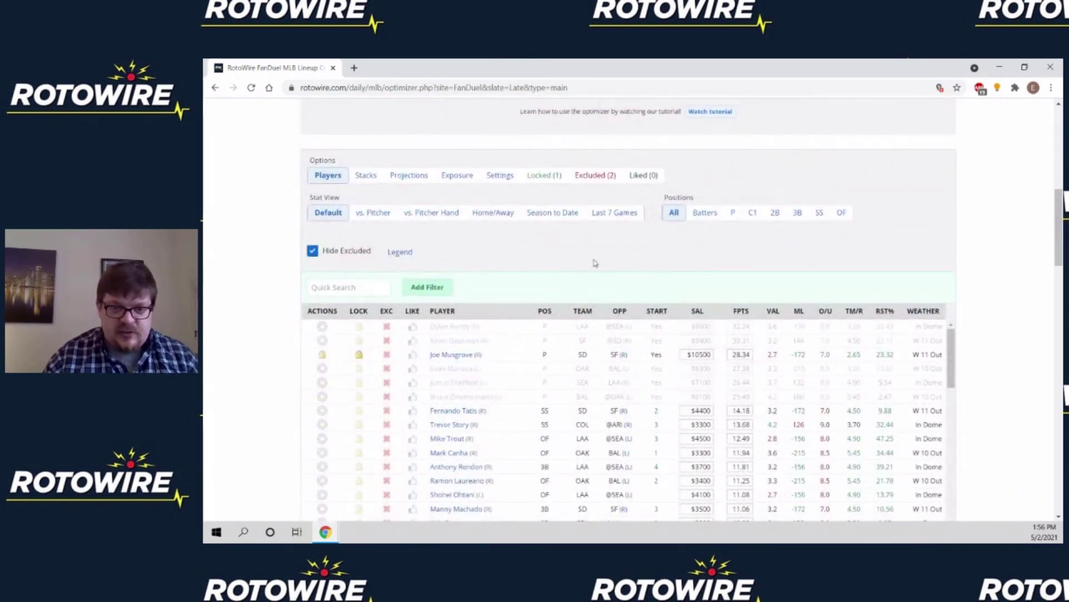
click(359, 356)
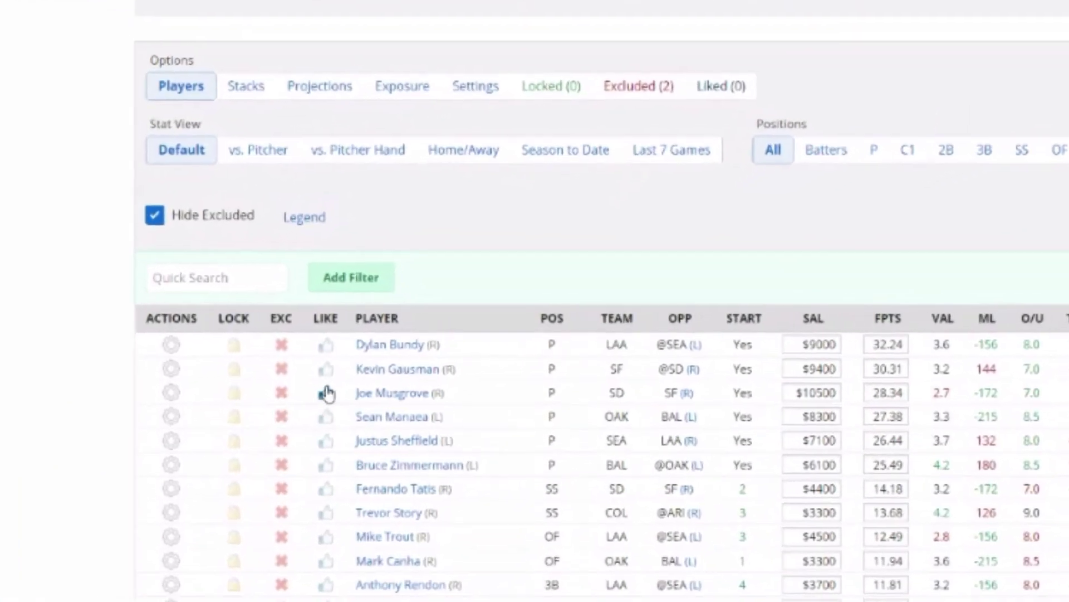
Step: Mark pitcher Joe Musgrove and outfielder Mike Trout as liked players
click(344, 384)
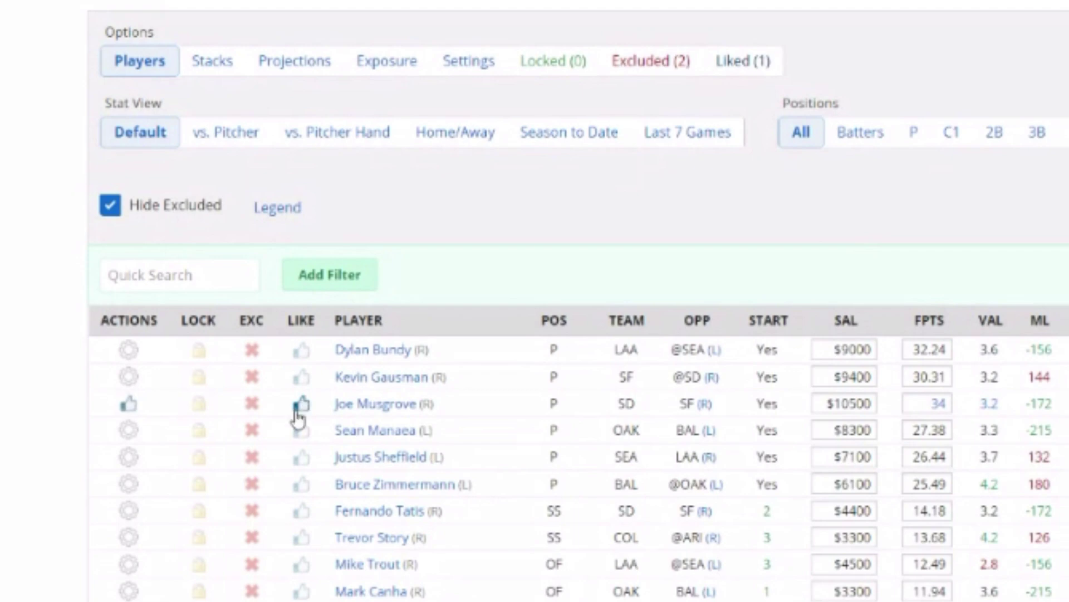
scroll(414, 283, down, 2)
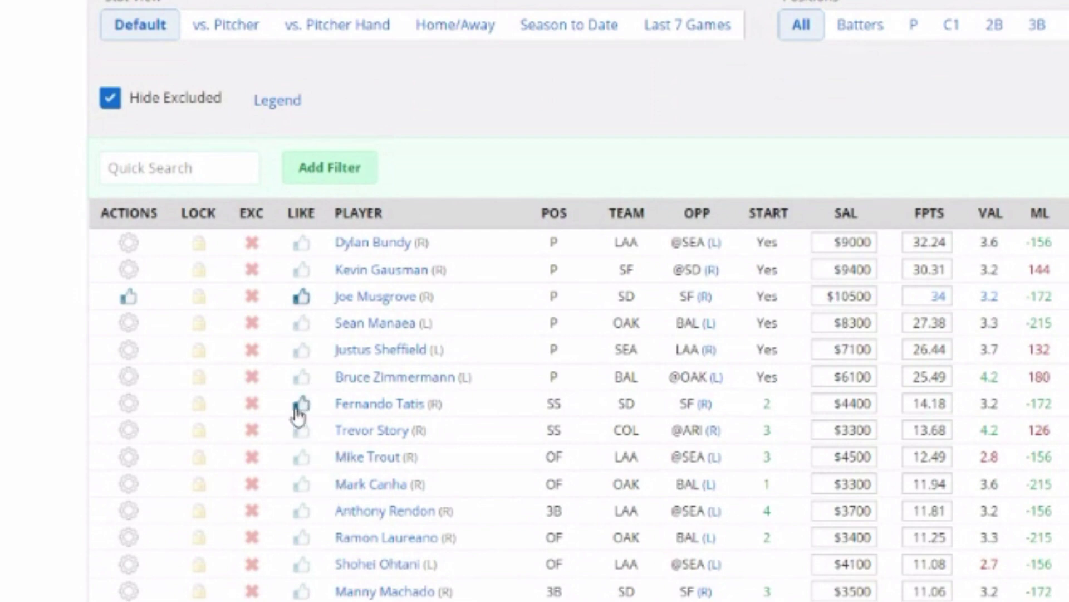
click(301, 458)
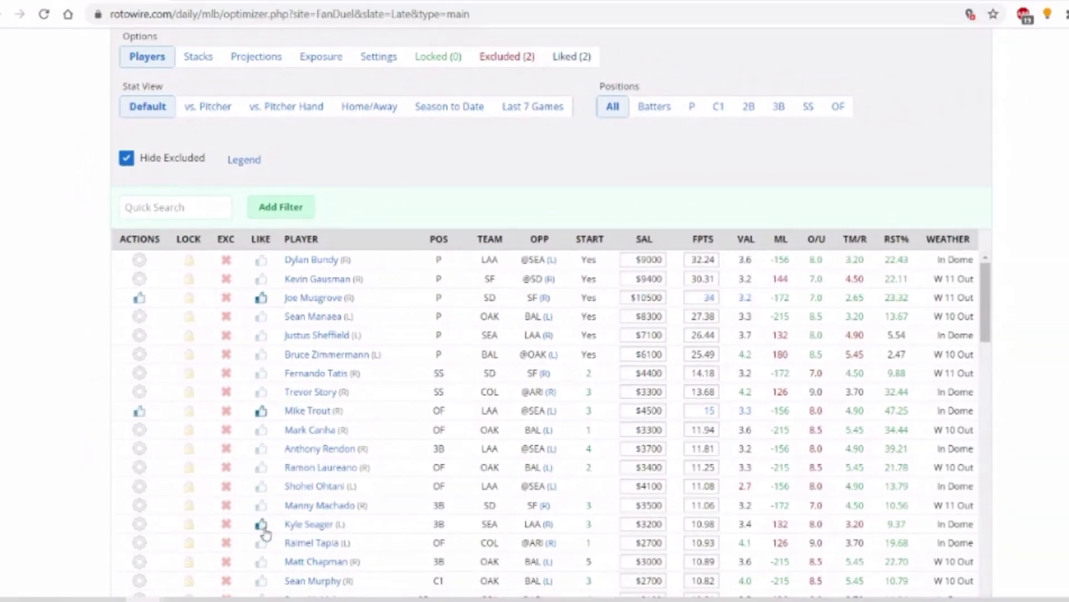
Step: Mark outfielder Shohei Ohtani as a liked player in the Late slate pool
click(261, 486)
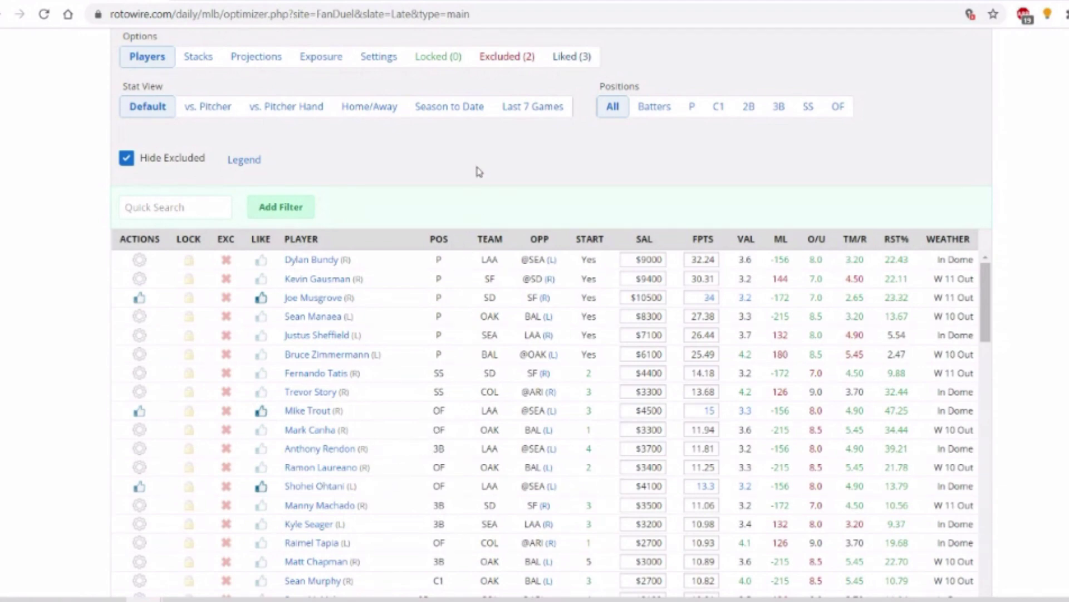
scroll(479, 172, down, 1)
scroll(518, 156, up, 1)
scroll(534, 182, down, 3)
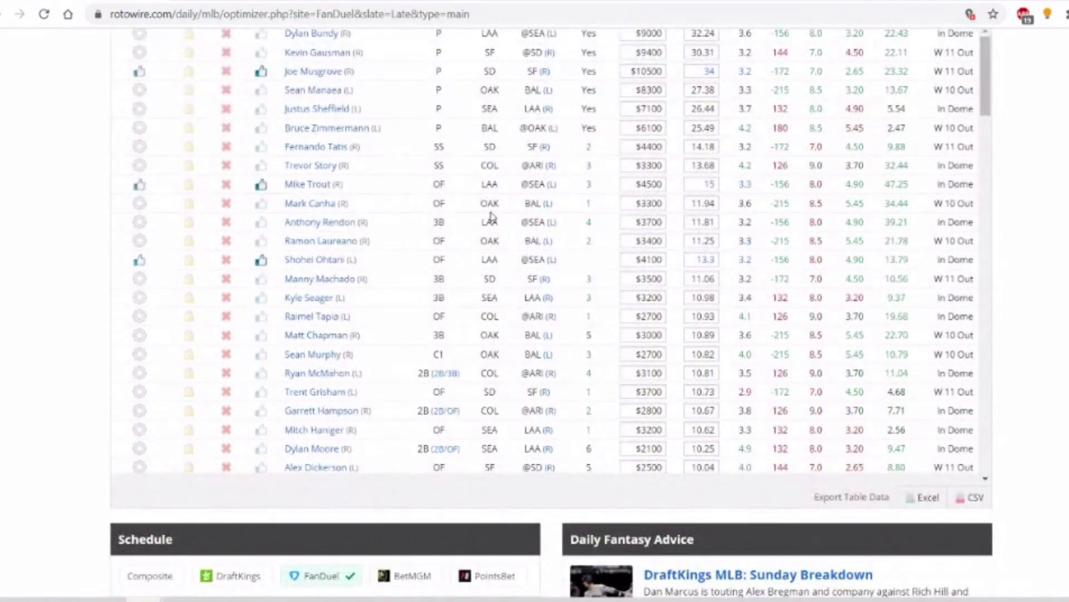
scroll(535, 183, up, 2)
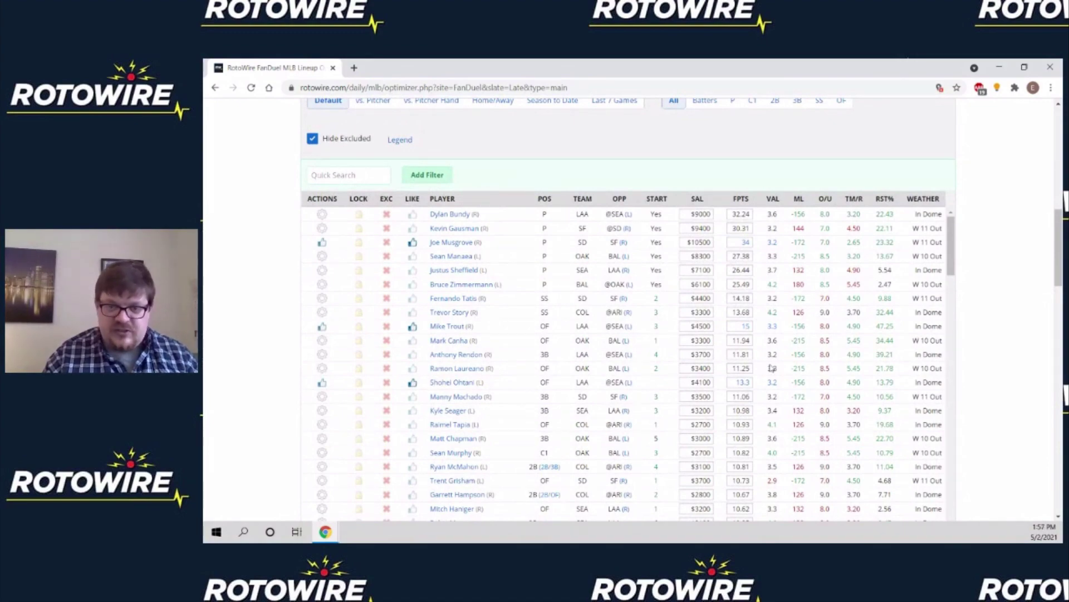
Step: Generate one optimal FanDuel lineup for the Late slate and review its nine players
scroll(592, 266, up, 5)
click(591, 260)
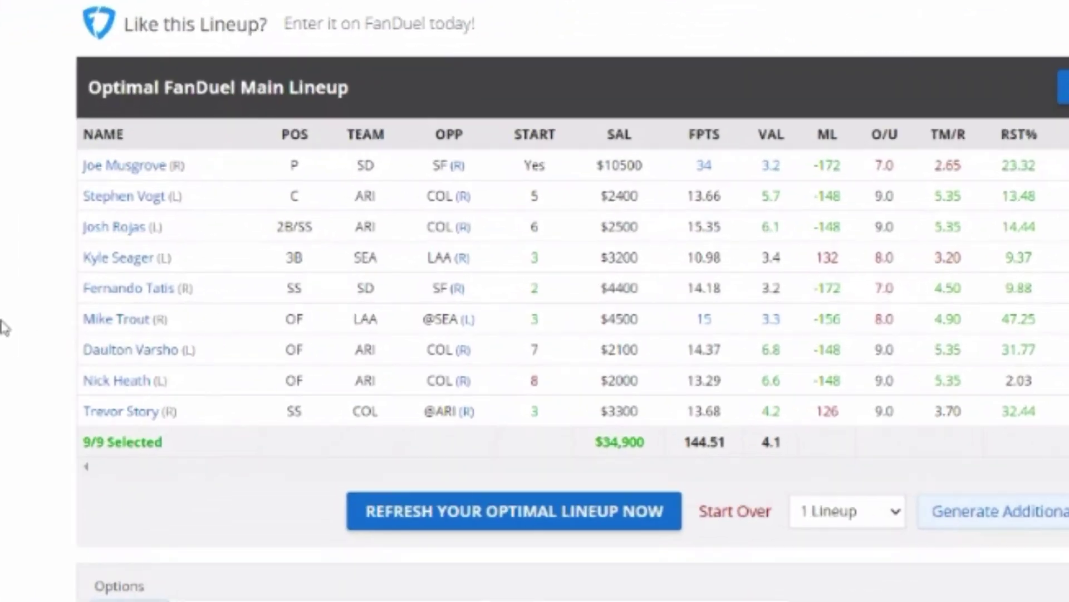
scroll(21, 311, down, 1)
scroll(20, 311, down, 1)
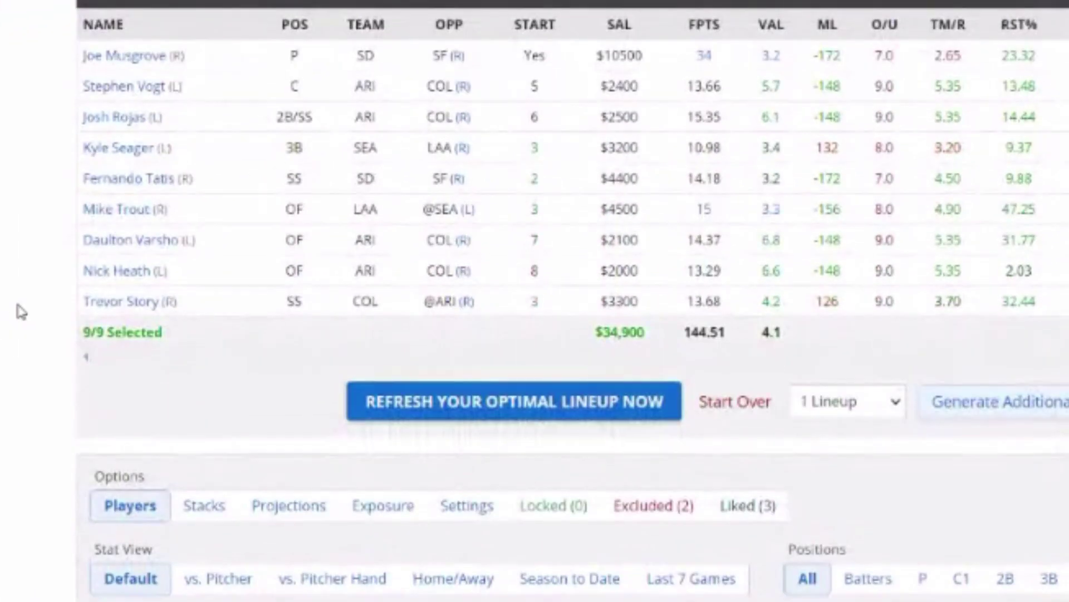
scroll(12, 276, up, 2)
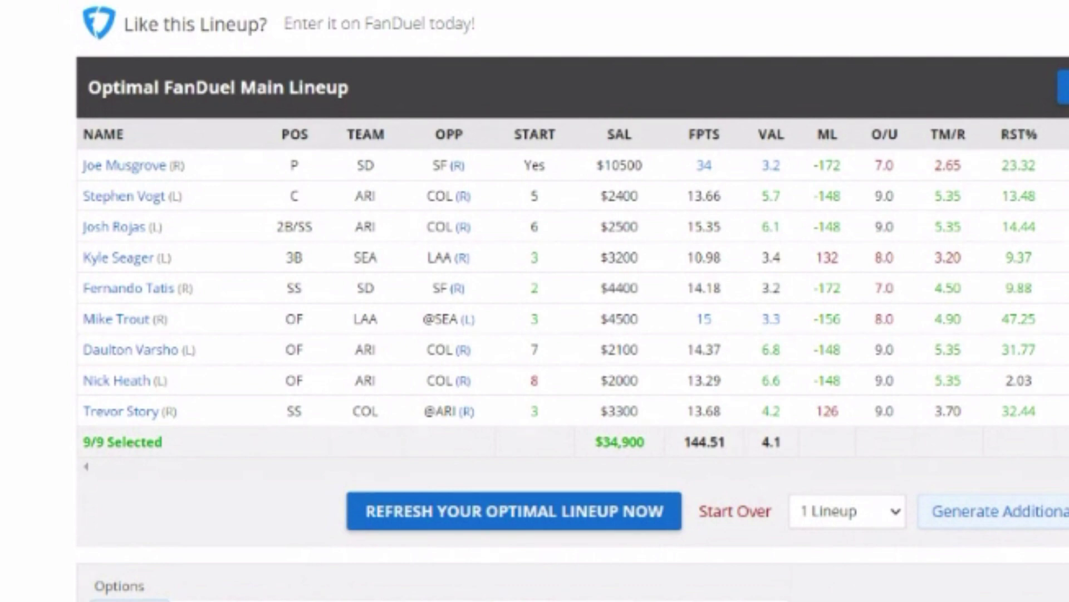
scroll(728, 521, down, 2)
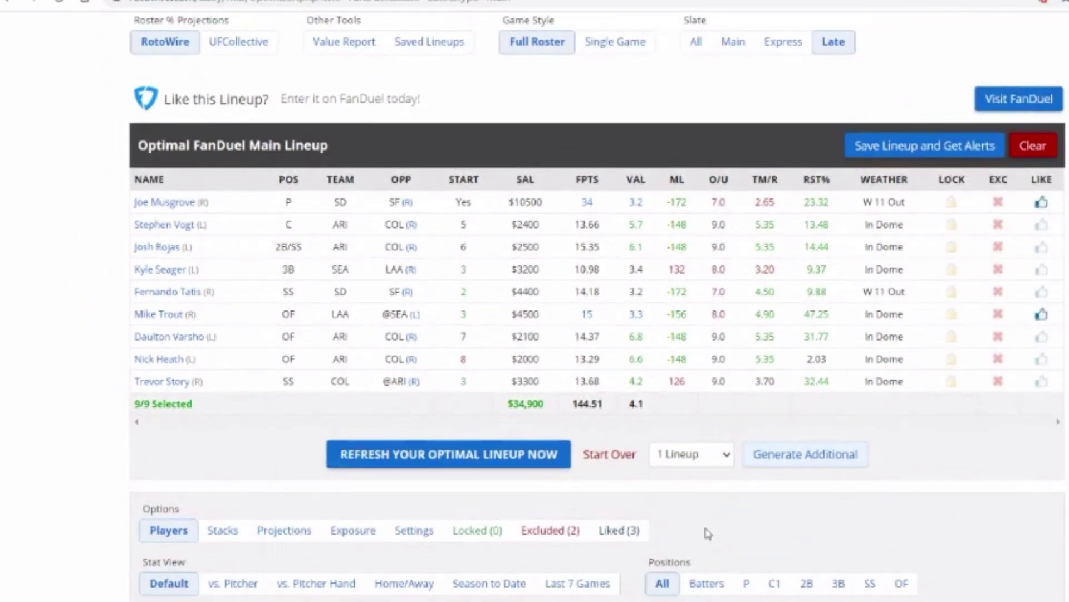
Step: Generate 5 additional optimal lineups for the Late slate
click(726, 466)
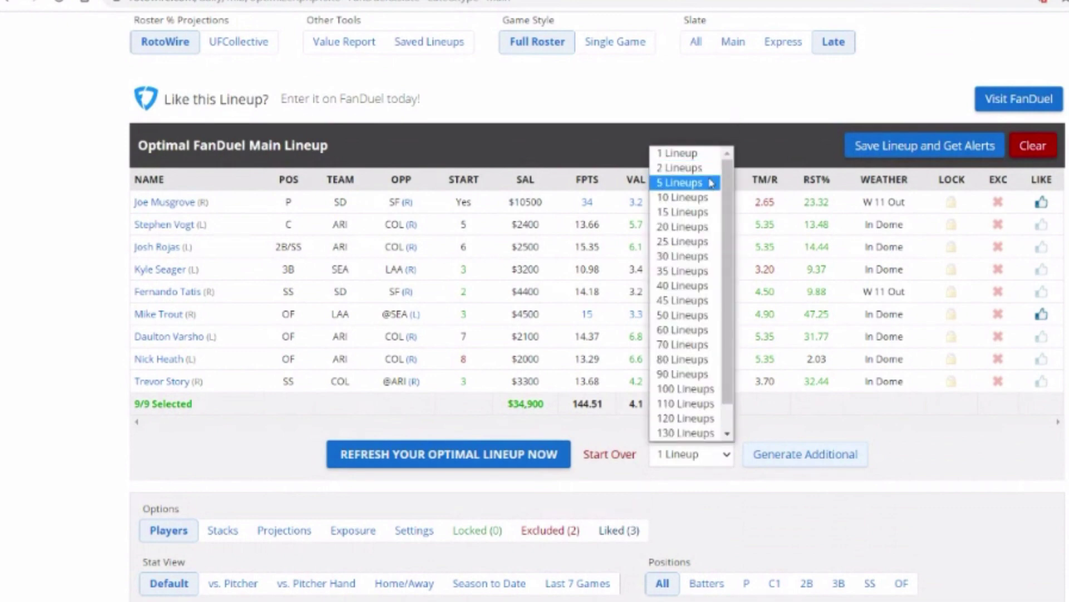
click(698, 182)
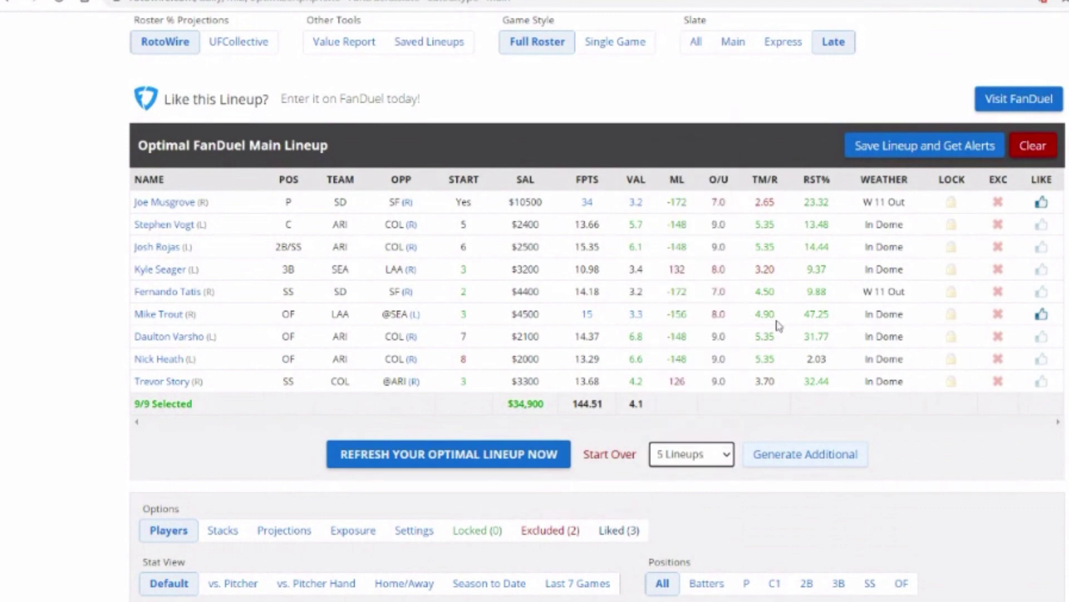
click(773, 463)
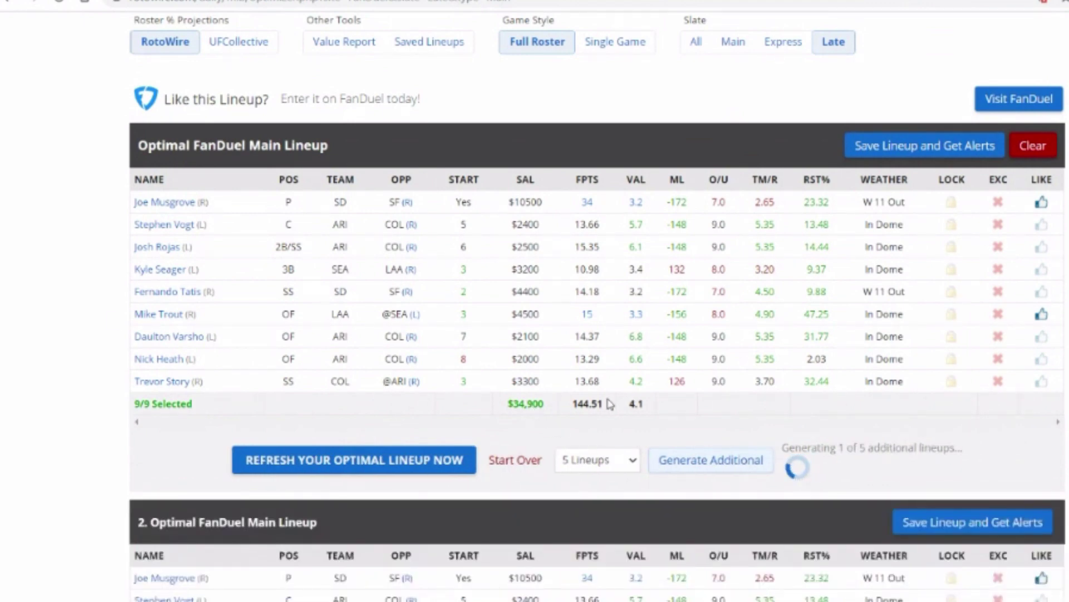
Step: Compare the players in the generated lineups and clear the lineups
scroll(66, 303, down, 3)
scroll(53, 265, up, 1)
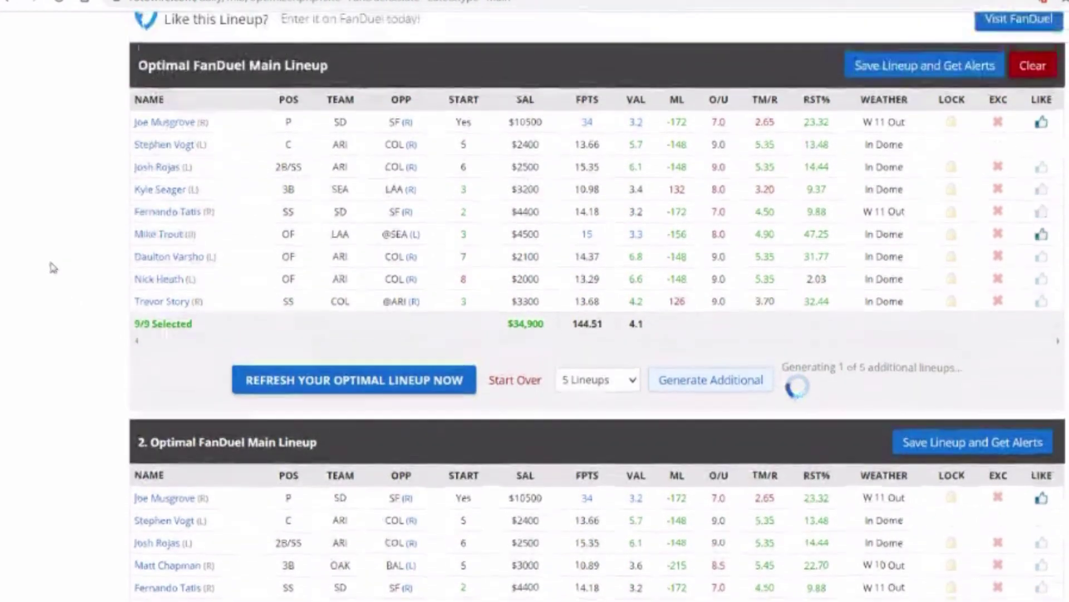
scroll(53, 268, down, 1)
scroll(67, 315, down, 1)
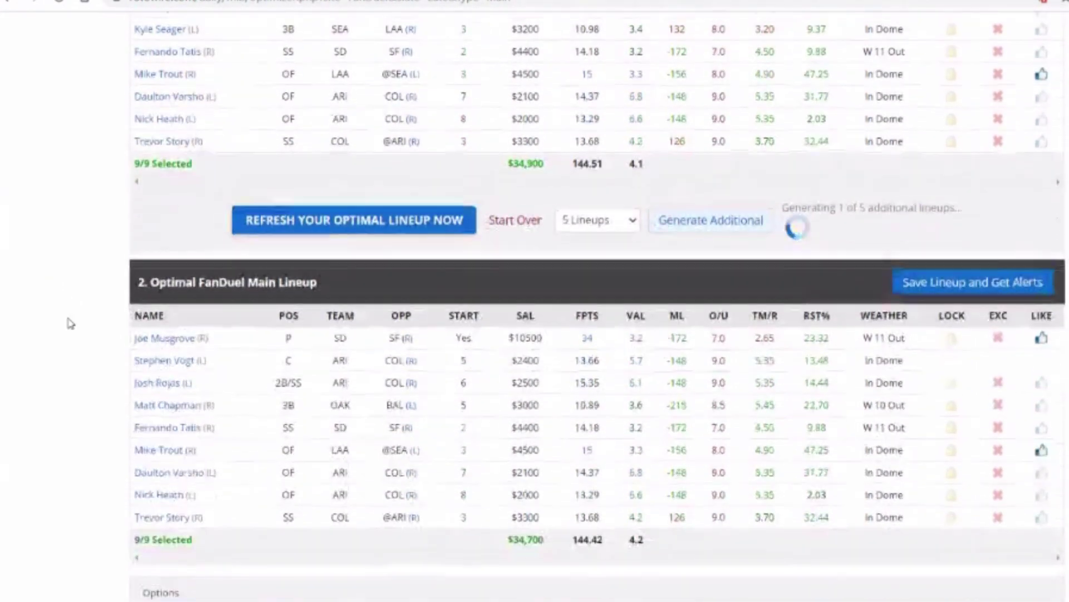
scroll(70, 322, up, 1)
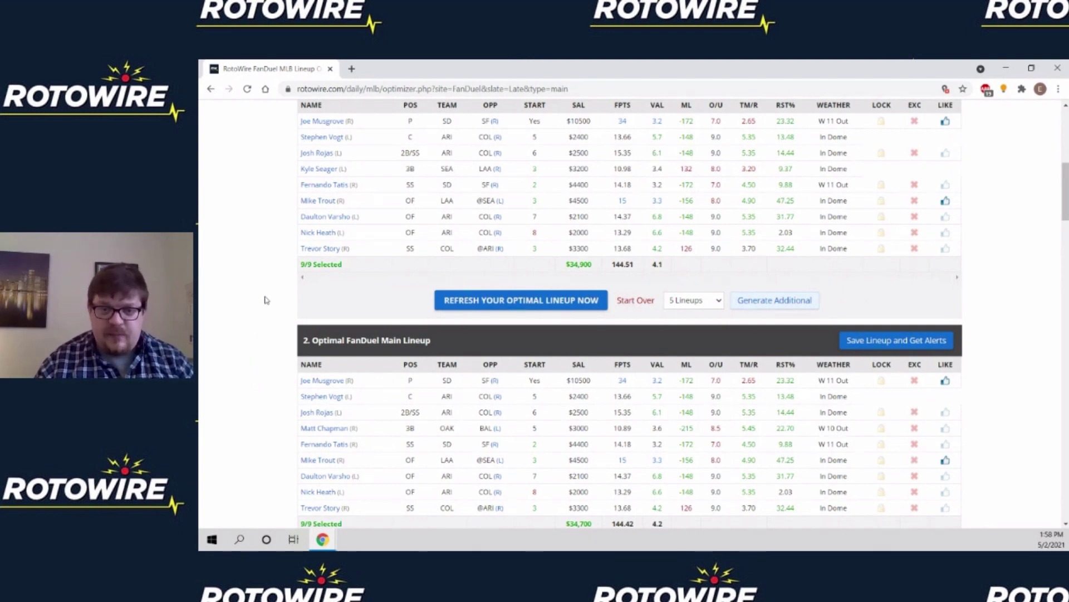
scroll(264, 276, down, 1)
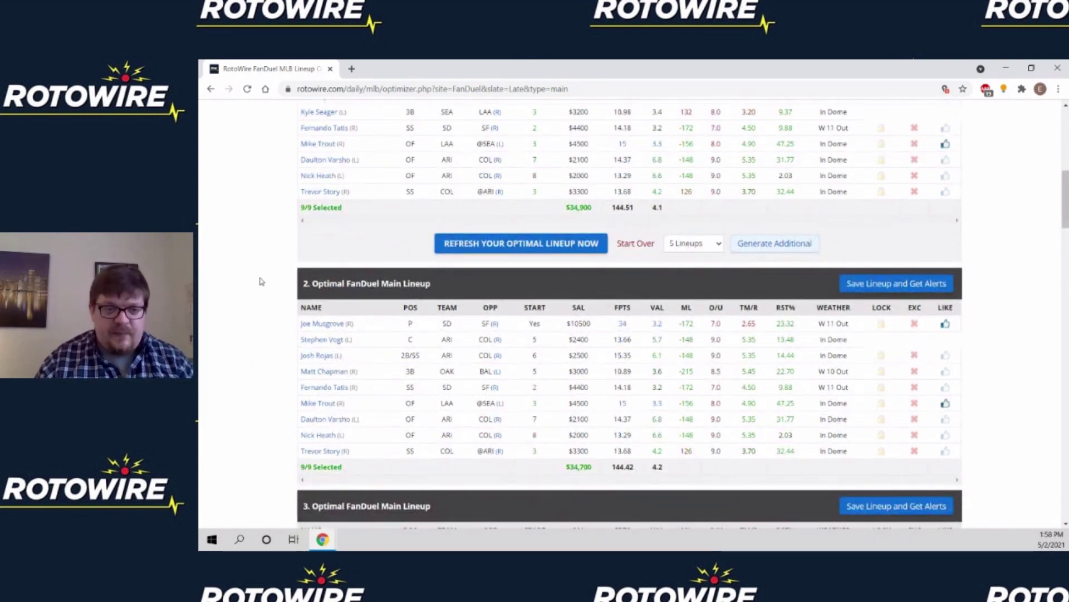
scroll(256, 282, down, 2)
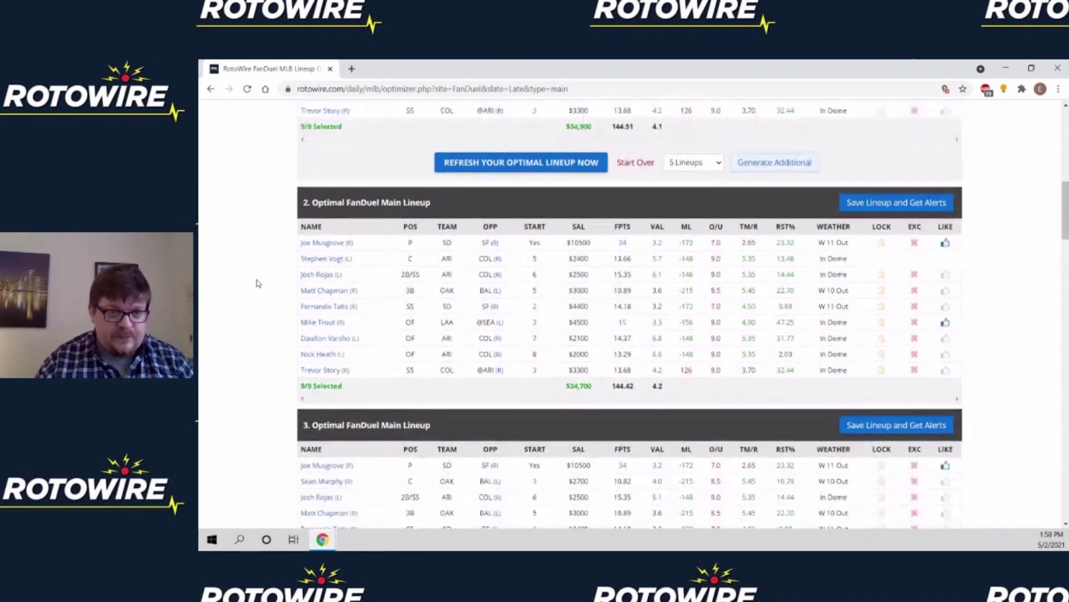
scroll(256, 282, up, 6)
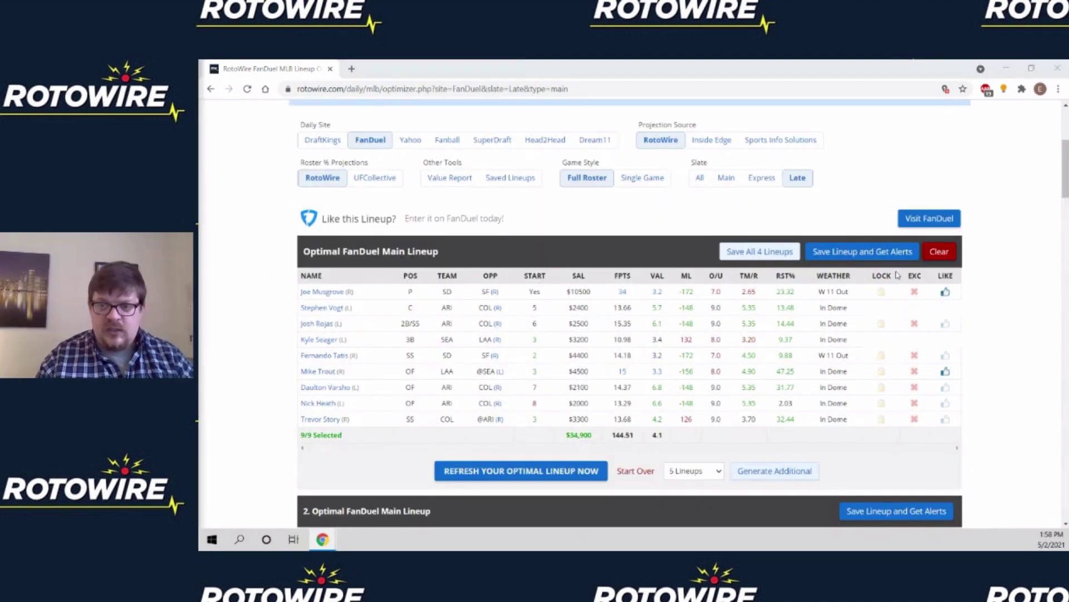
click(940, 252)
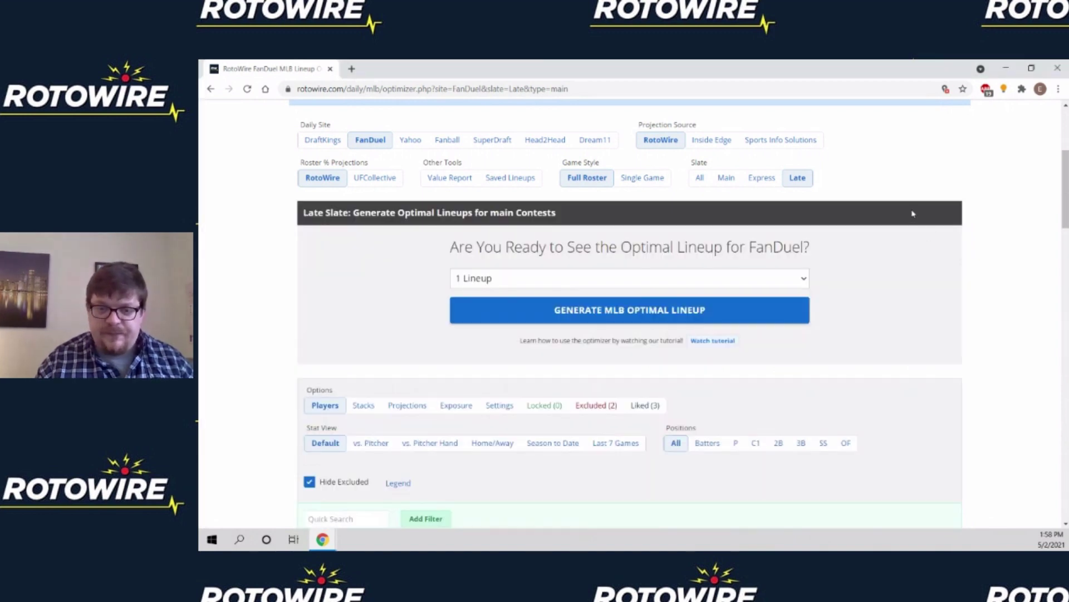
Step: Set shortstop Fernando Tatis's projected fantasy points to 22 in the player pool
scroll(925, 234, down, 3)
scroll(916, 199, down, 2)
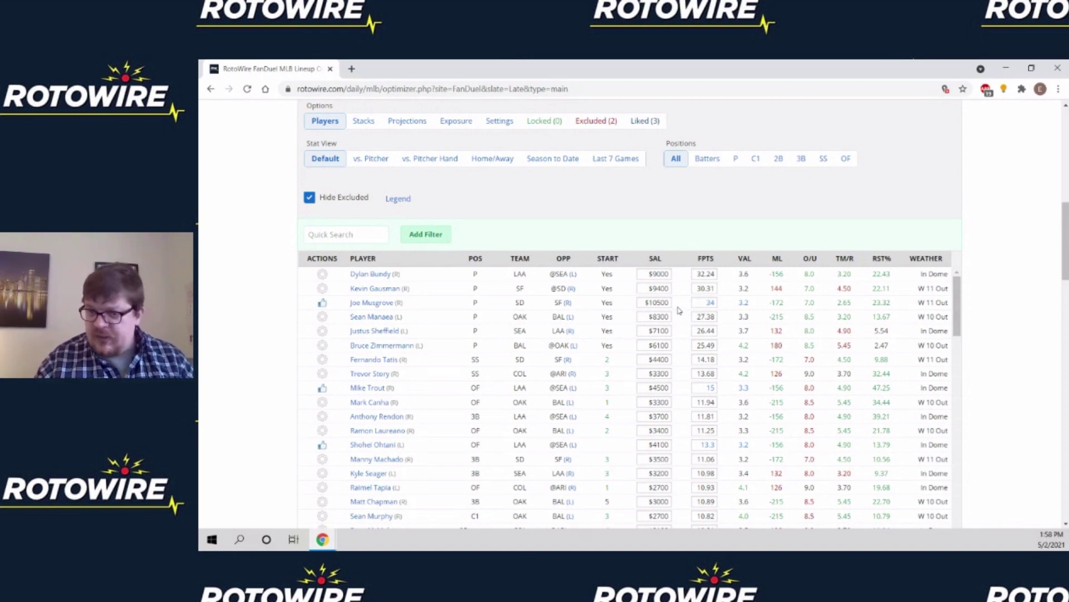
double_click(704, 359)
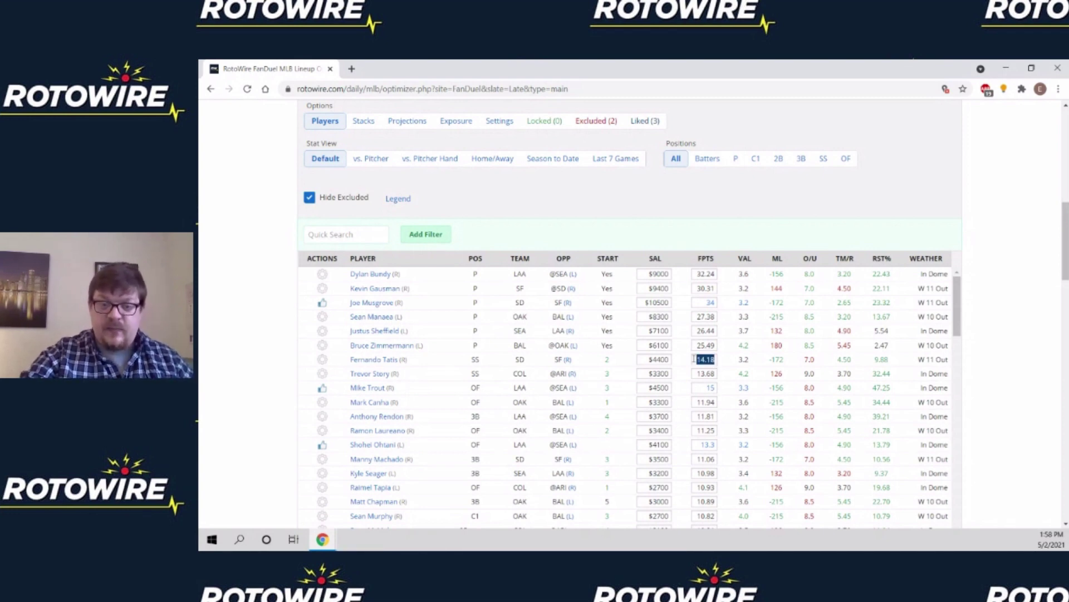
text(22.0)
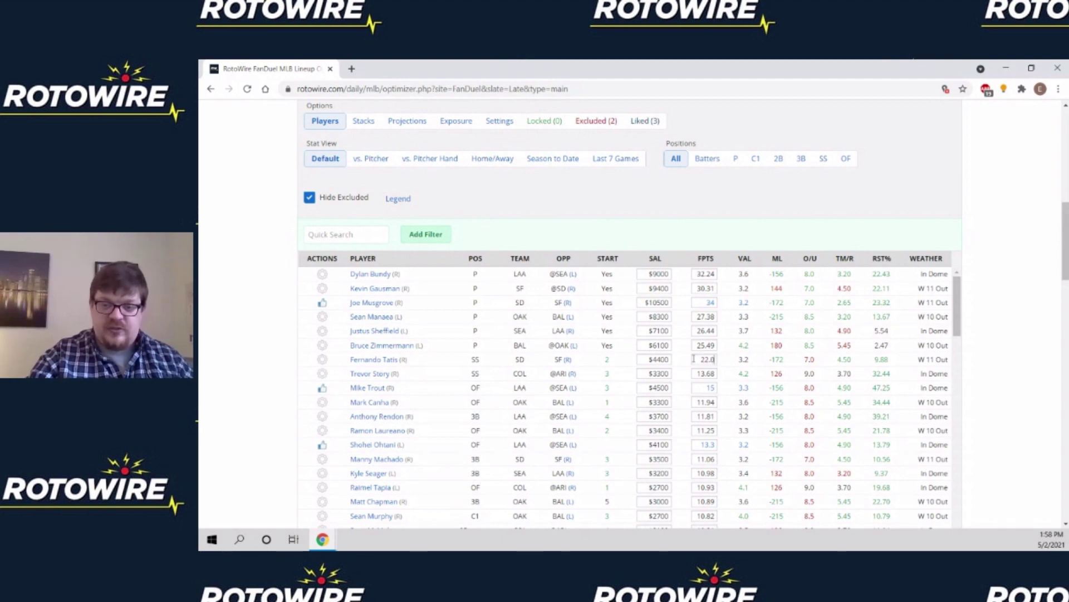
key(Return)
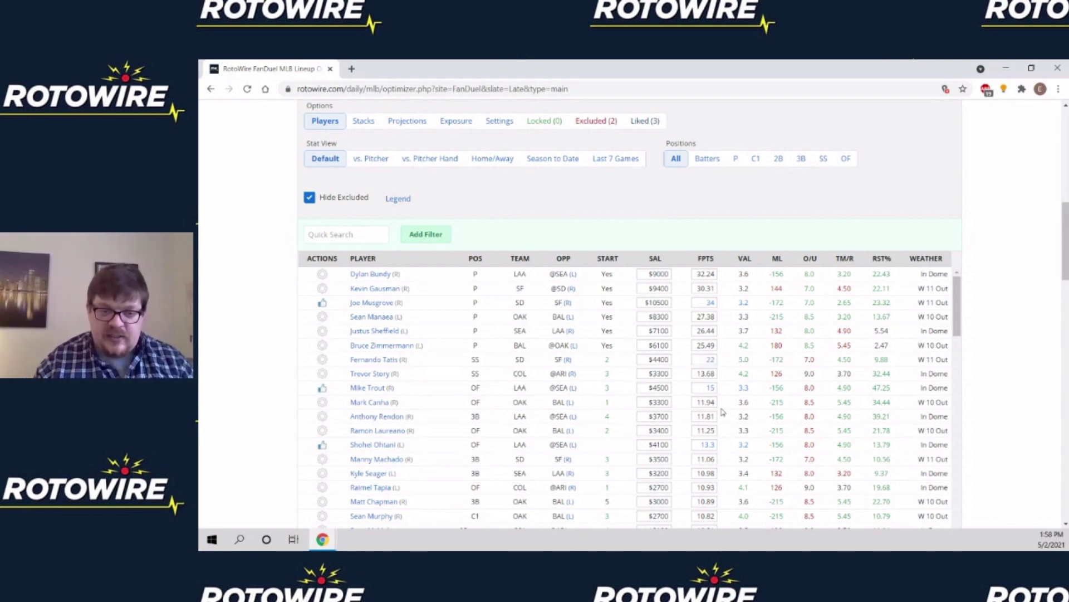
Step: Remove the like from outfielder Mike Trout and set his projected fantasy points to 2
click(322, 388)
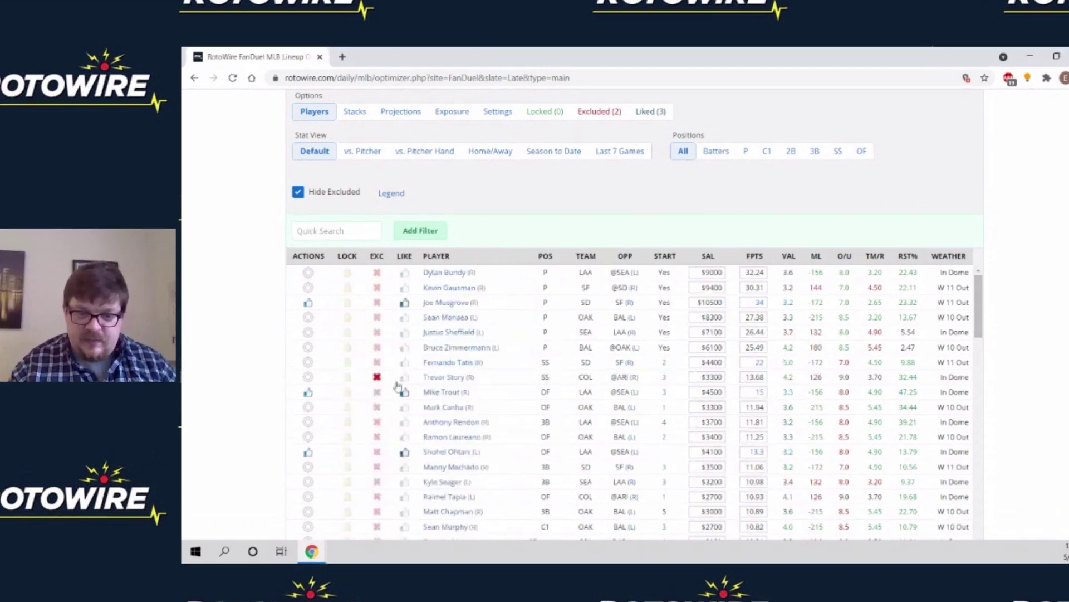
click(316, 450)
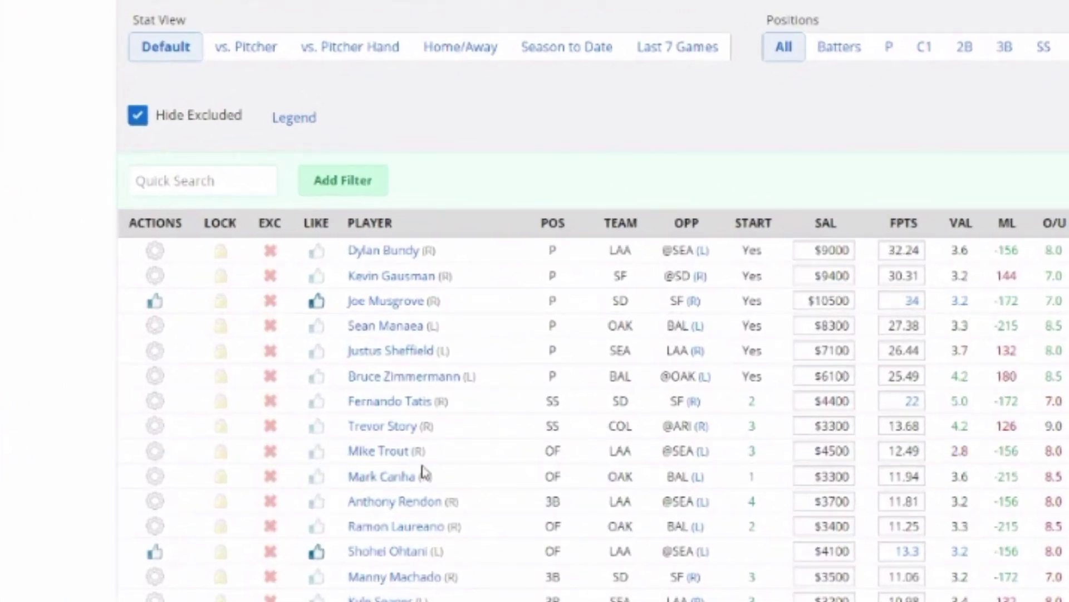
click(922, 452)
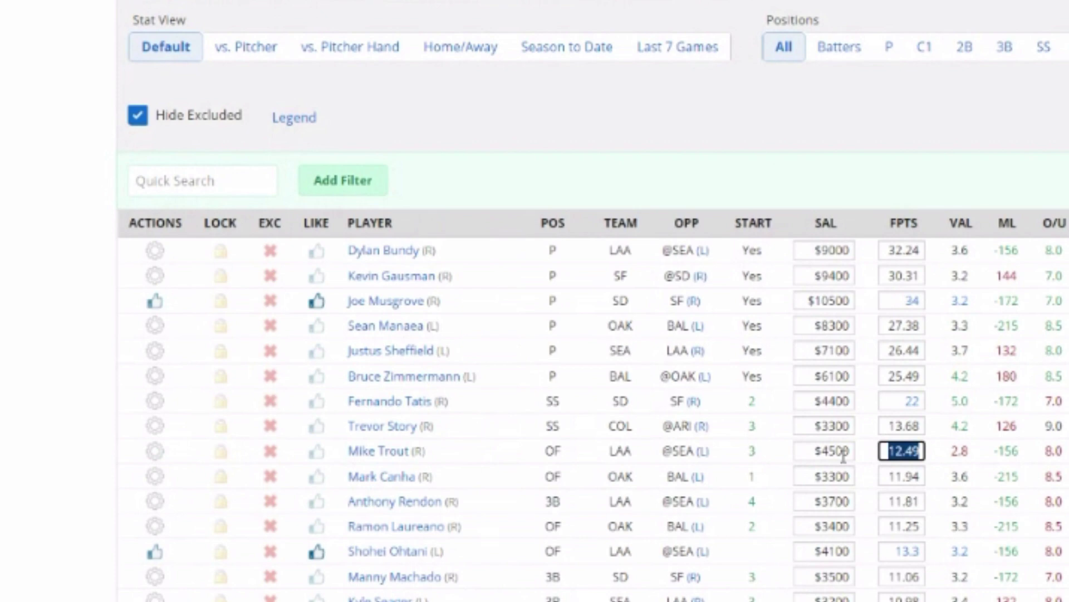
text(2)
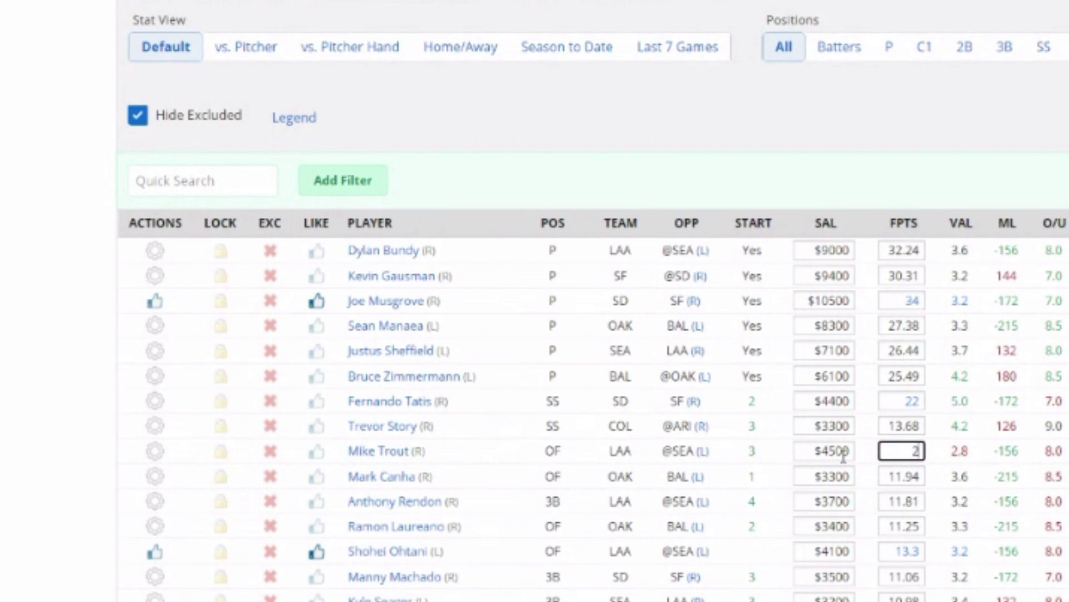
click(988, 460)
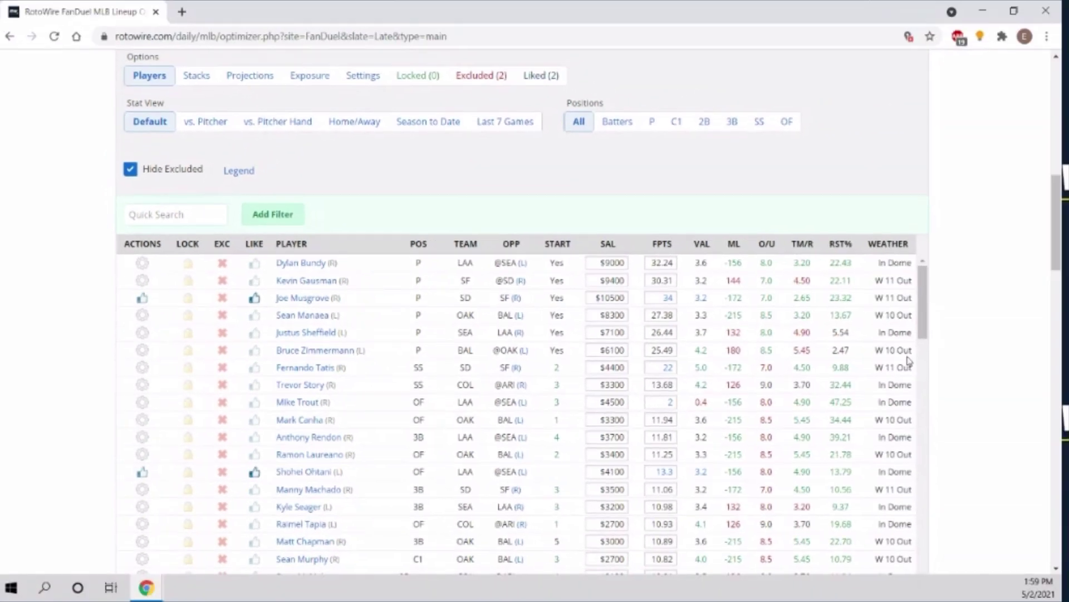
Step: Examine the projections and values across the player pool and the options for generating the optimal lineup
scroll(966, 295, down, 3)
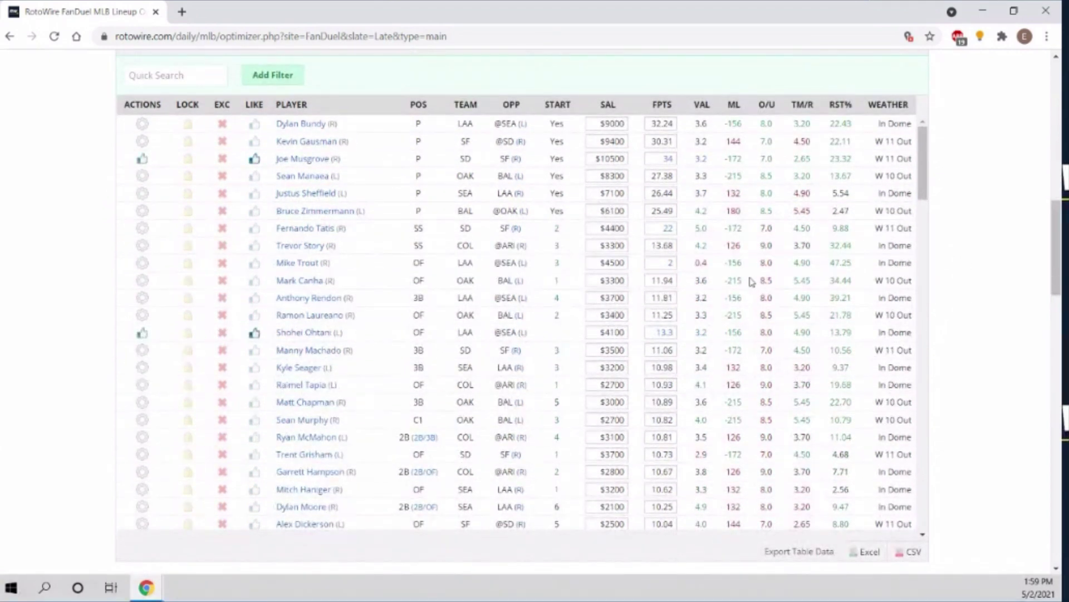
scroll(699, 275, down, 2)
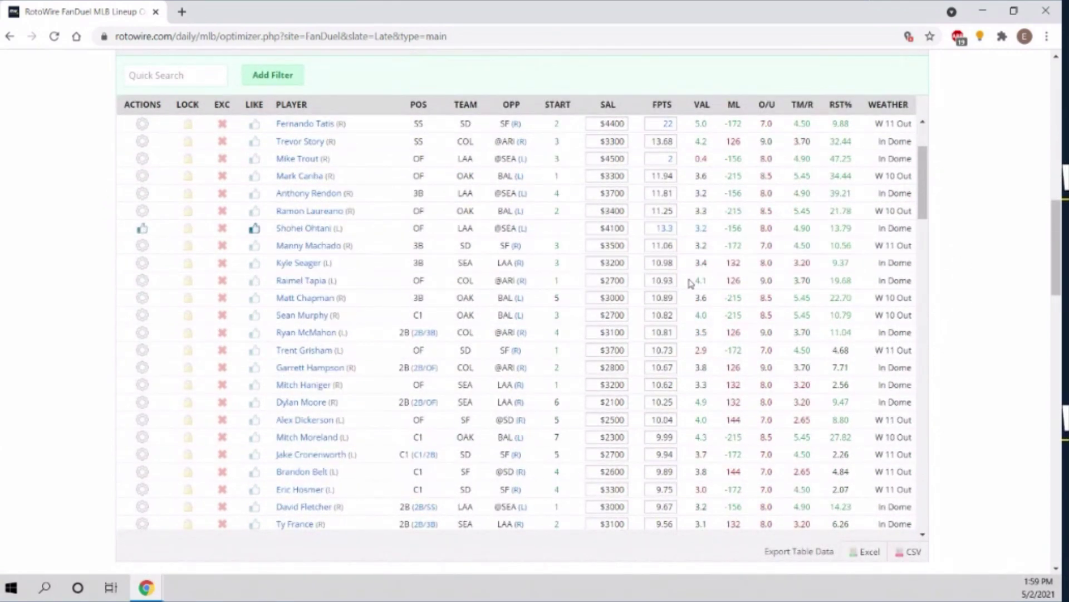
scroll(686, 271, down, 2)
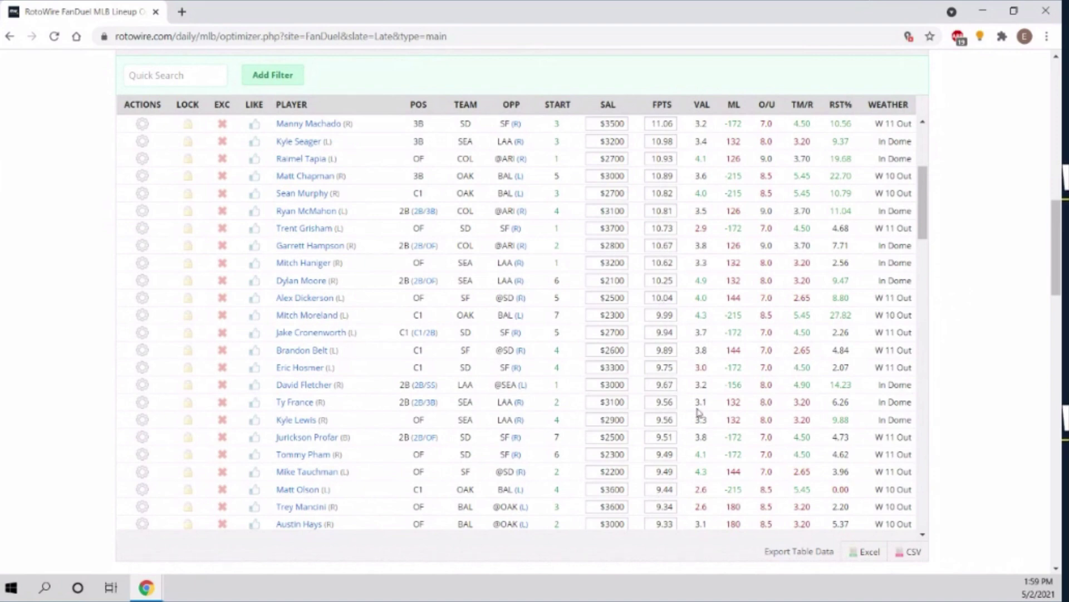
scroll(806, 367, up, 5)
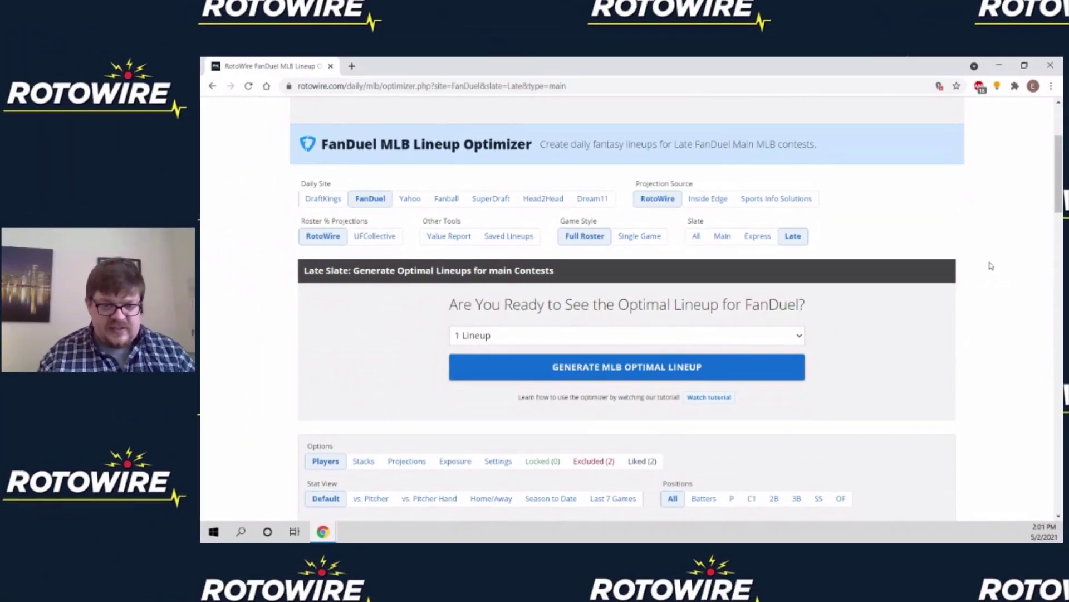
scroll(957, 214, down, 1)
scroll(976, 230, down, 1)
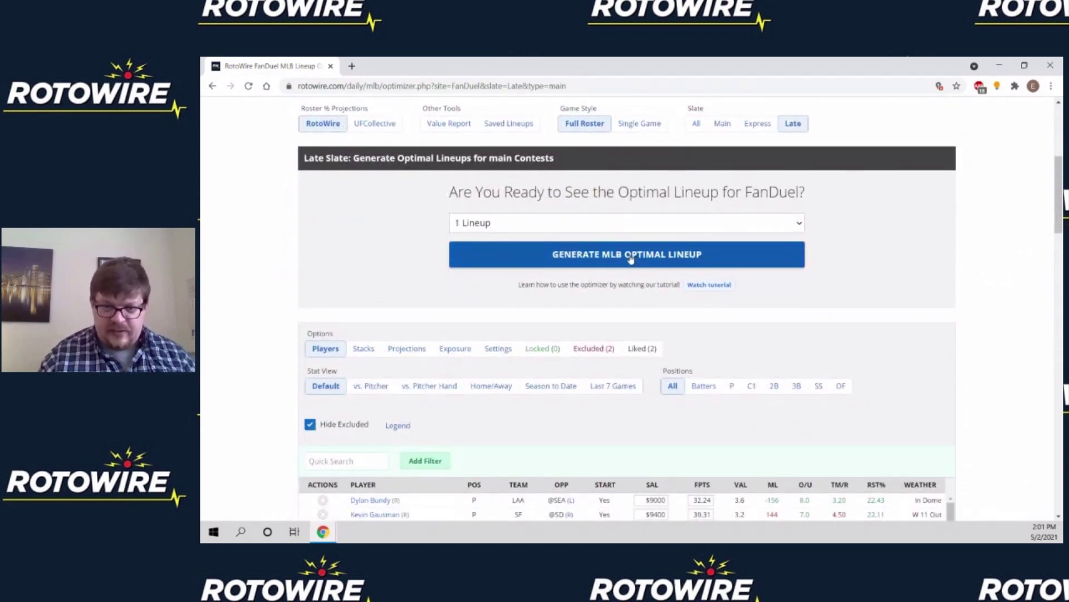
scroll(749, 294, down, 1)
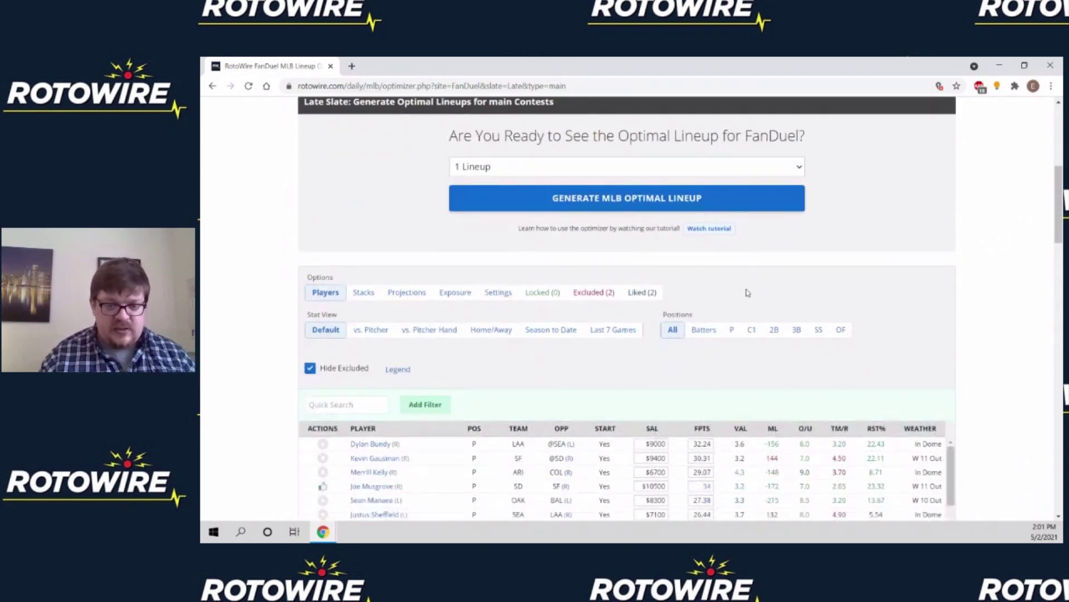
scroll(760, 222, down, 1)
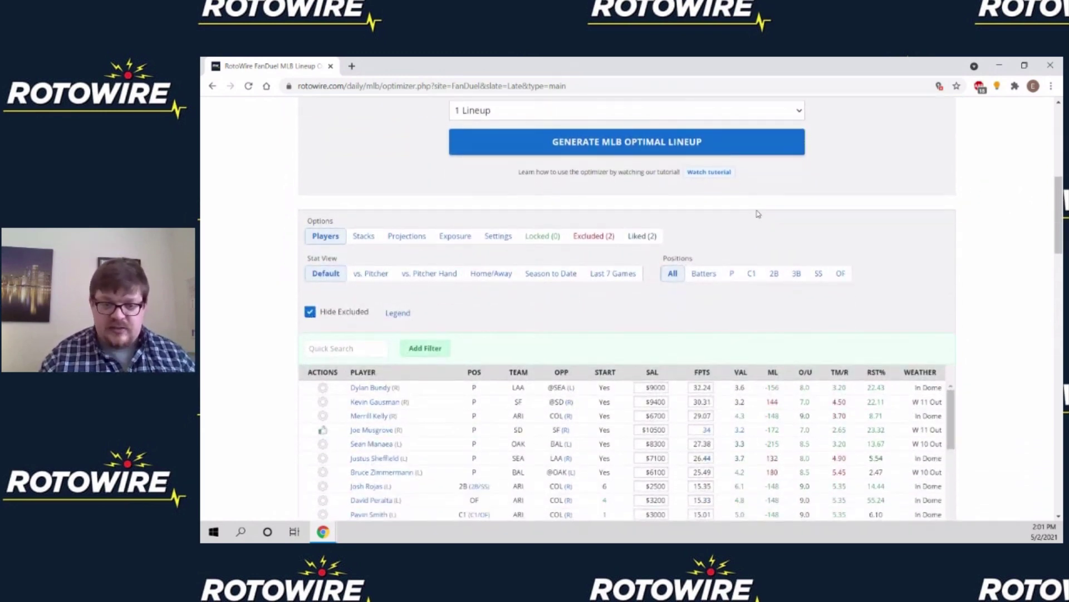
scroll(758, 214, down, 2)
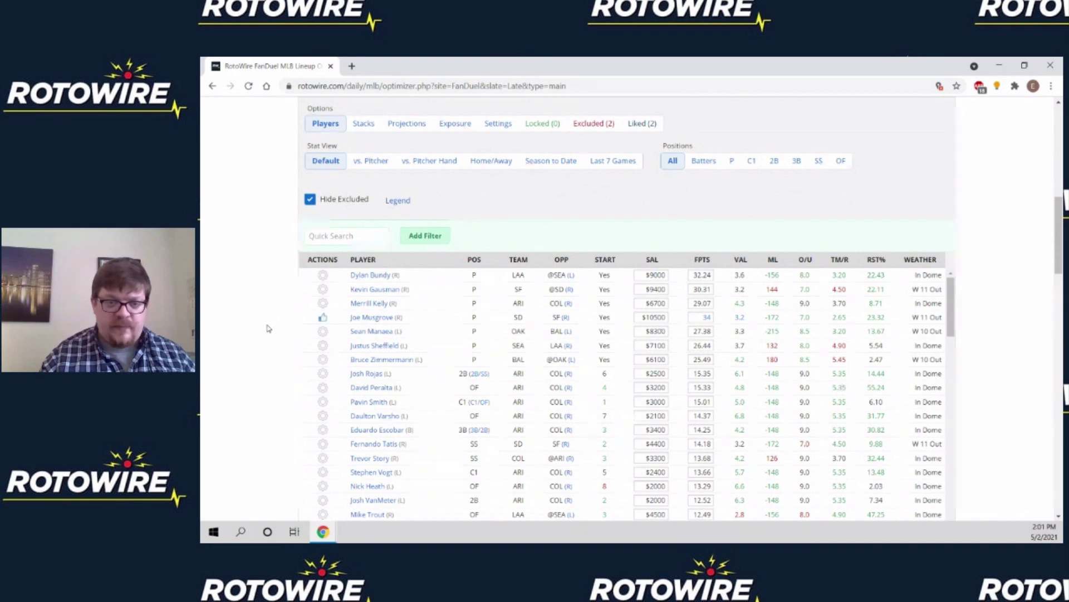
scroll(341, 276, down, 1)
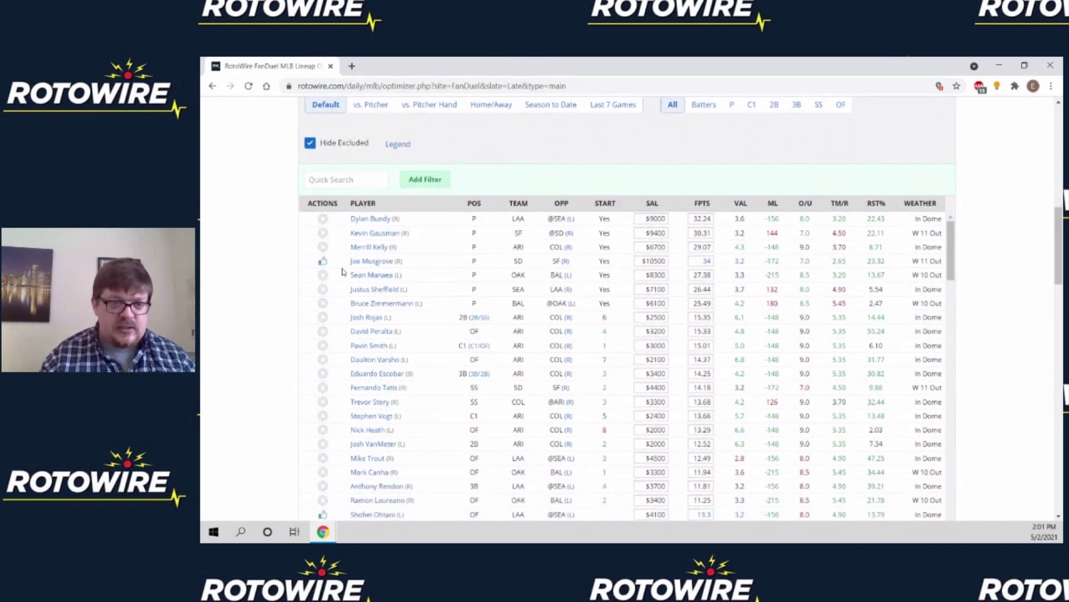
Step: Remove the like from pitcher Joe Musgrove and sort the player pool by value
click(322, 261)
scroll(927, 178, down, 1)
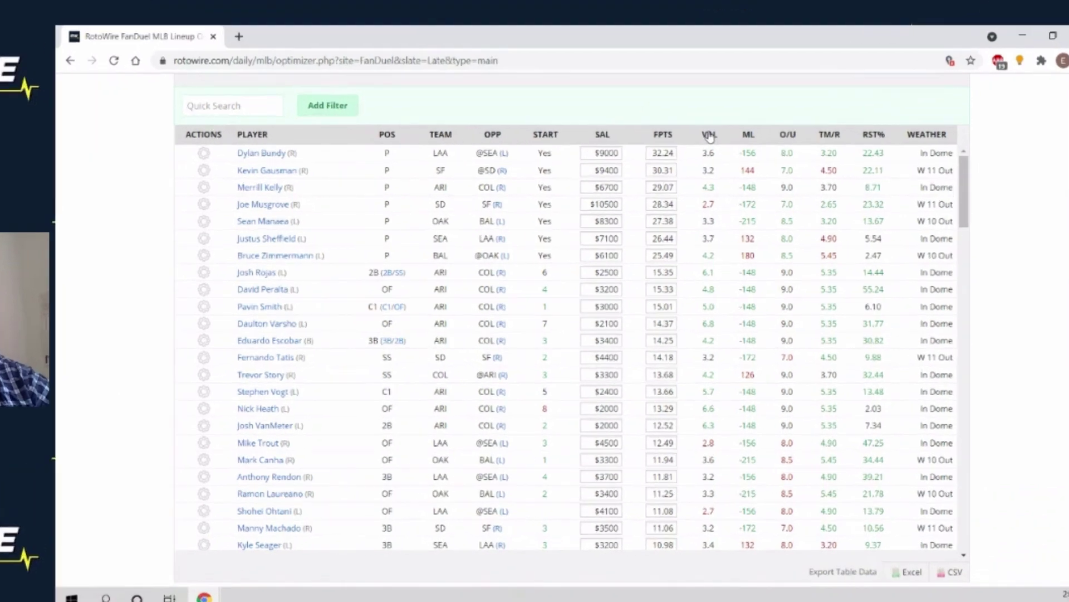
click(740, 146)
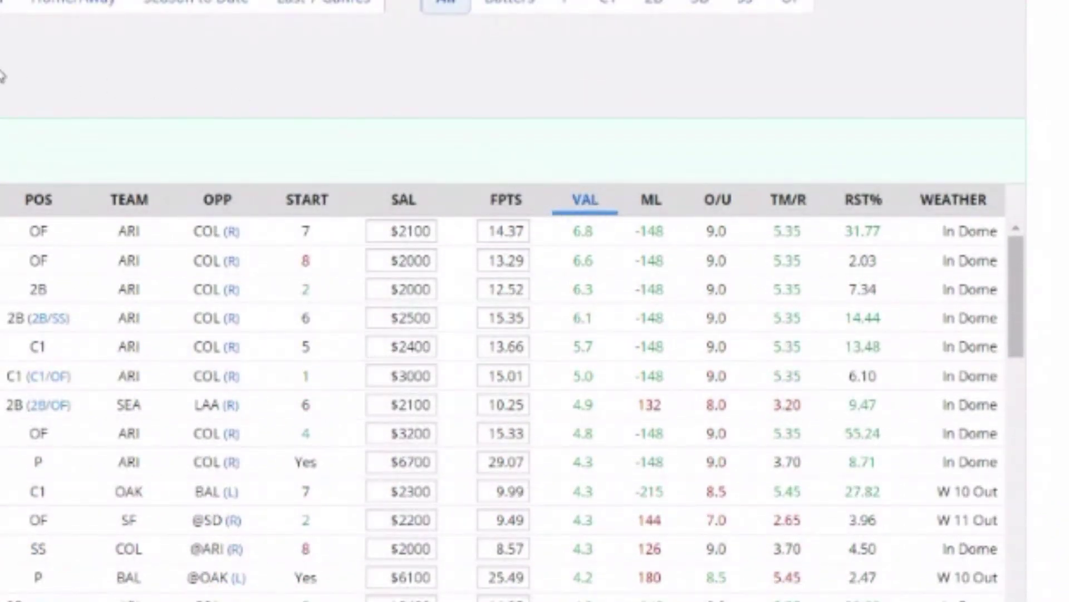
Step: Read the column definitions in the legend and look over the schedule's odds and game exclusion options
scroll(501, 334, down, 10)
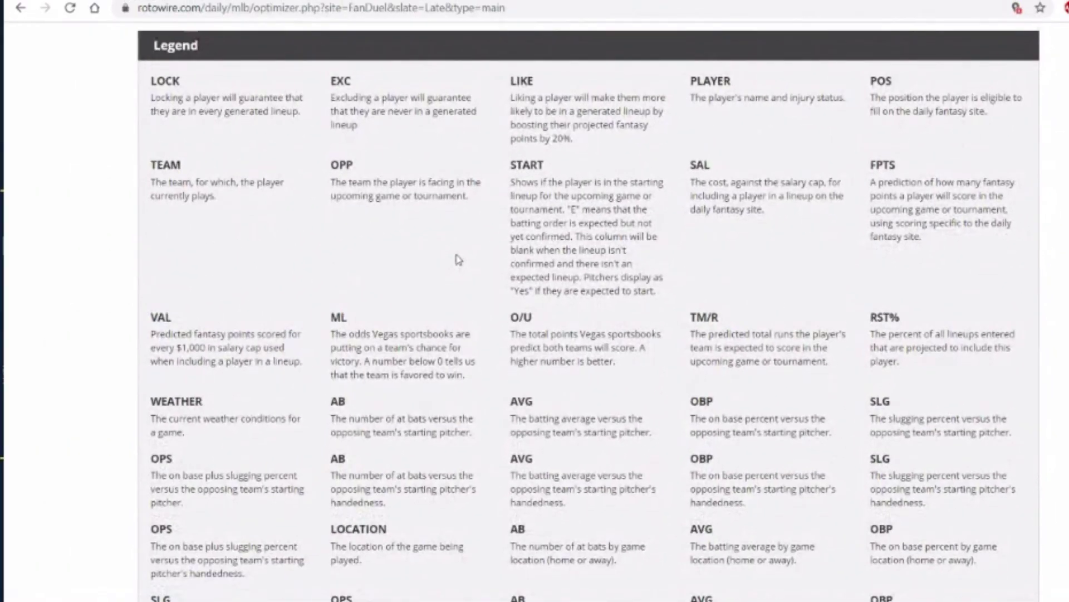
scroll(458, 260, down, 3)
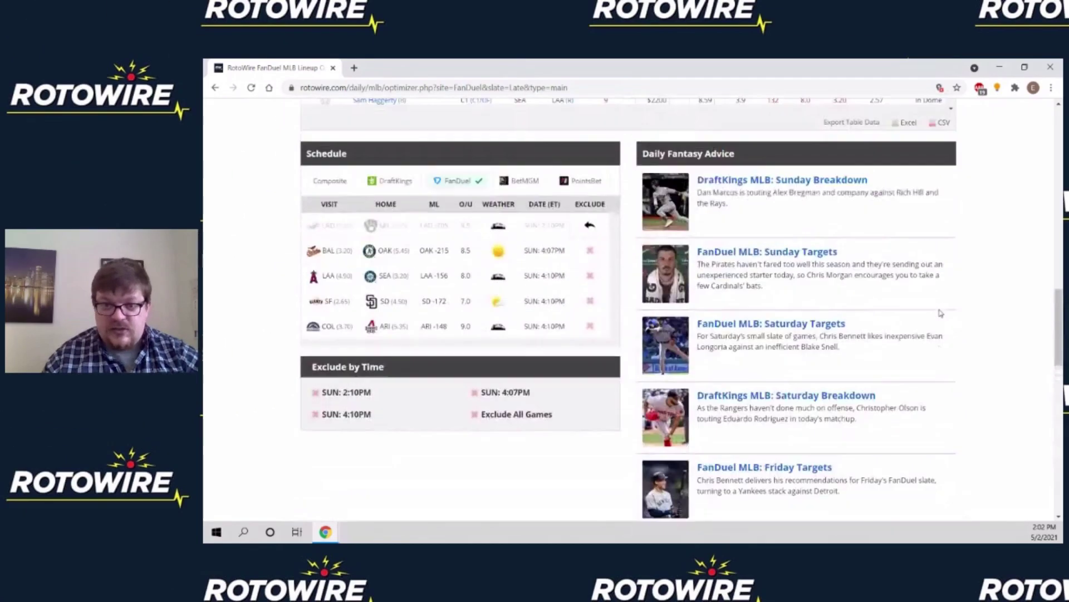
scroll(1016, 293, down, 5)
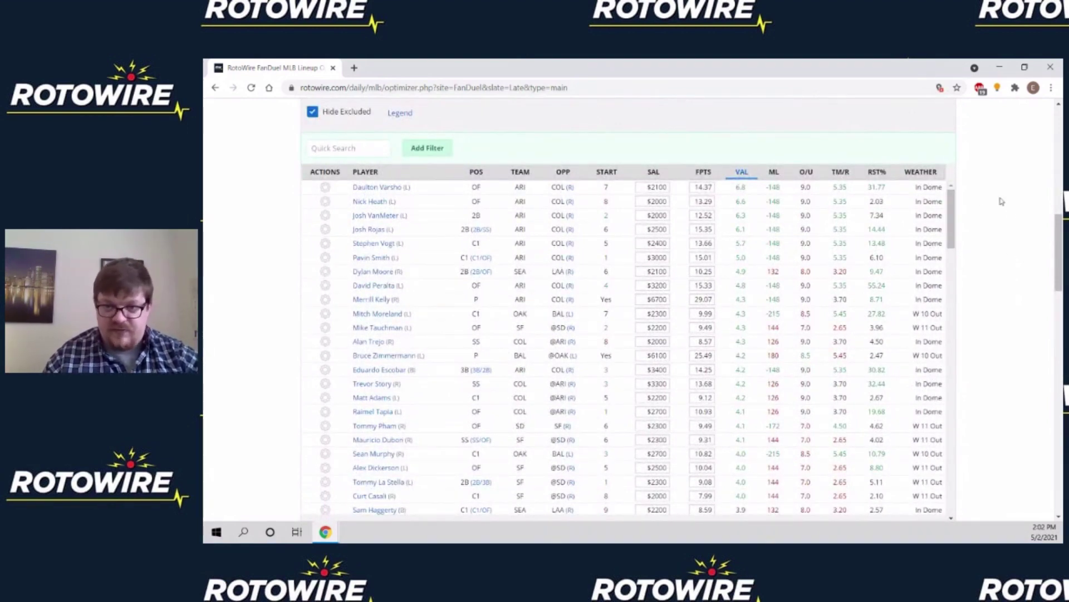
Step: Compare the players by sorting the pool by predicted team runs and by projected roster percentage
click(841, 173)
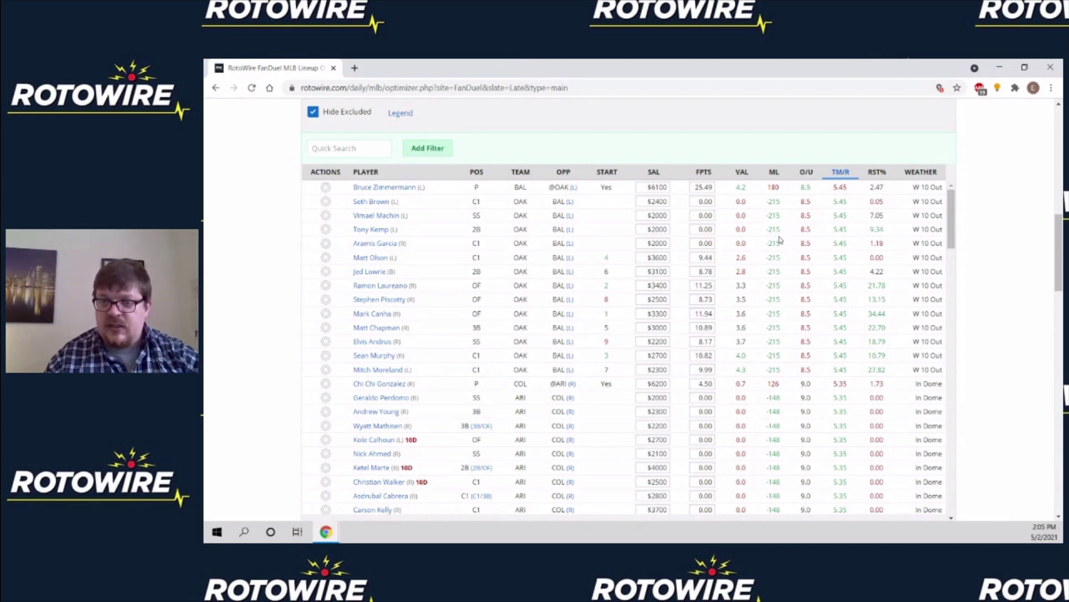
click(877, 171)
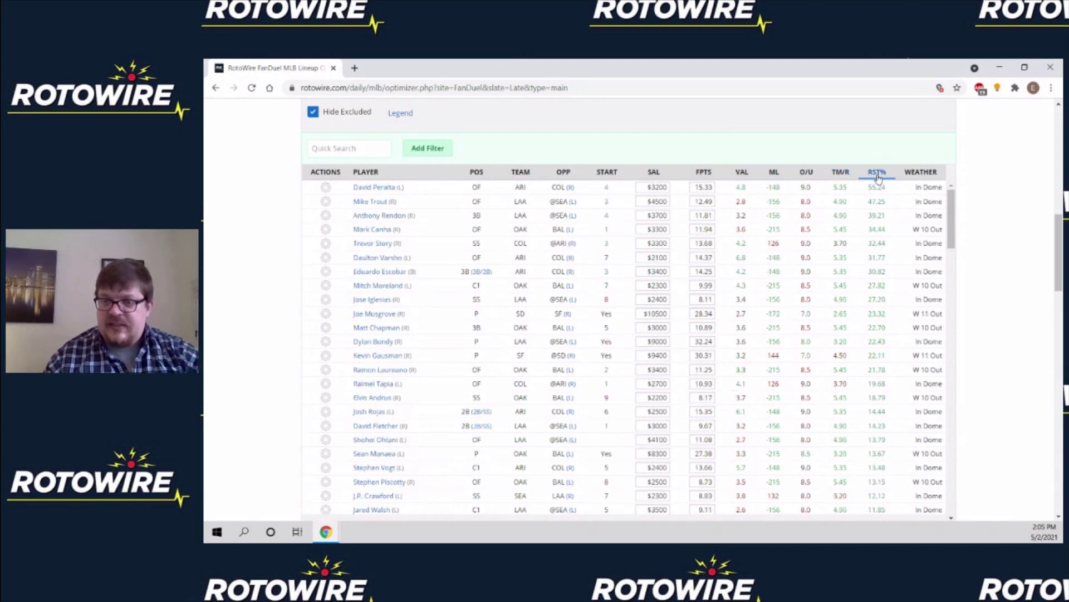
scroll(891, 186, up, 1)
scroll(890, 189, down, 1)
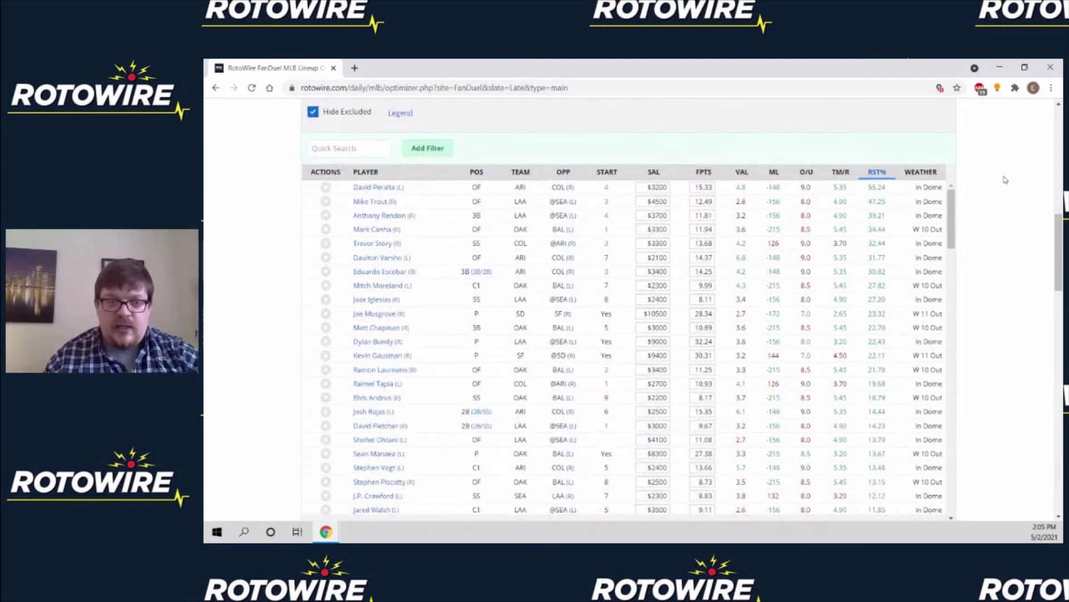
scroll(1004, 173, down, 1)
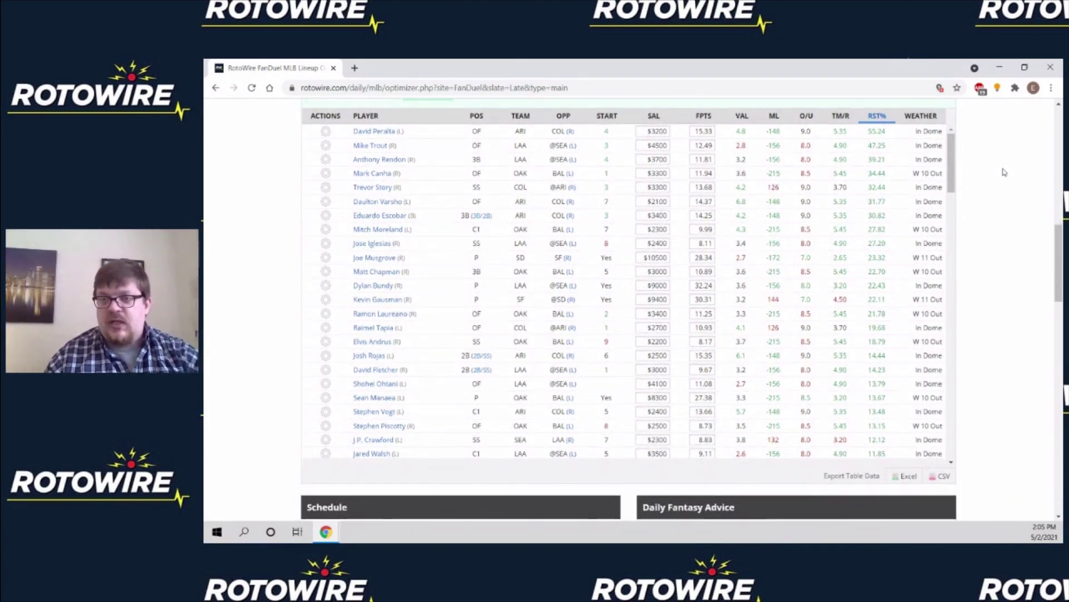
scroll(1004, 172, up, 1)
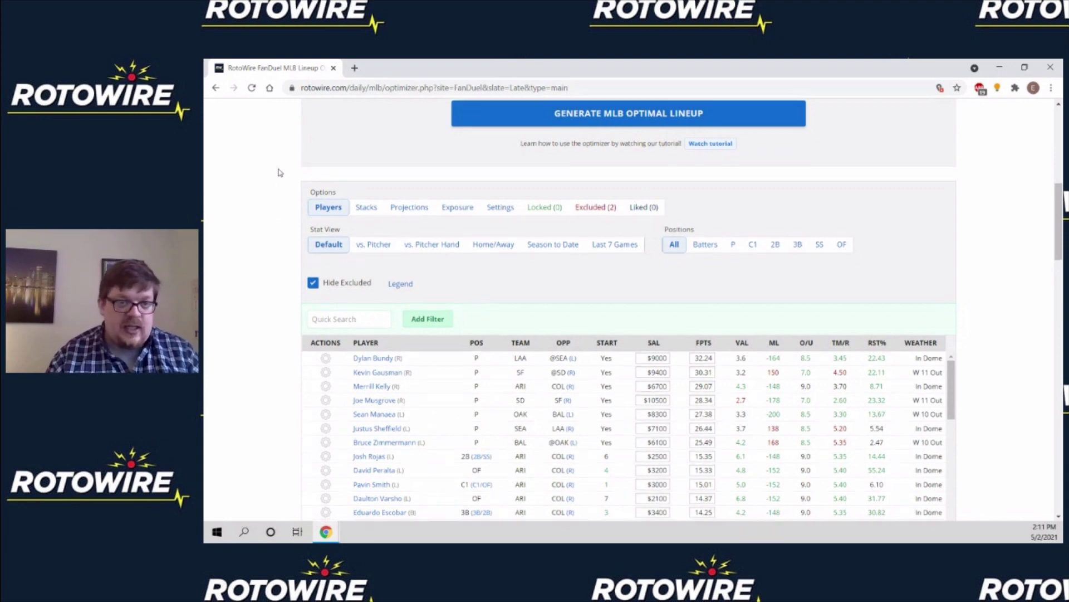
Step: Open the daily lineup stacks and keep the team choice at All
scroll(283, 173, down, 1)
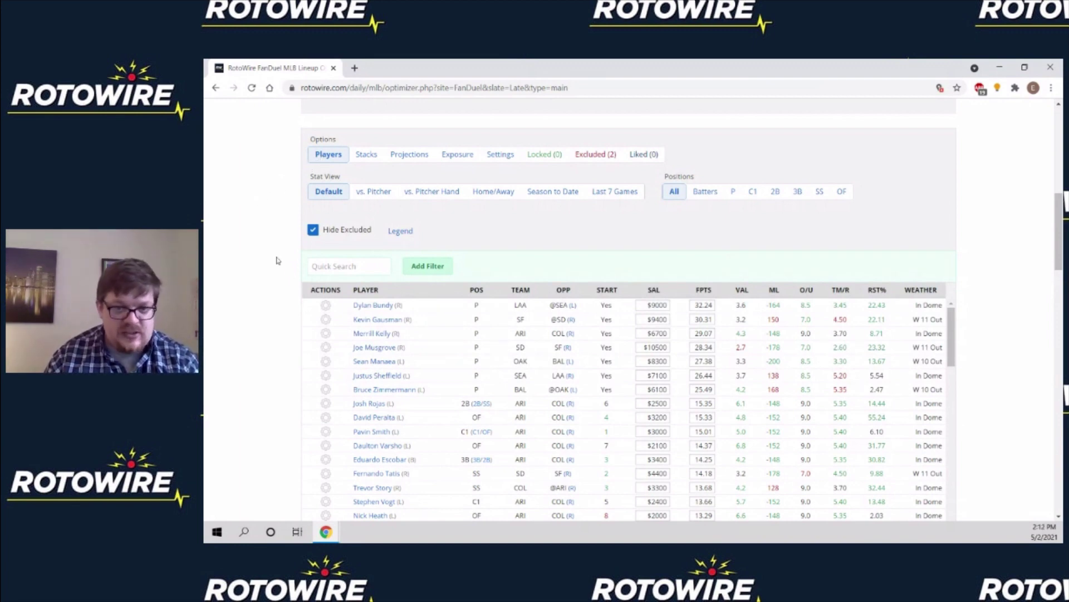
scroll(277, 261, down, 1)
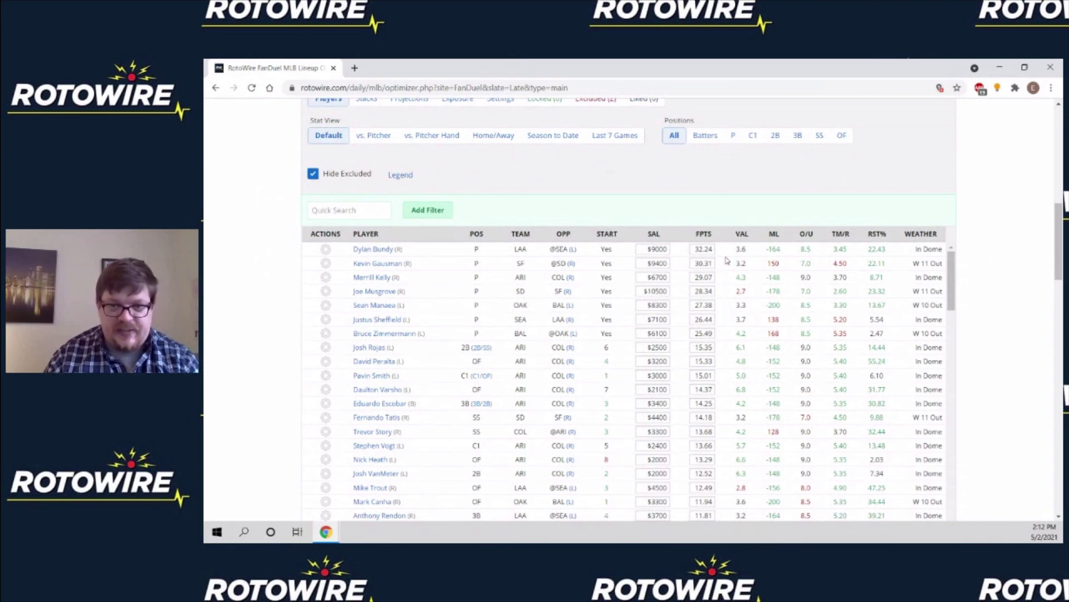
scroll(613, 234, up, 1)
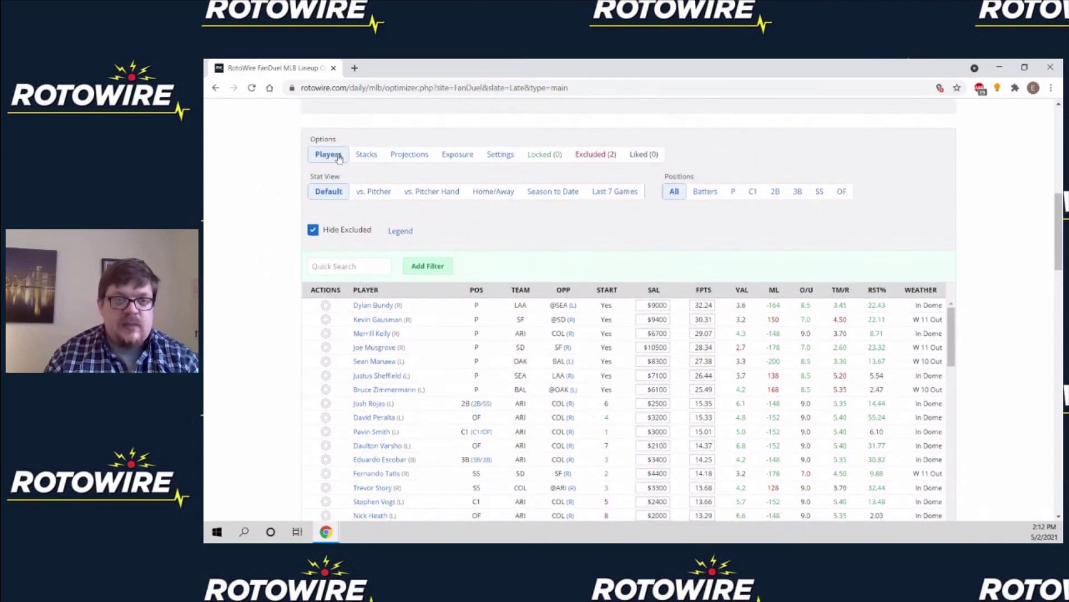
click(359, 158)
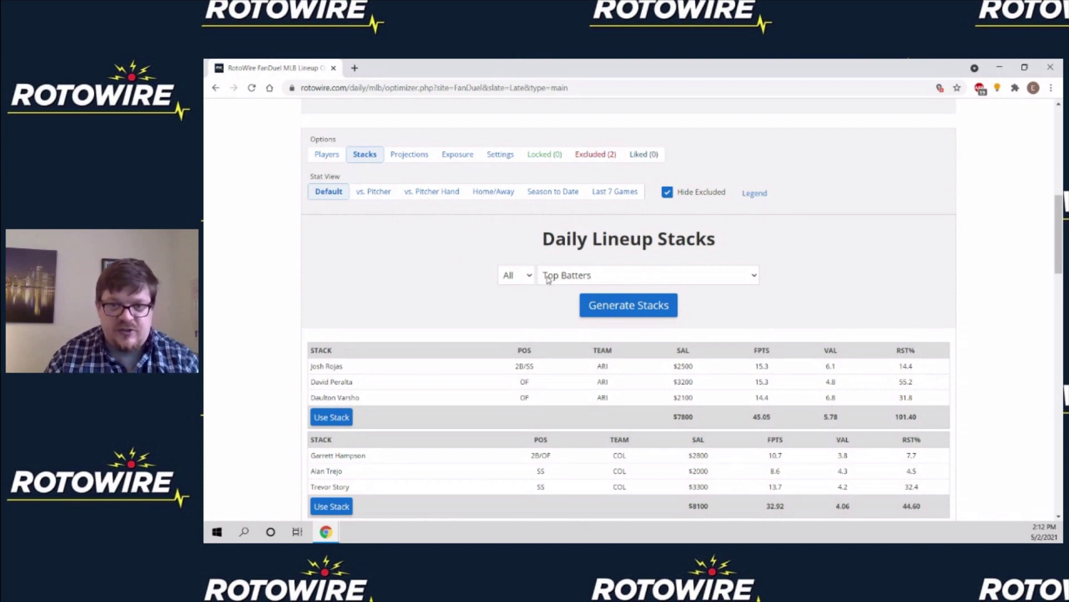
click(509, 279)
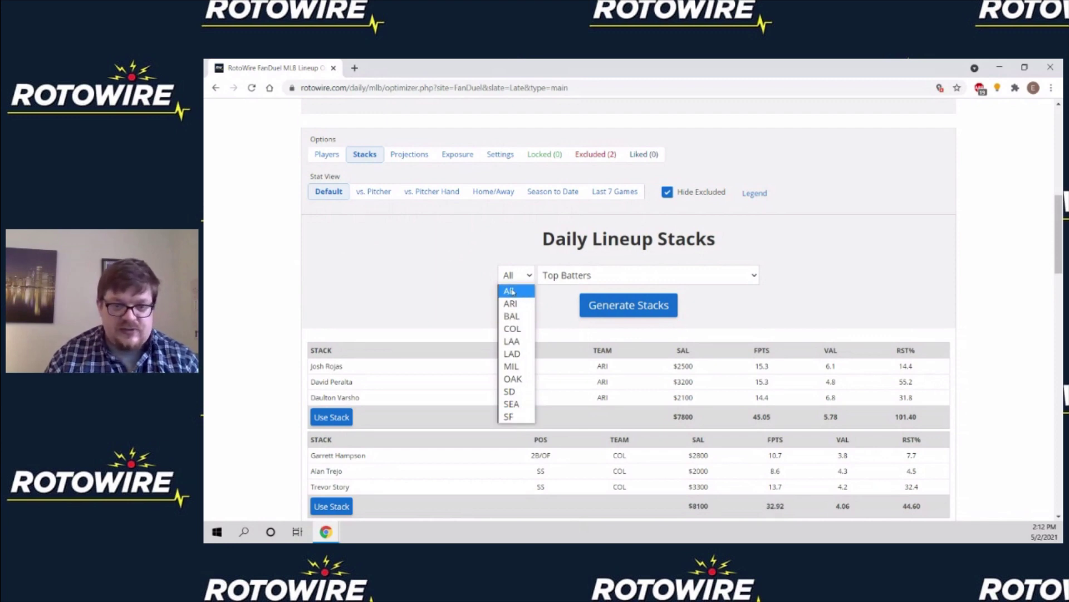
click(512, 291)
Step: Generate daily lineup stacks based on Hot Batters over Last 7 Games
click(559, 278)
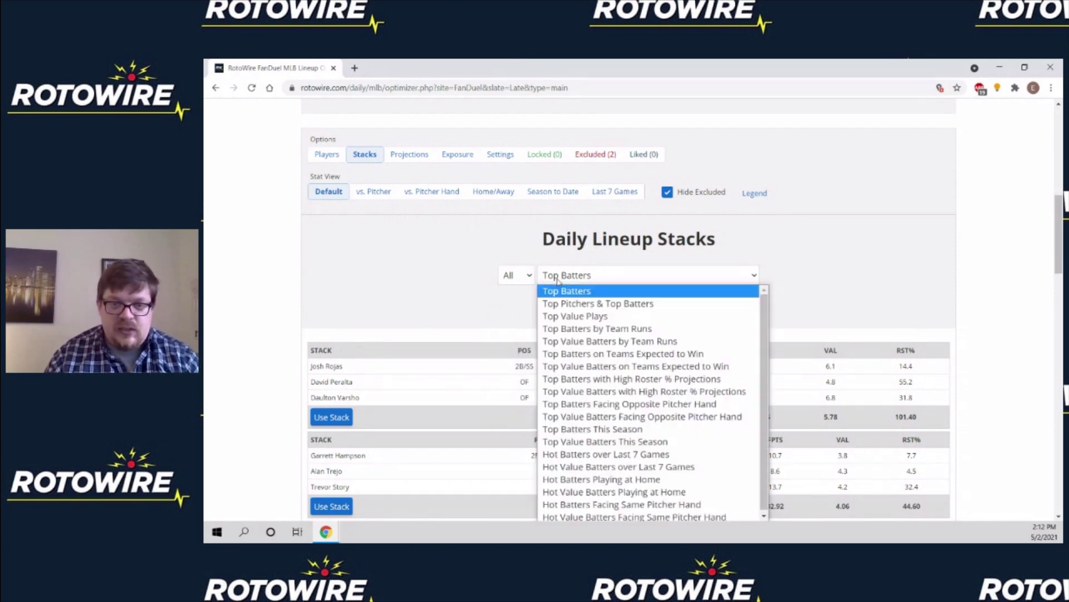
click(605, 289)
scroll(789, 226, down, 1)
click(684, 223)
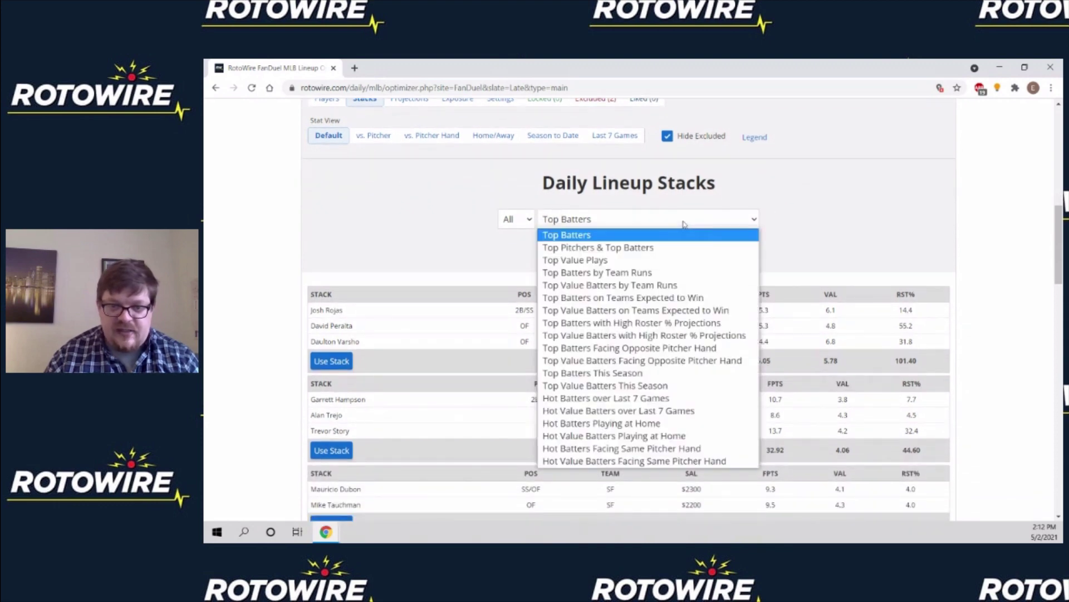
click(654, 399)
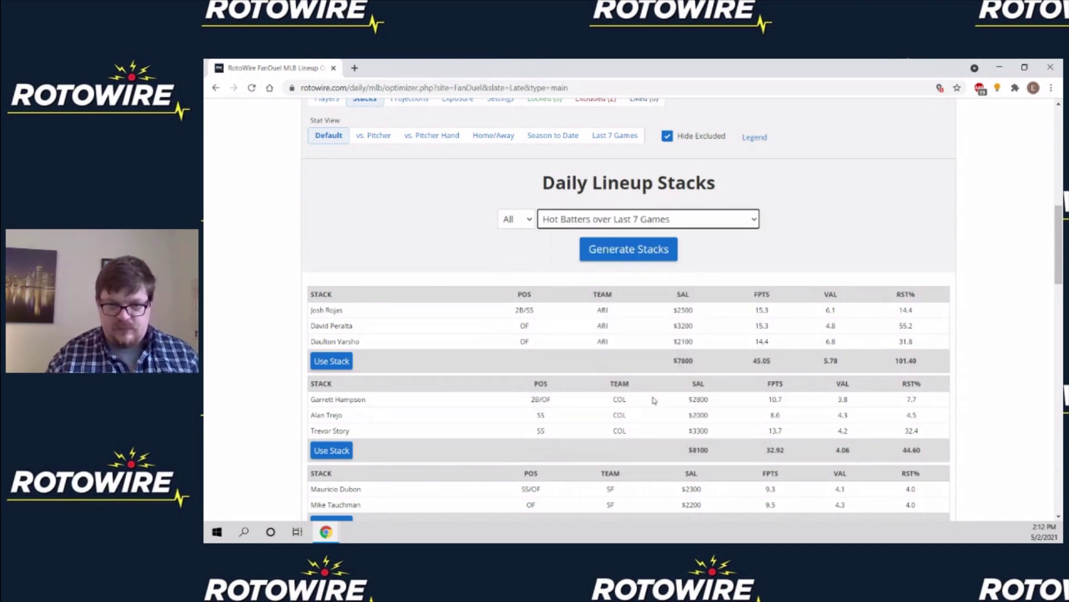
click(640, 260)
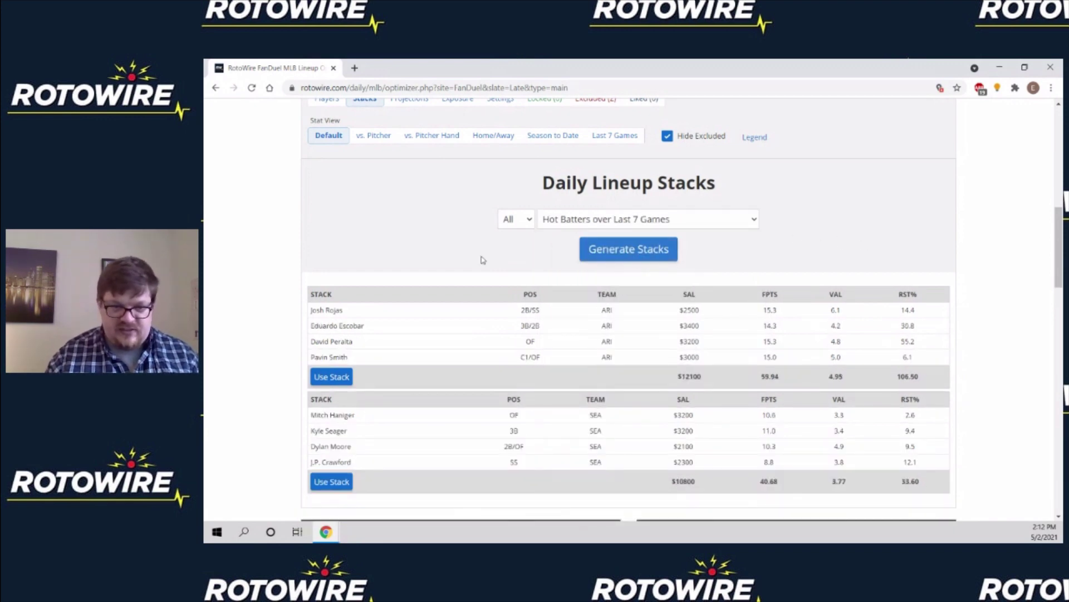
Step: Compare the generated stacks and use the Seattle stack of Mitch Haniger, Kyle Seager, Dylan Moore and J.P. Crawford
scroll(401, 245, down, 1)
scroll(259, 266, down, 1)
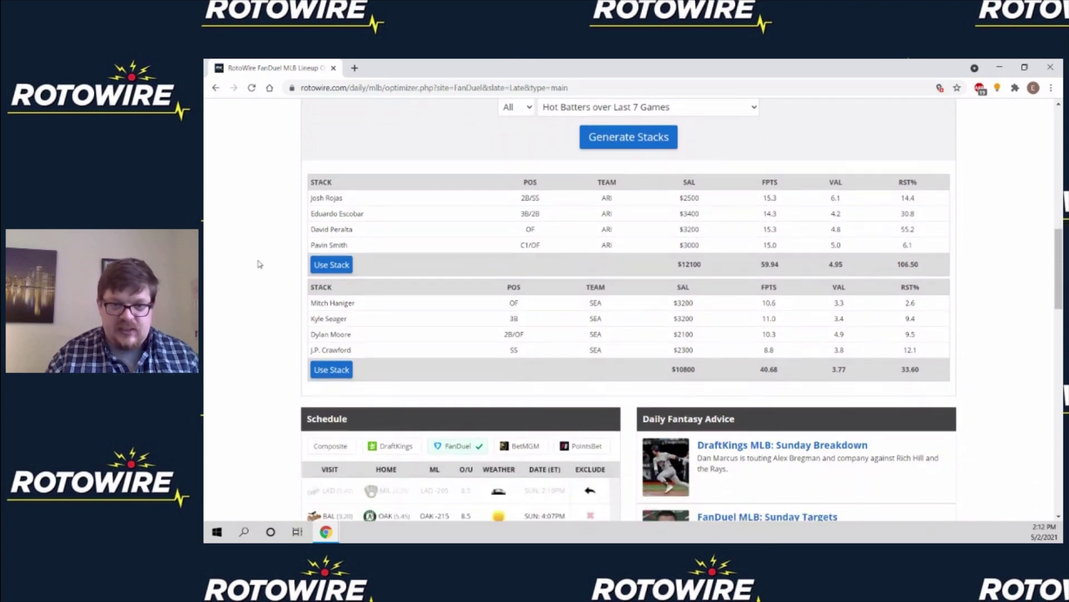
scroll(259, 264, up, 1)
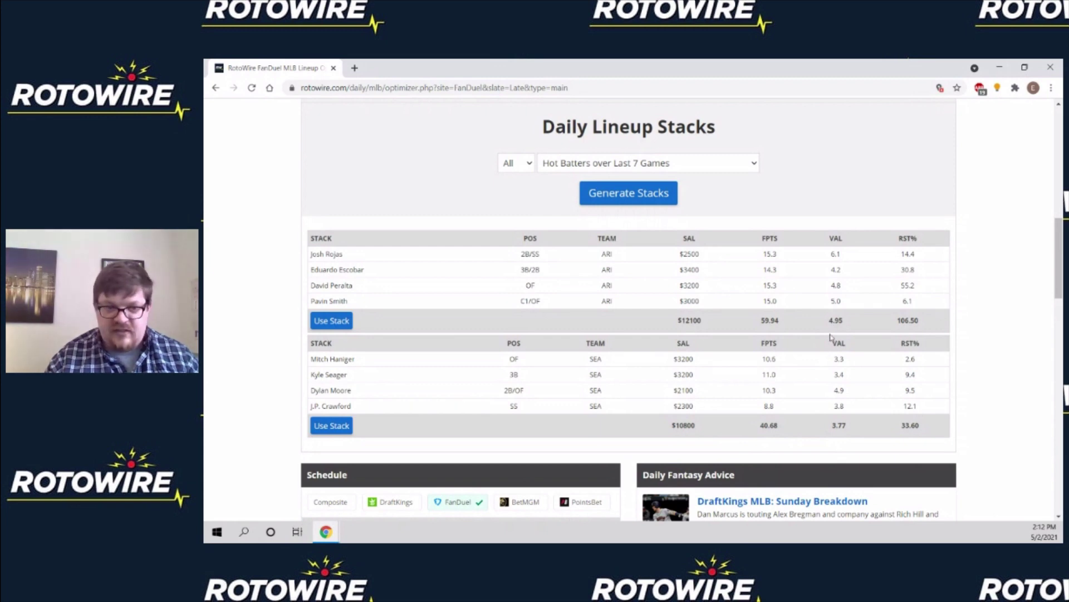
click(333, 426)
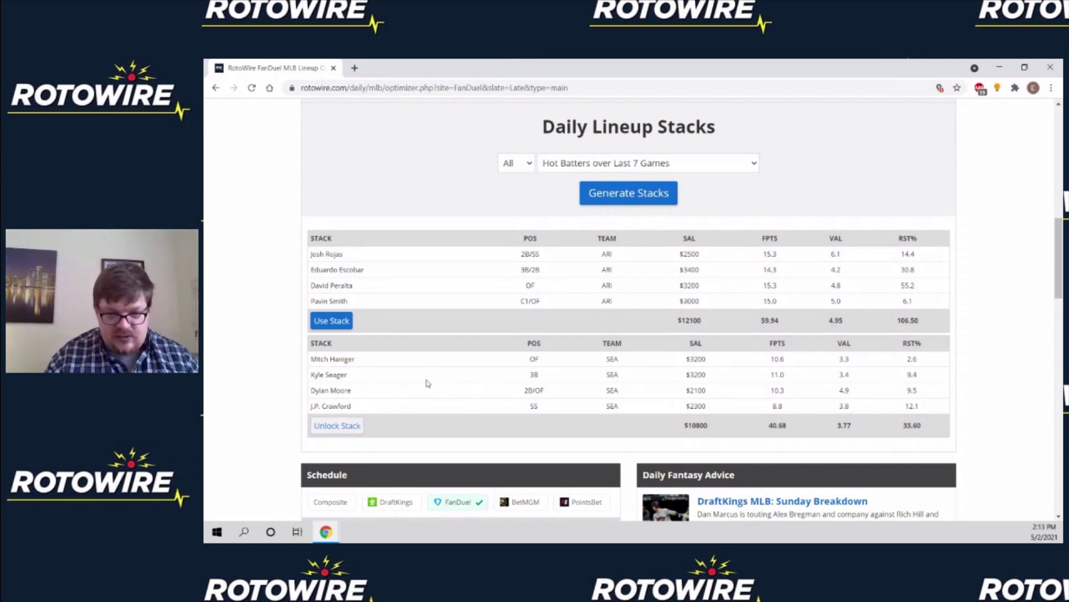
Step: Check the locked Seattle players in the player pool and generate one optimal lineup
scroll(406, 306, up, 3)
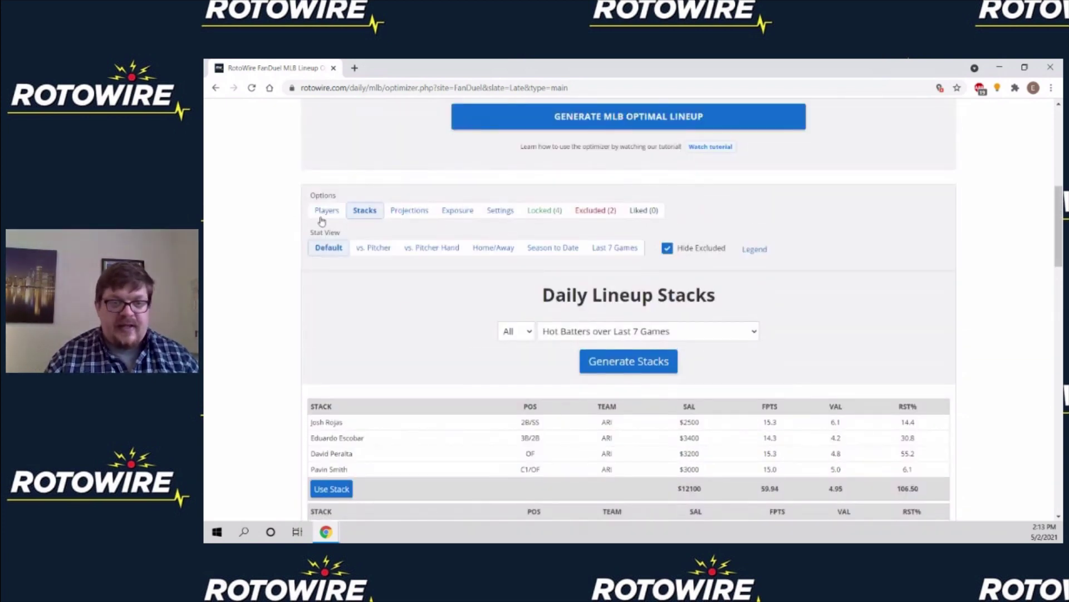
click(322, 215)
scroll(267, 257, down, 2)
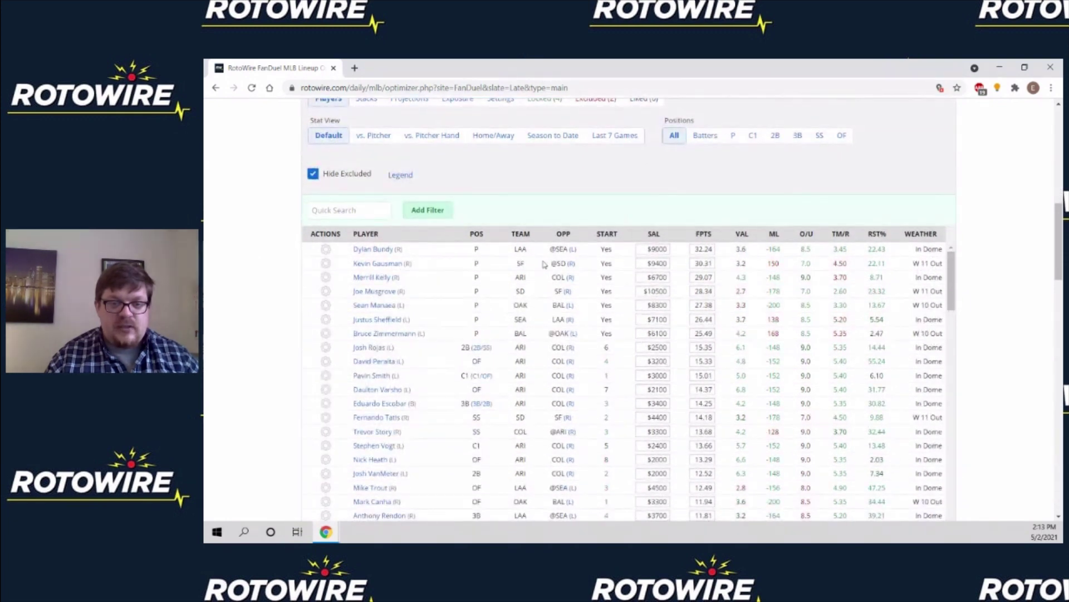
scroll(443, 282, down, 5)
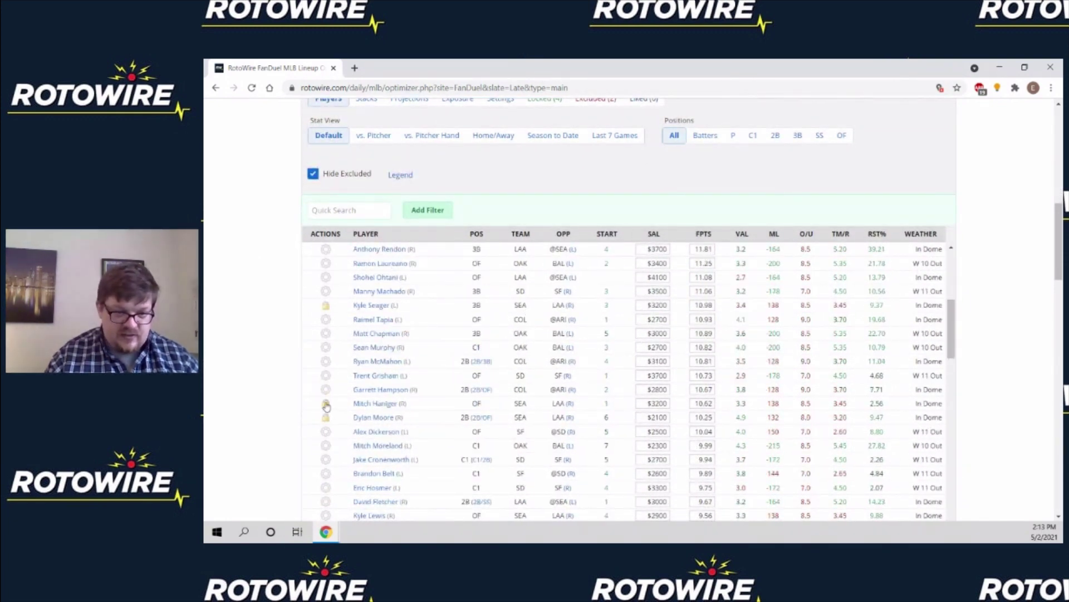
scroll(323, 318, up, 4)
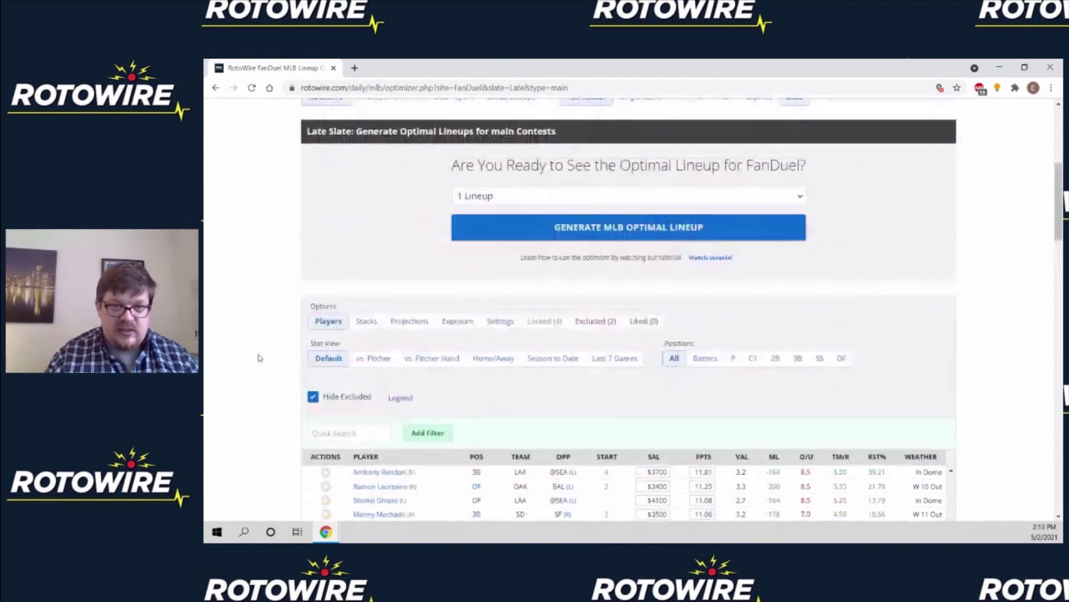
click(672, 237)
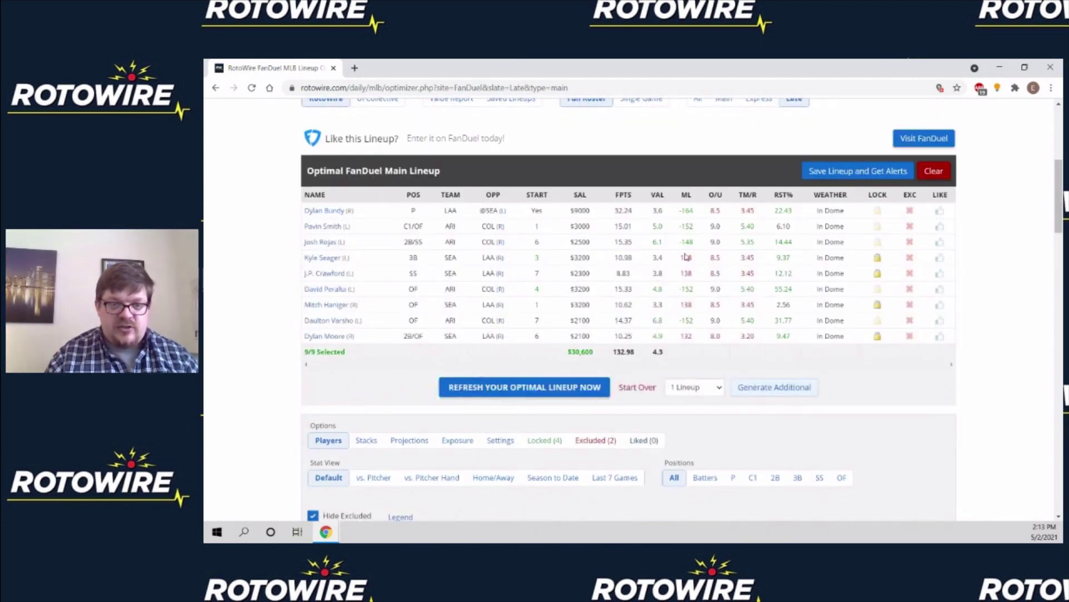
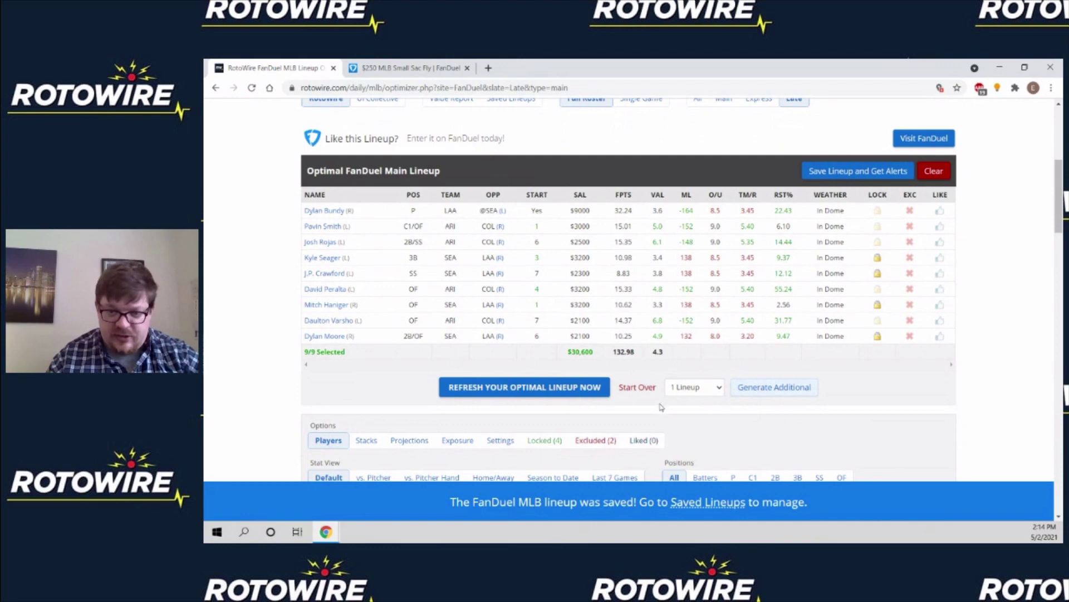
Step: Generate 2 additional optimal lineups and review them beneath the first one
click(718, 390)
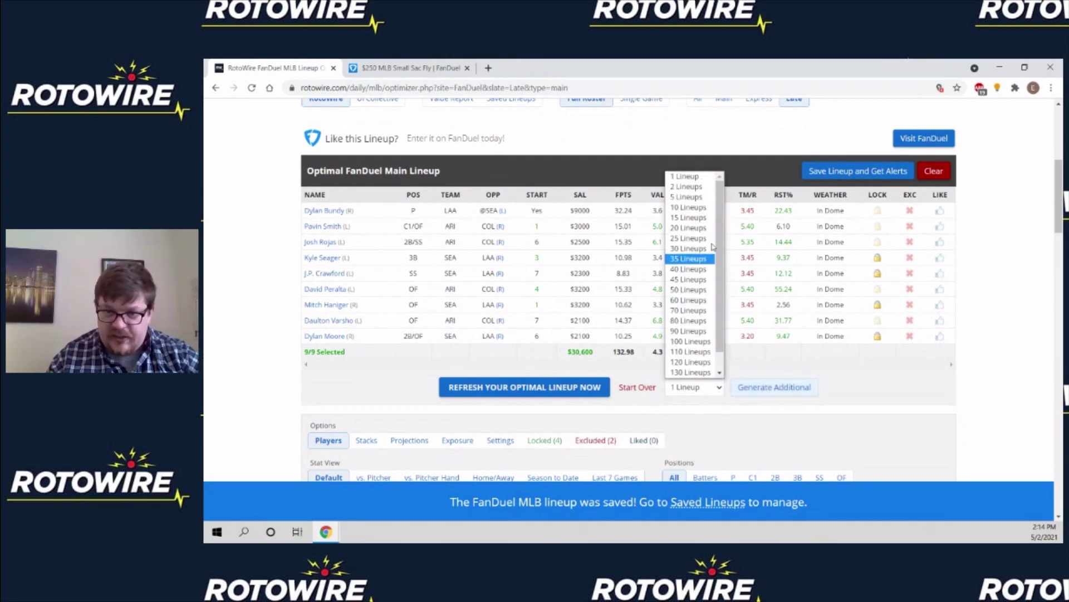
click(698, 187)
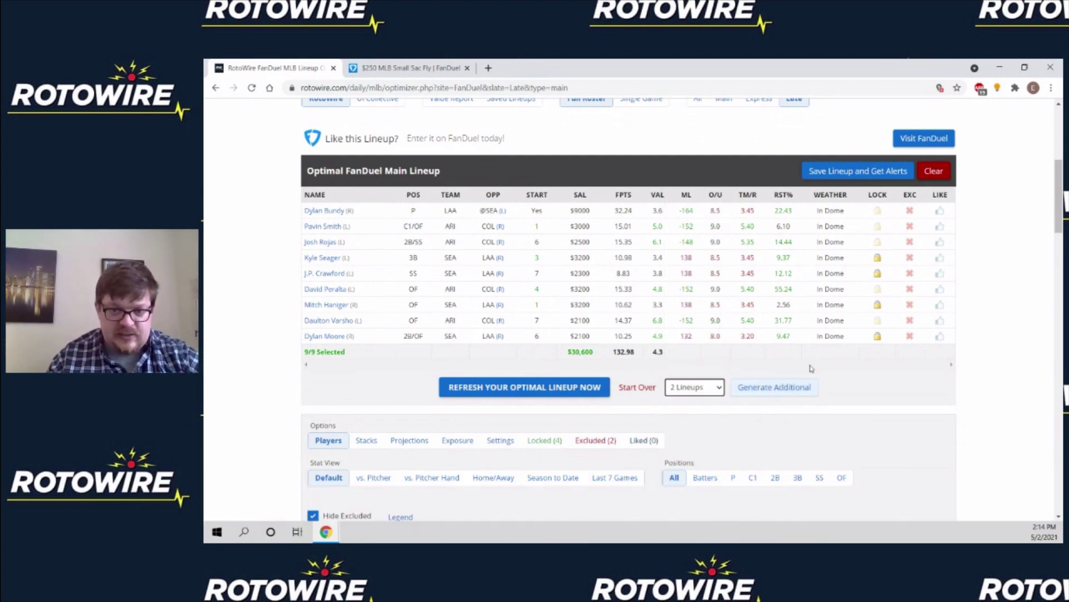
scroll(831, 366, up, 2)
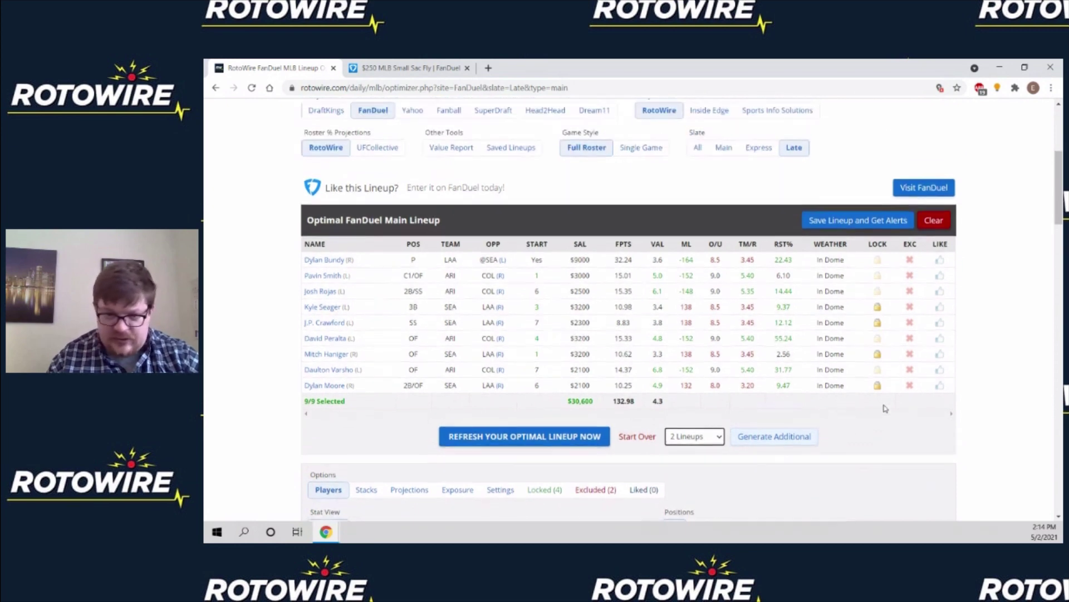
scroll(891, 490, down, 2)
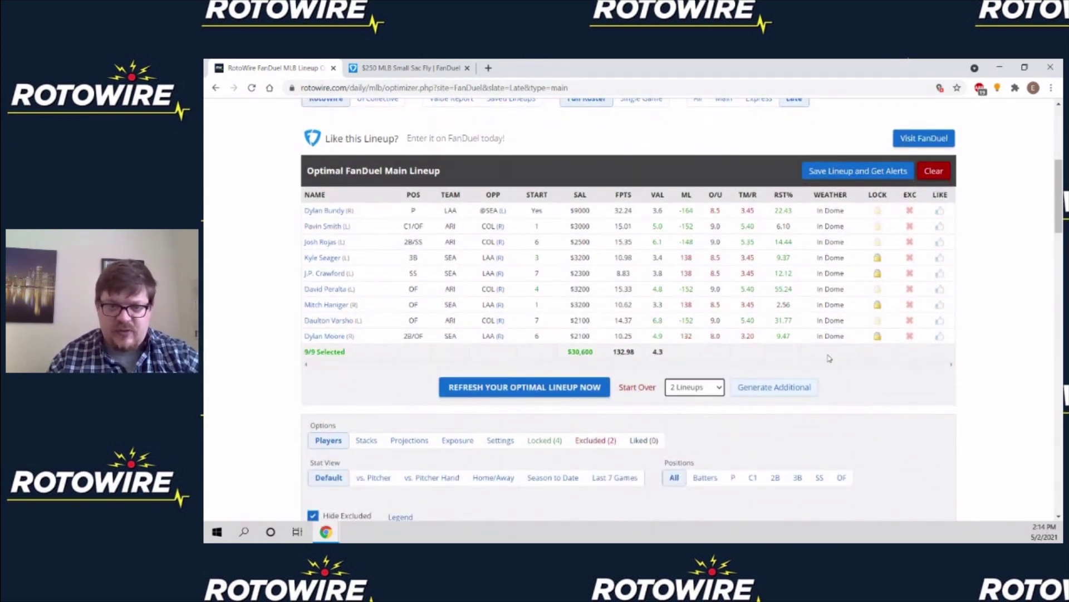
click(775, 393)
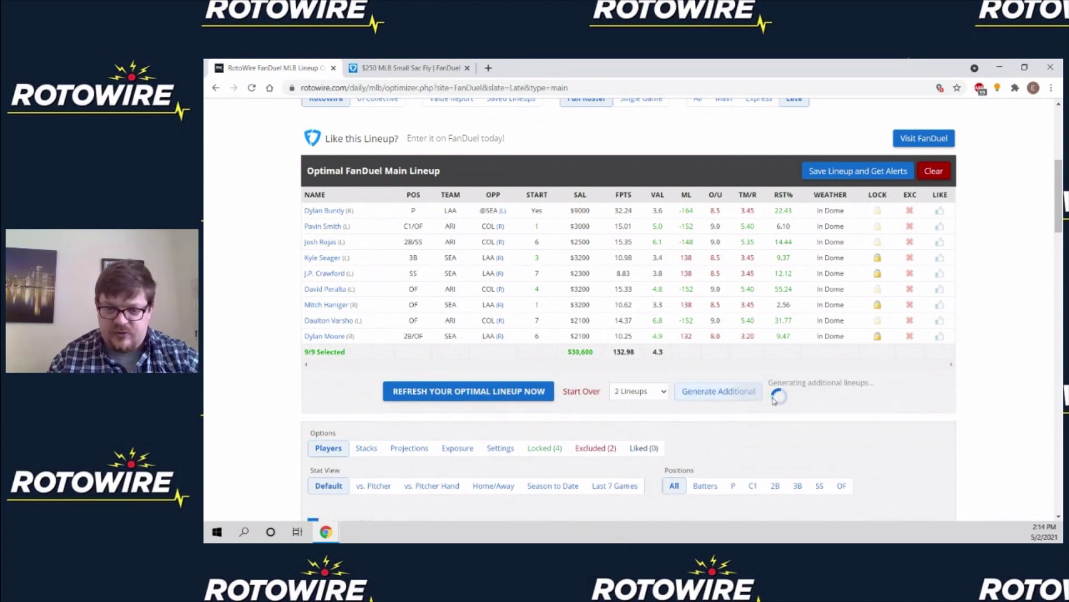
scroll(741, 357, down, 2)
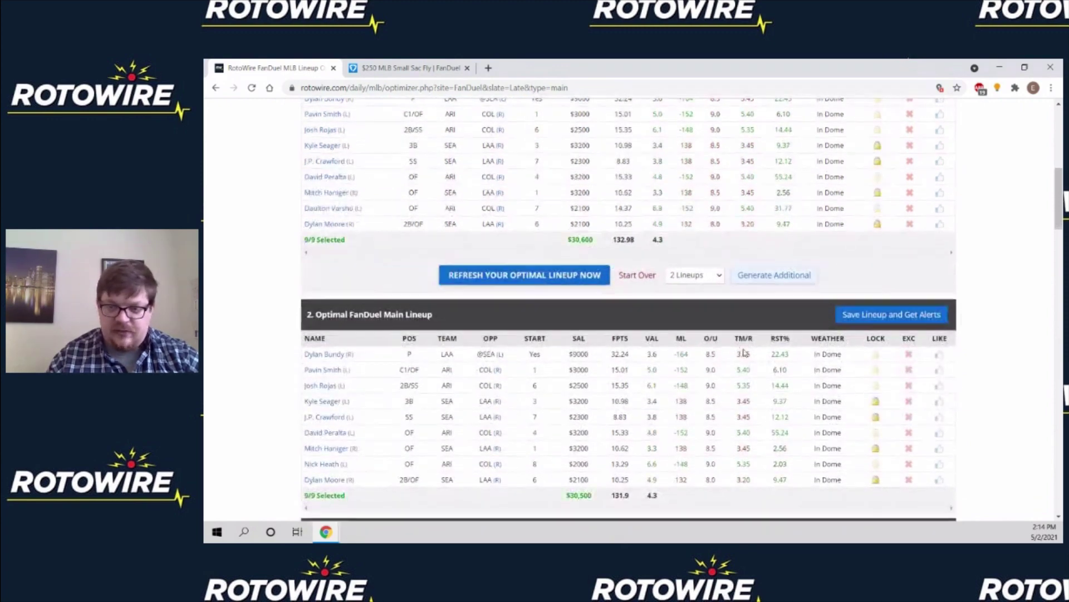
scroll(837, 328, down, 1)
scroll(743, 343, up, 2)
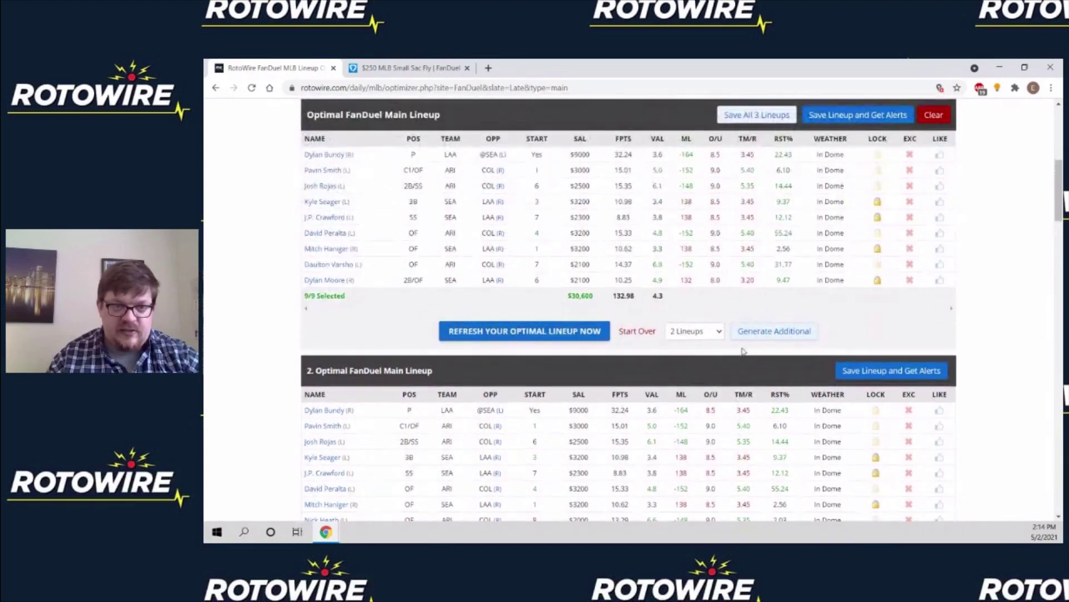
Step: Save the third and second generated optimal lineups with alerts
scroll(741, 351, down, 1)
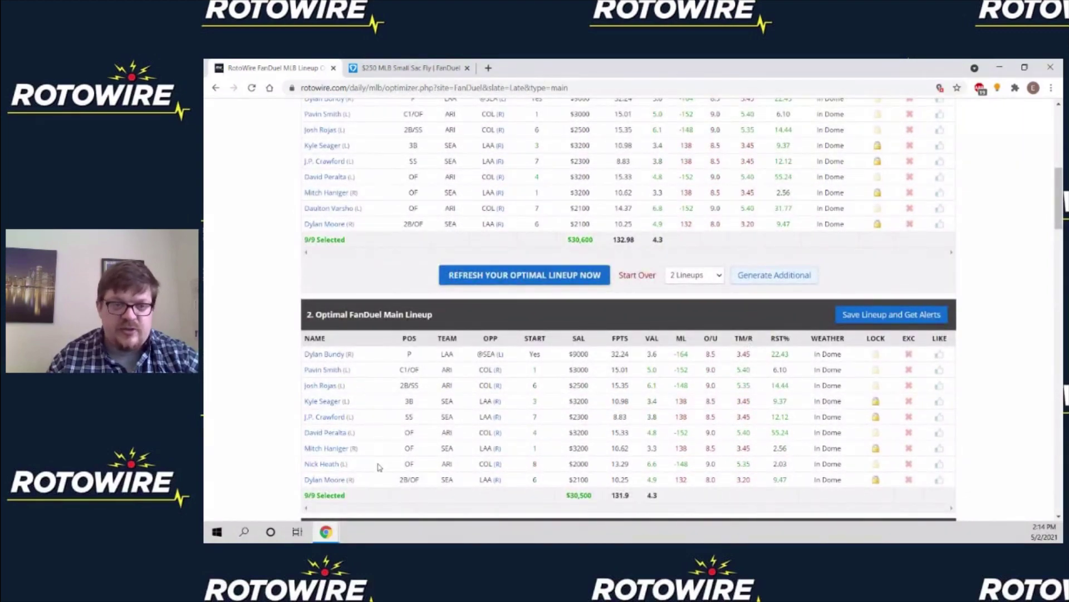
scroll(388, 460, down, 4)
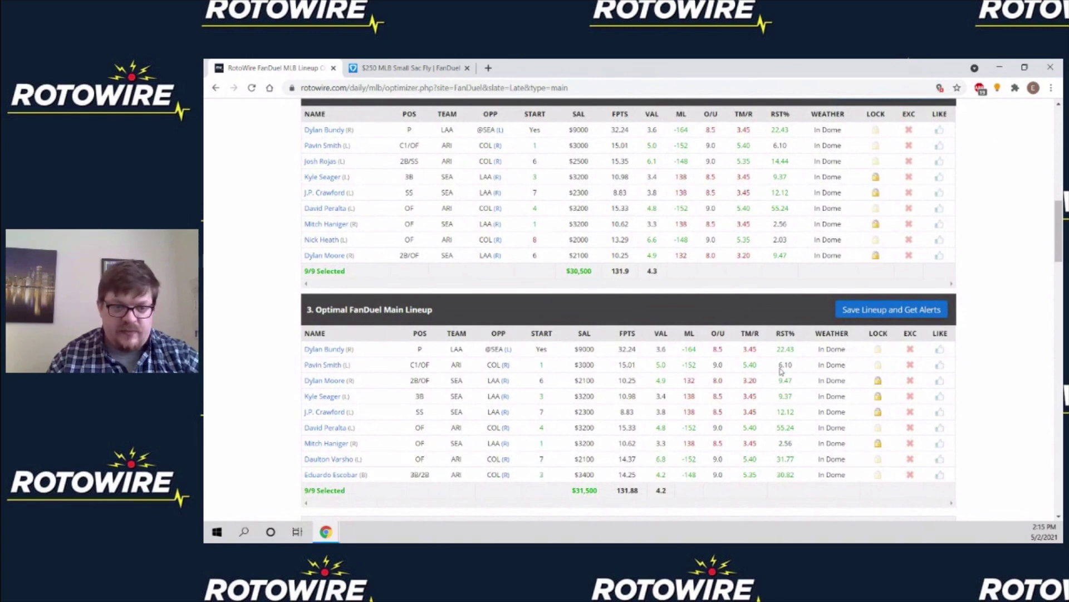
click(879, 310)
scroll(916, 235, up, 2)
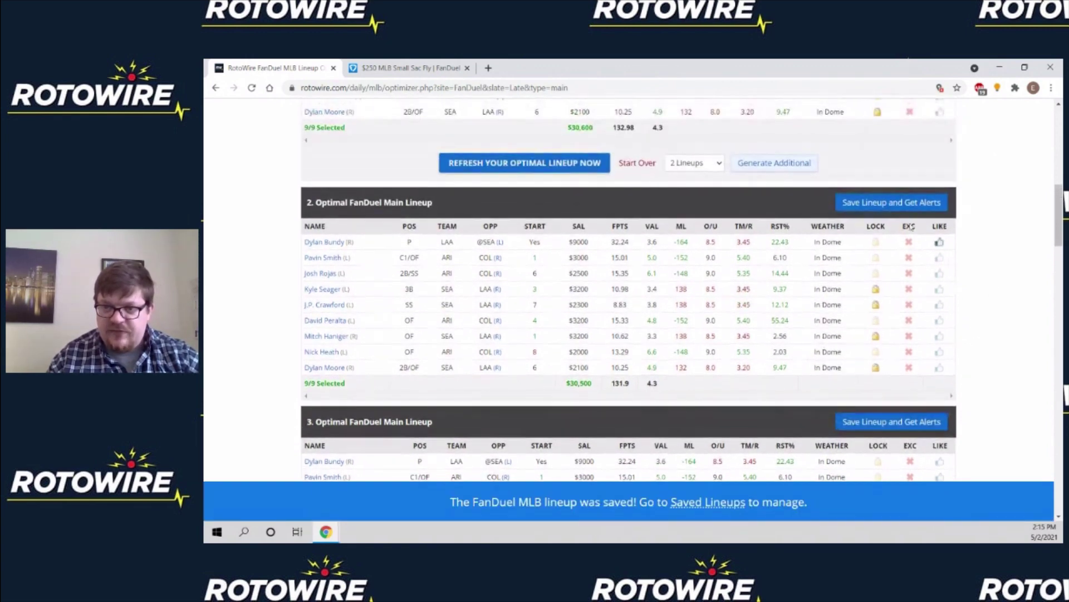
scroll(919, 245, down, 2)
scroll(927, 259, up, 2)
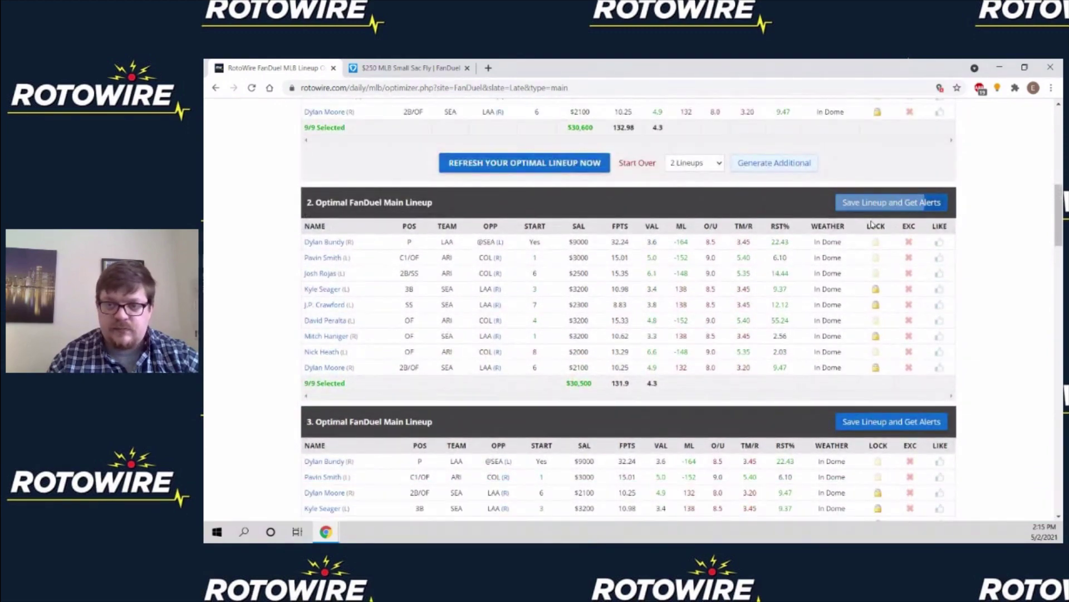
scroll(791, 274, up, 7)
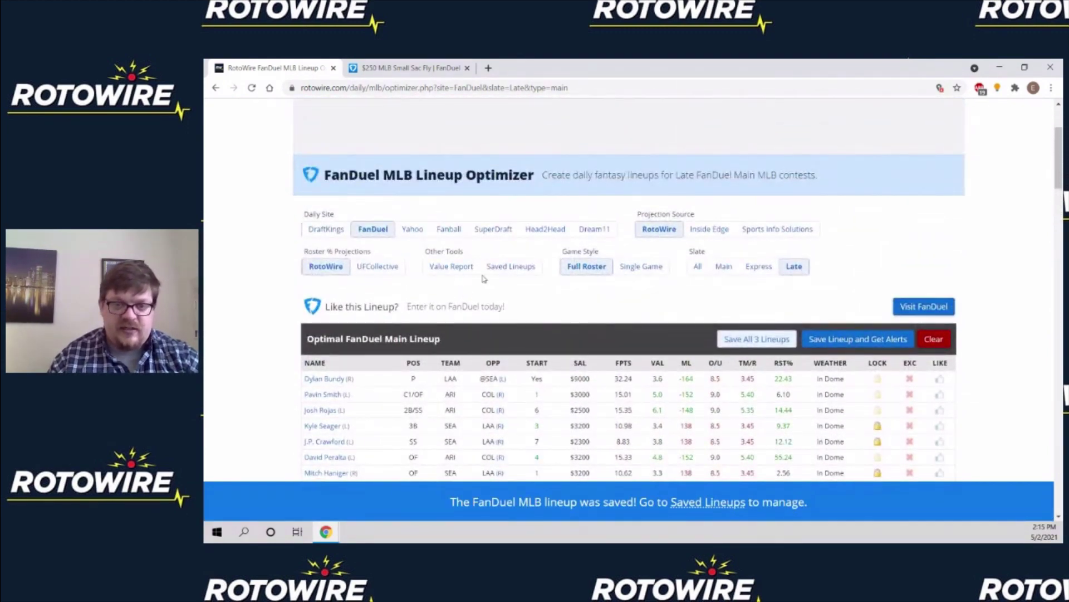
Step: Open the saved FanDuel MLB lineups for the Late slate, review them and mark the three lineups for export
click(511, 267)
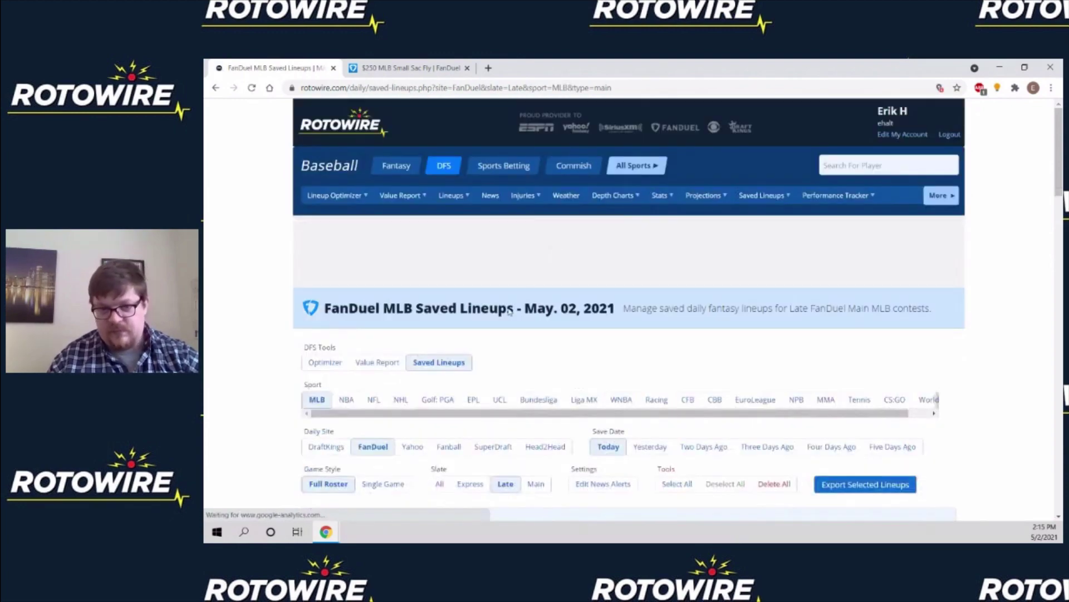
scroll(698, 368, down, 4)
scroll(698, 368, down, 10)
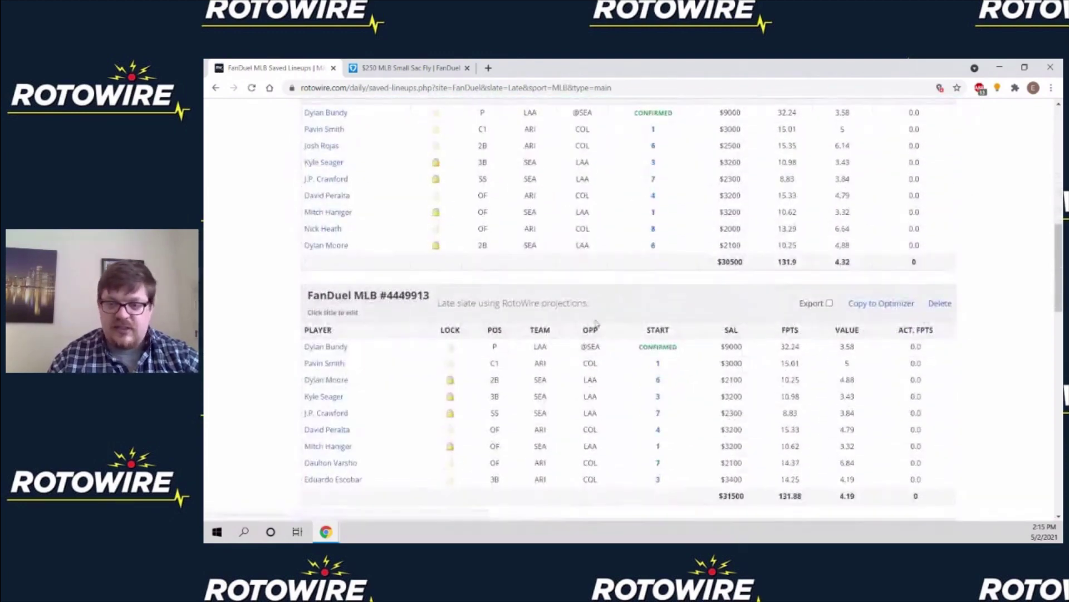
scroll(603, 331, down, 3)
scroll(607, 329, up, 4)
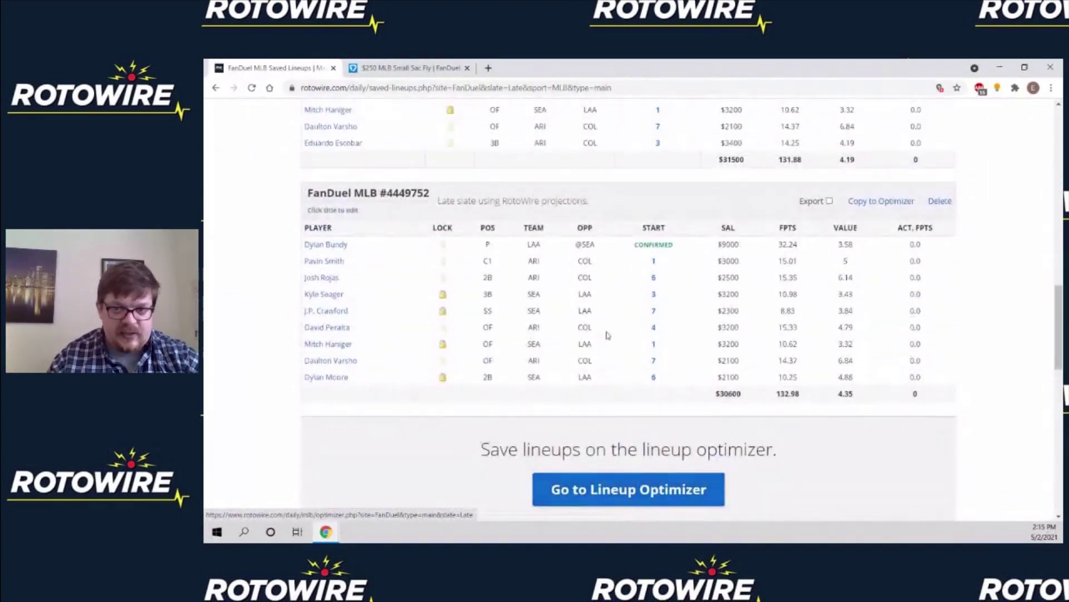
scroll(678, 312, up, 8)
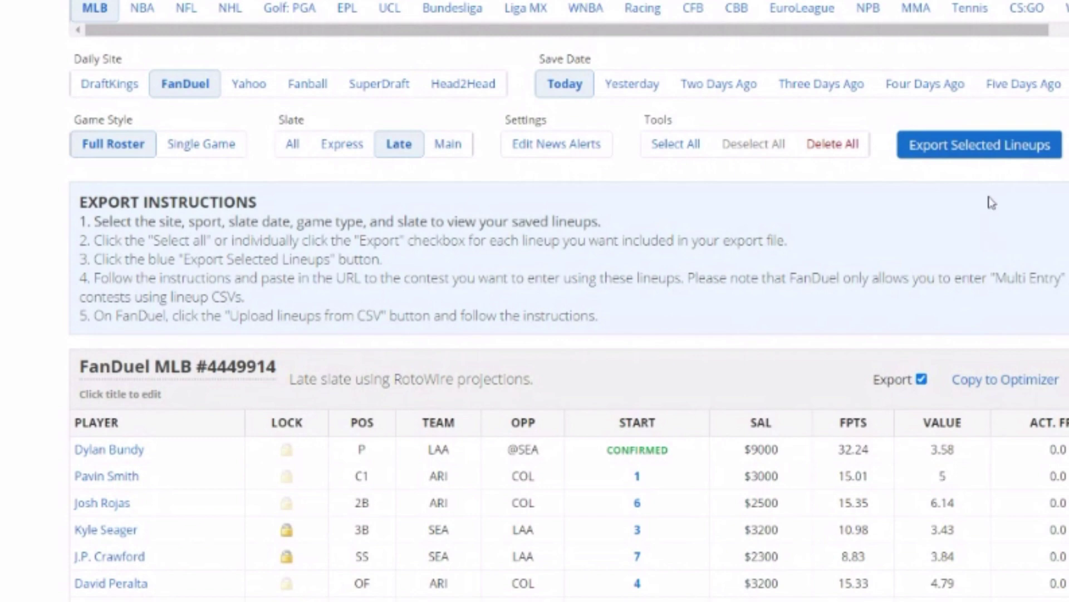
Step: Start exporting the selected lineups and copy the URL of FanDuel's $250 MLB Small Sac Fly contest
click(969, 146)
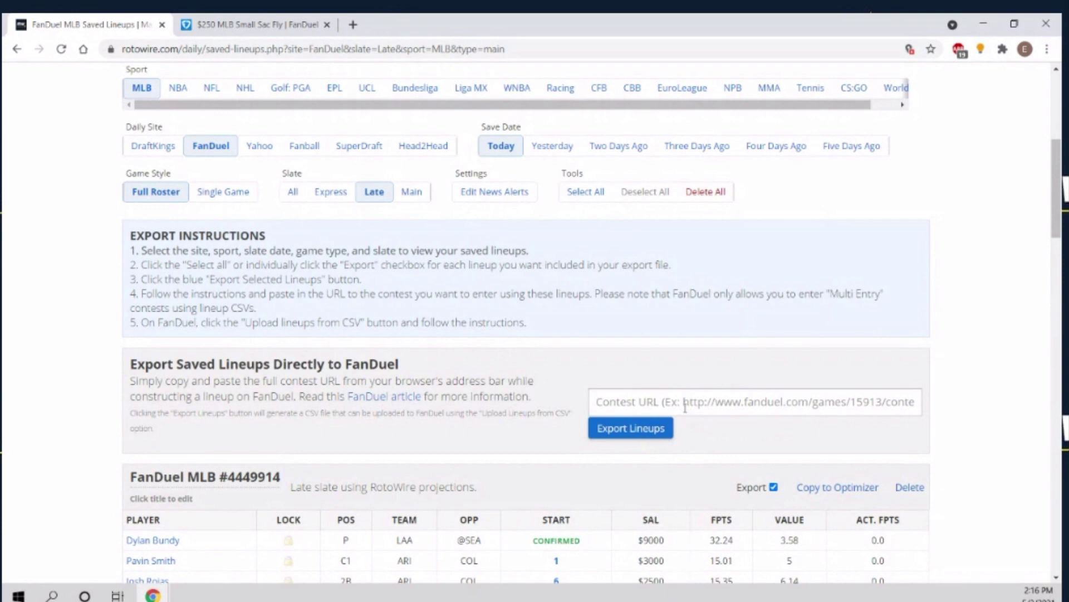
click(593, 401)
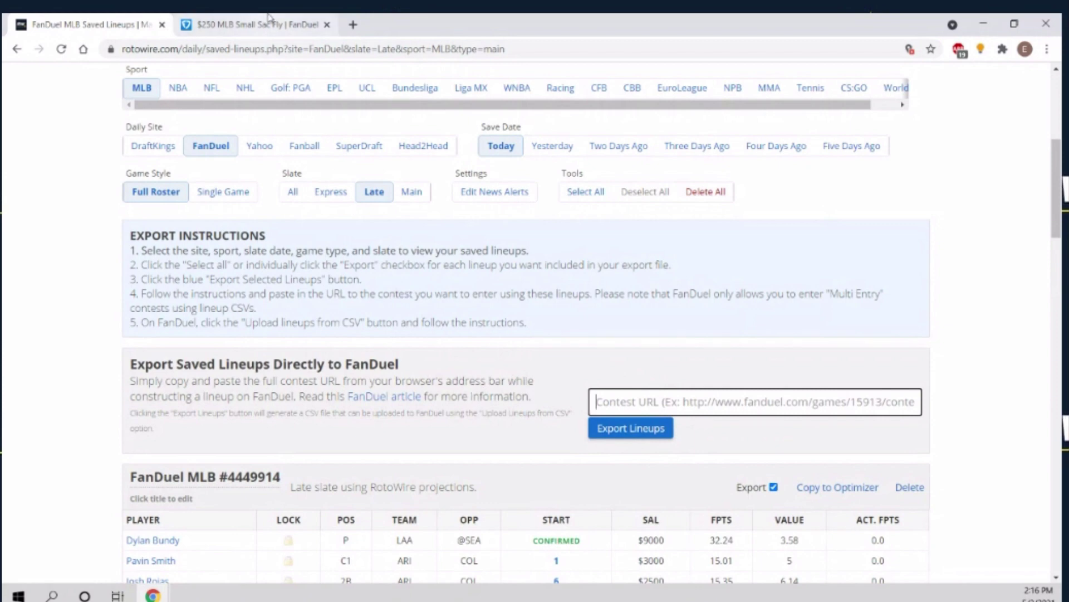
click(252, 27)
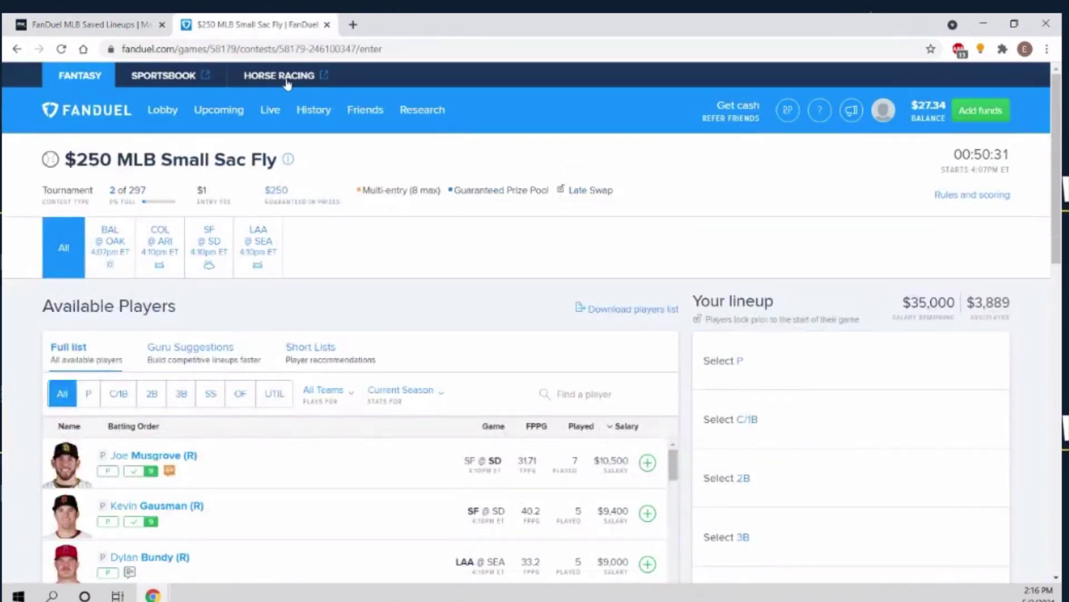
click(399, 52)
key(ctrl+c)
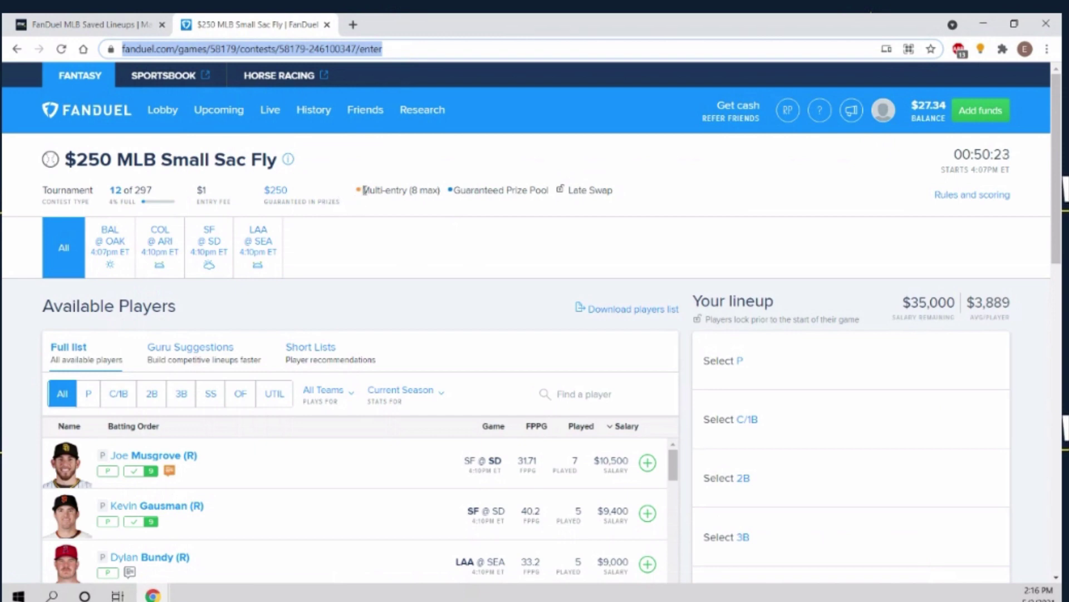
Step: Paste the contest URL into RotoWire's FanDuel export form and export the lineups as a CSV file
click(92, 28)
click(656, 402)
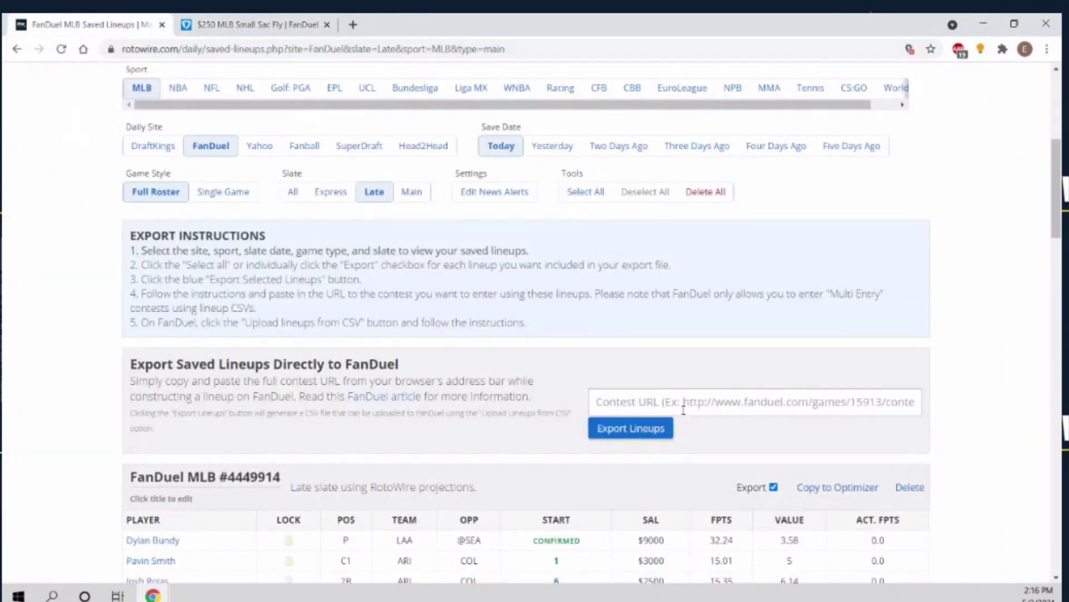
key(ctrl+v)
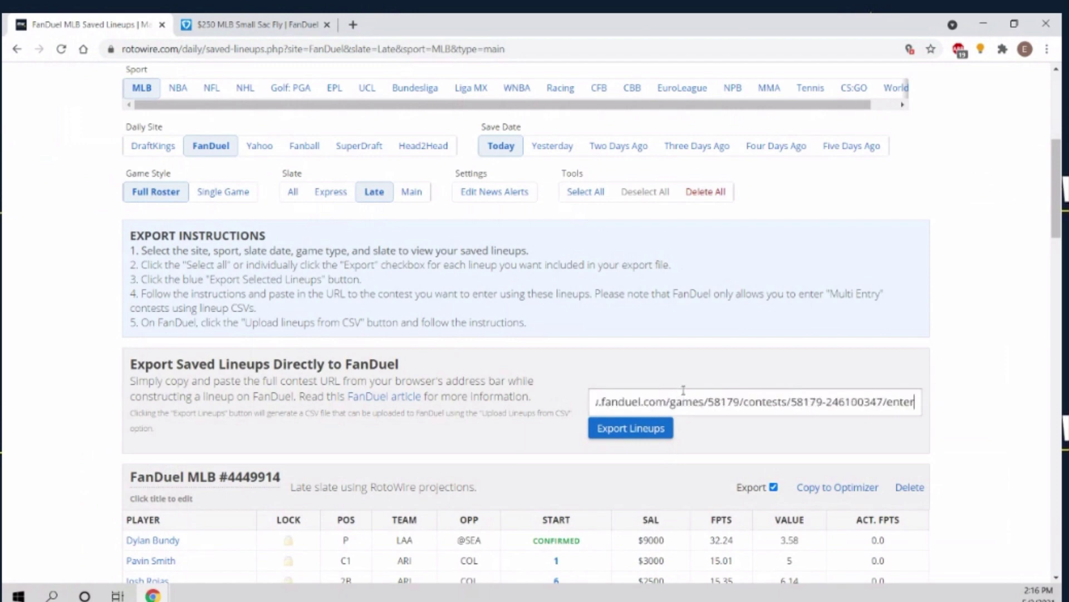
click(632, 433)
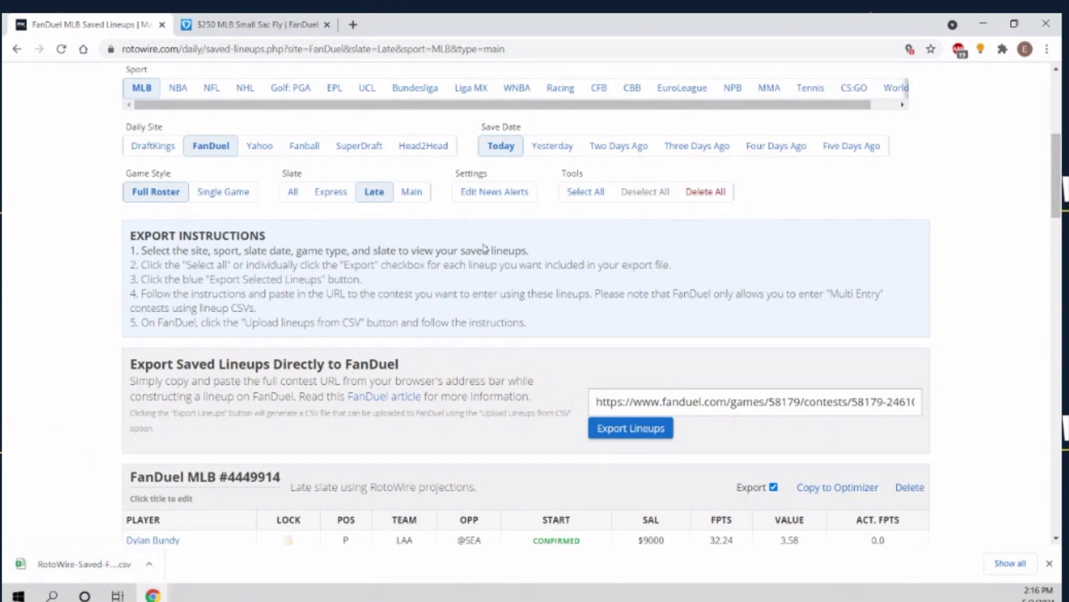
Step: On the FanDuel contest page, choose RotoWire-Saved-FanDuel-MLB-main-Late-2021-05-02-Lineups (1).csv as the lineup upload file
click(312, 28)
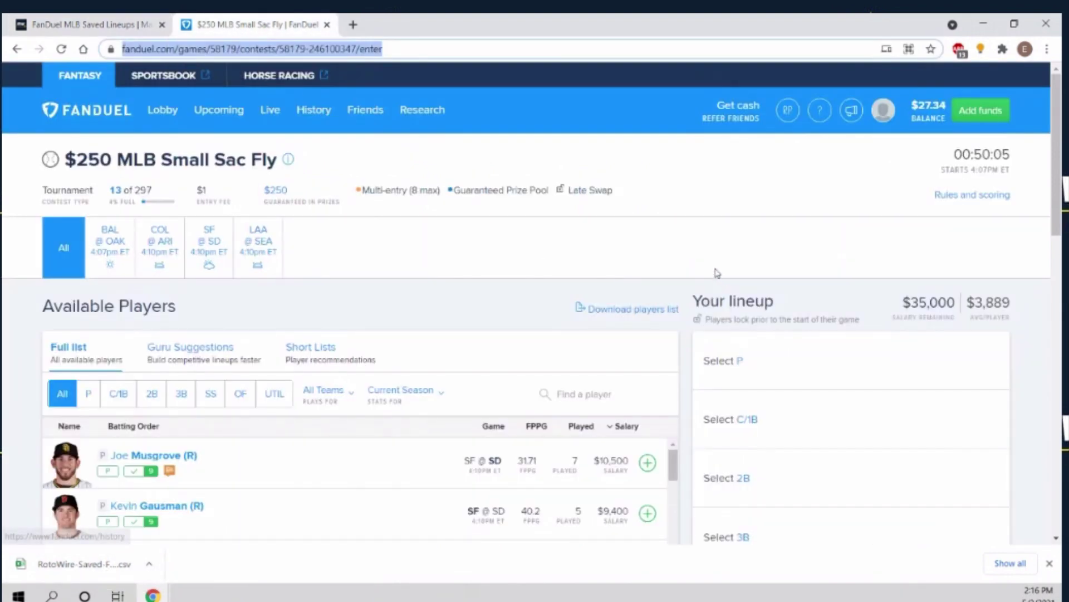
scroll(728, 188, down, 9)
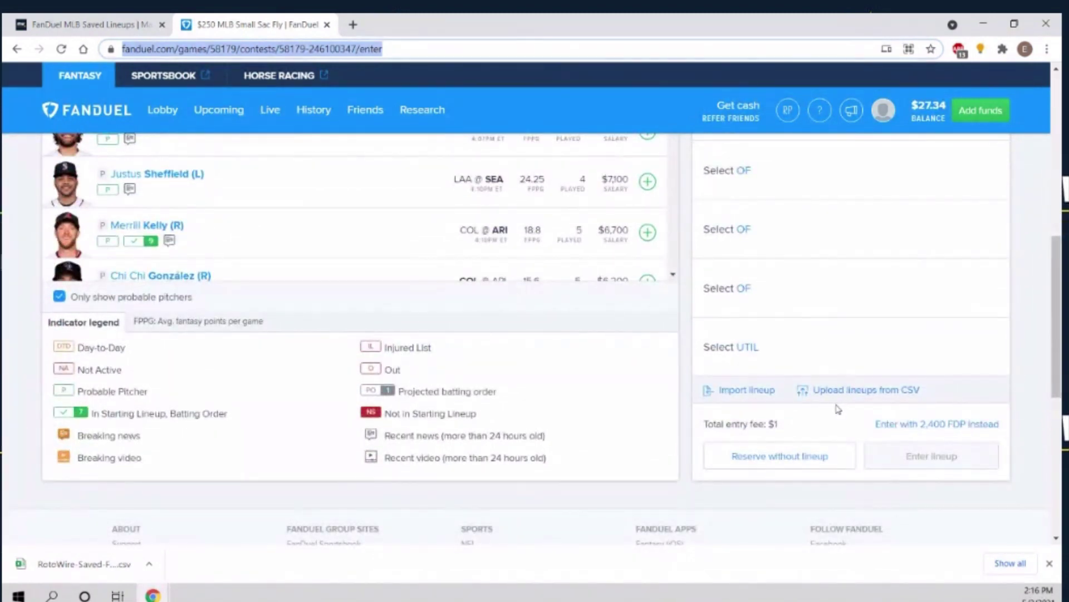
click(836, 391)
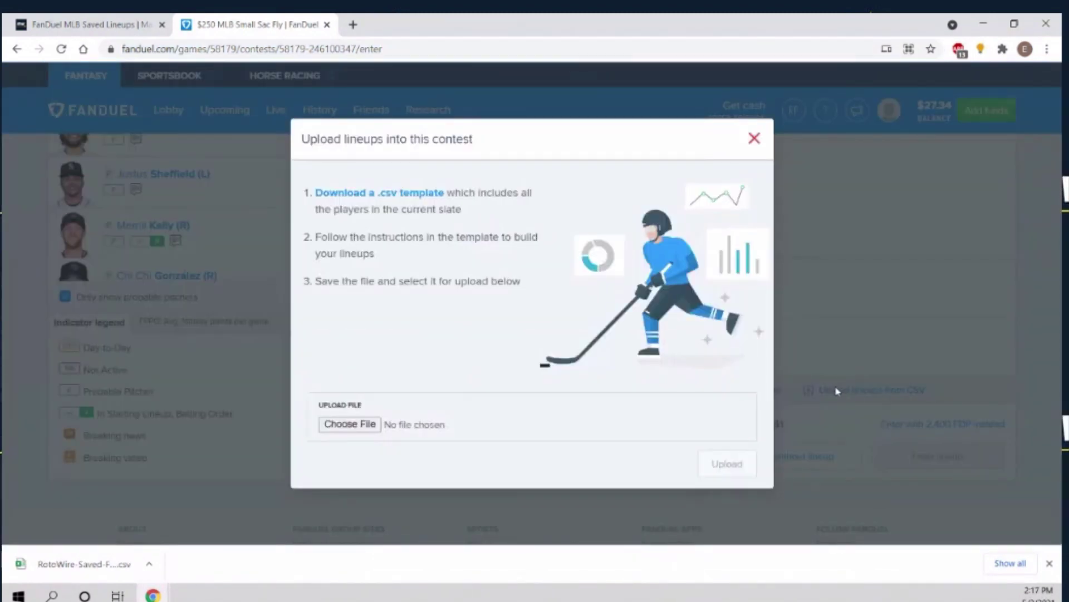
click(351, 425)
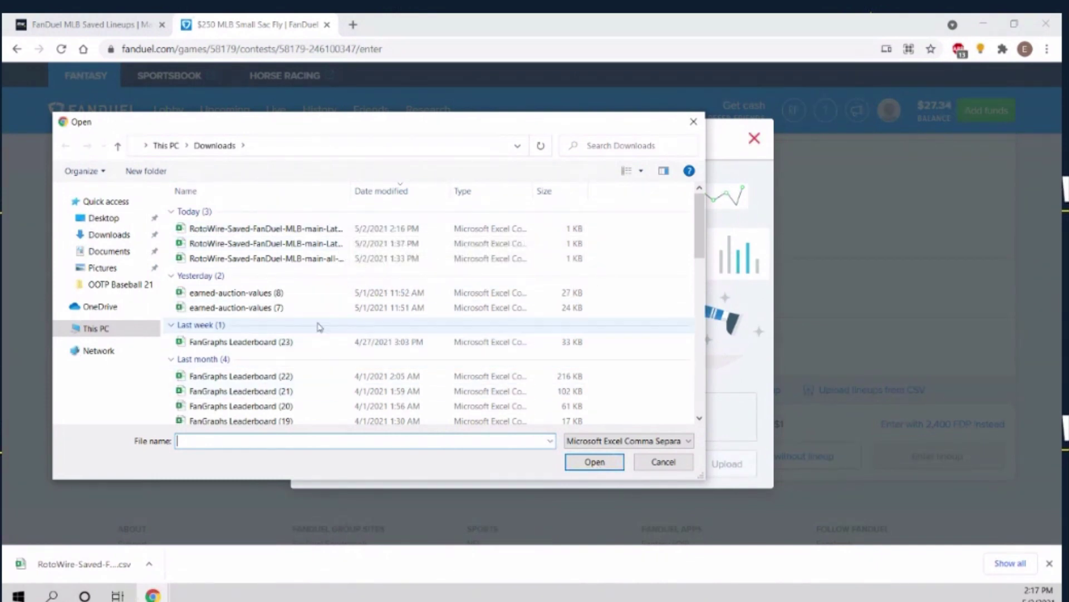
click(308, 233)
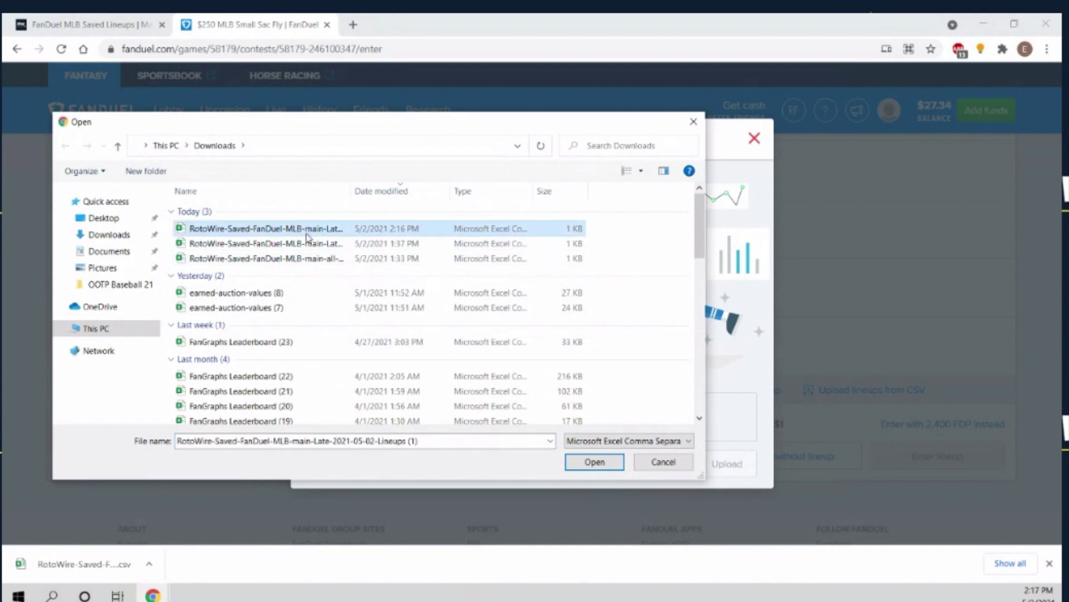
click(590, 473)
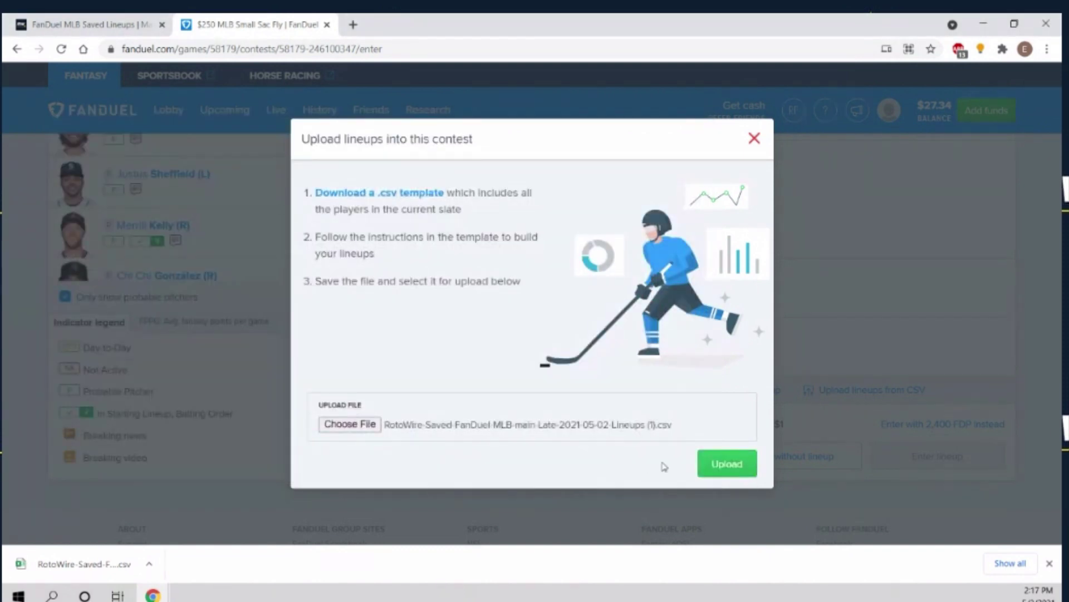
Step: Upload the chosen CSV and enter its 3 lineups into the $250 MLB Small Sac Fly contest
click(720, 463)
drag(544, 336, 611, 380)
click(537, 327)
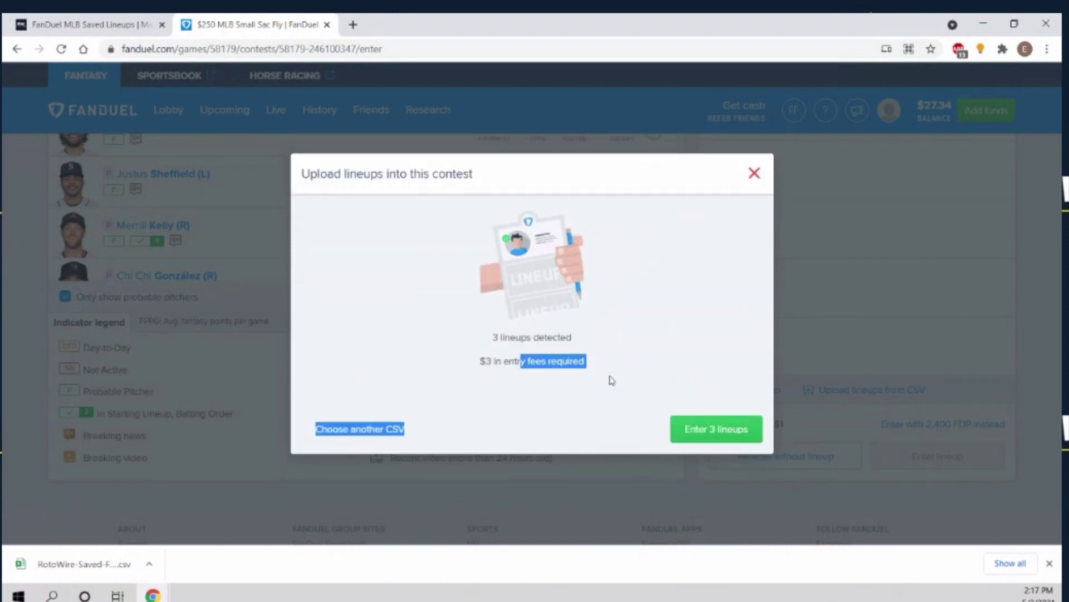
click(541, 362)
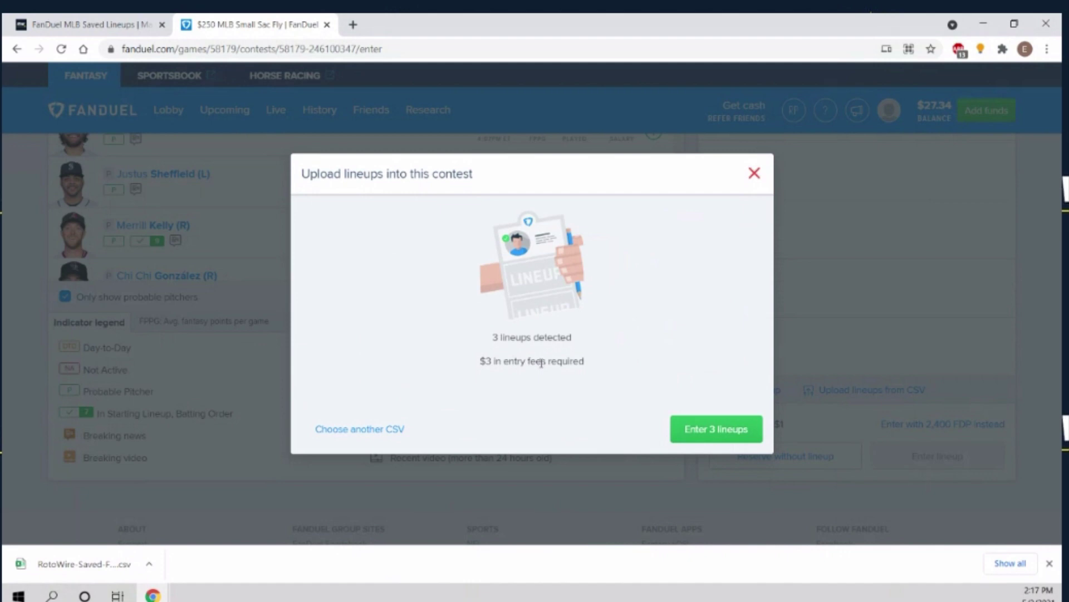
click(680, 438)
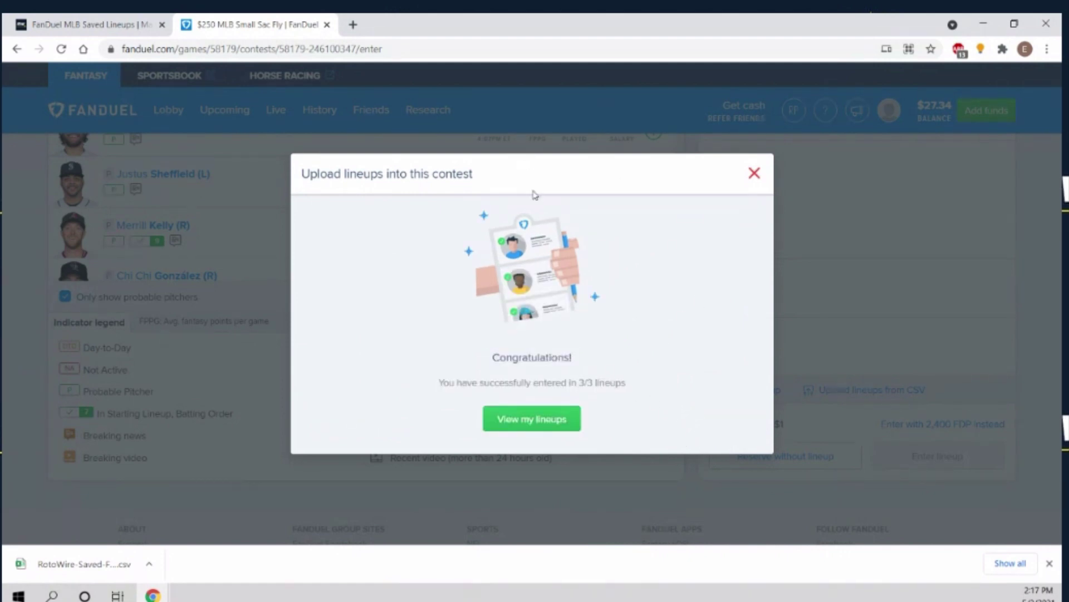
Step: Return to the RotoWire optimizer and examine the game schedule, its exclusion options and the player pool
key(ctrl+Page_Up)
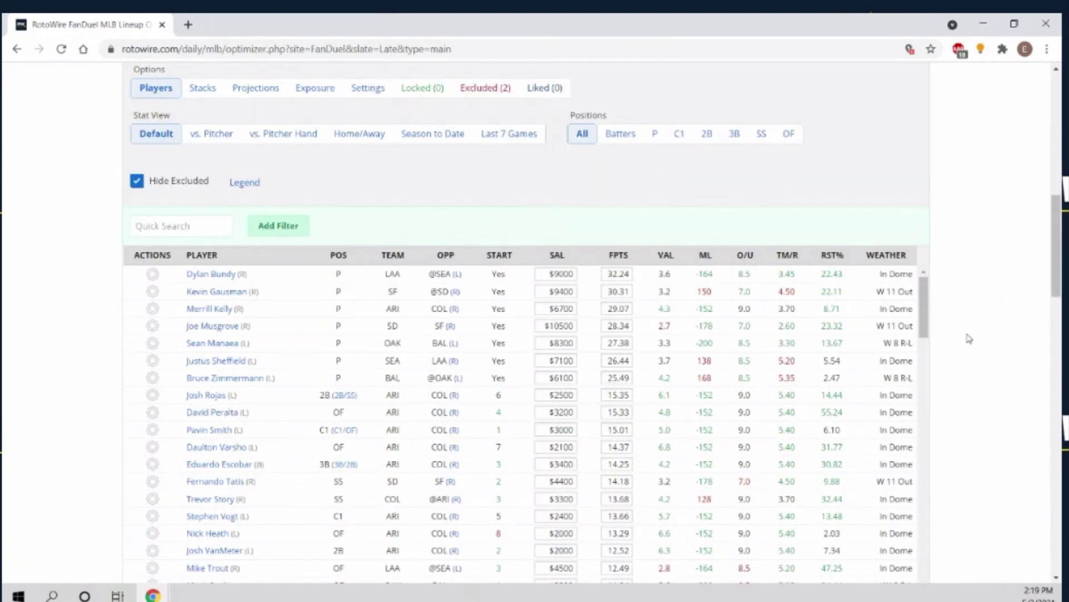
scroll(969, 334, up, 7)
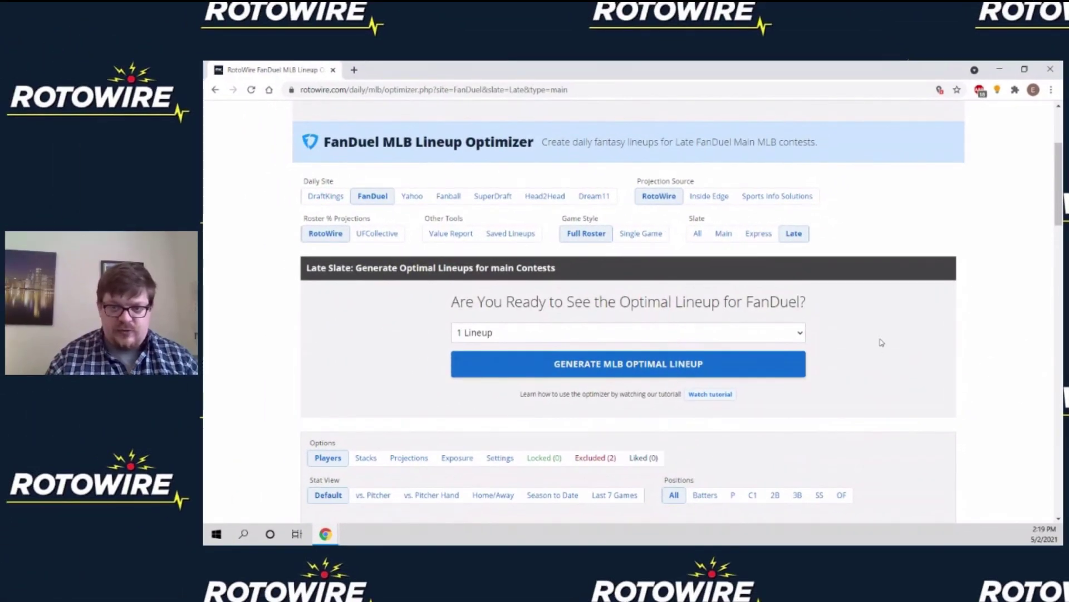
scroll(885, 275, down, 1)
scroll(909, 274, down, 15)
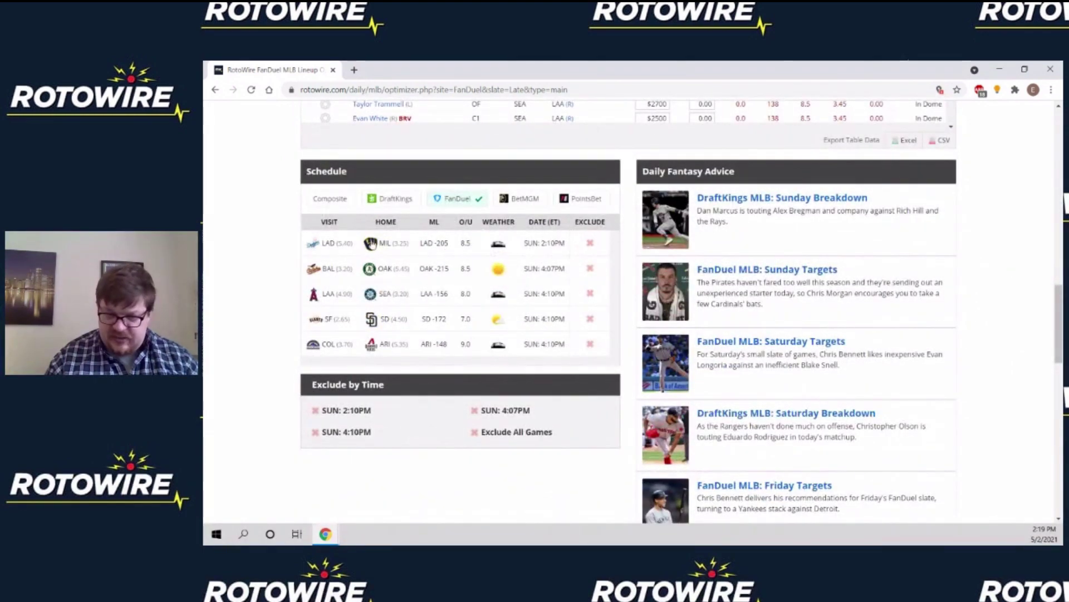
click(590, 243)
scroll(1012, 349, up, 8)
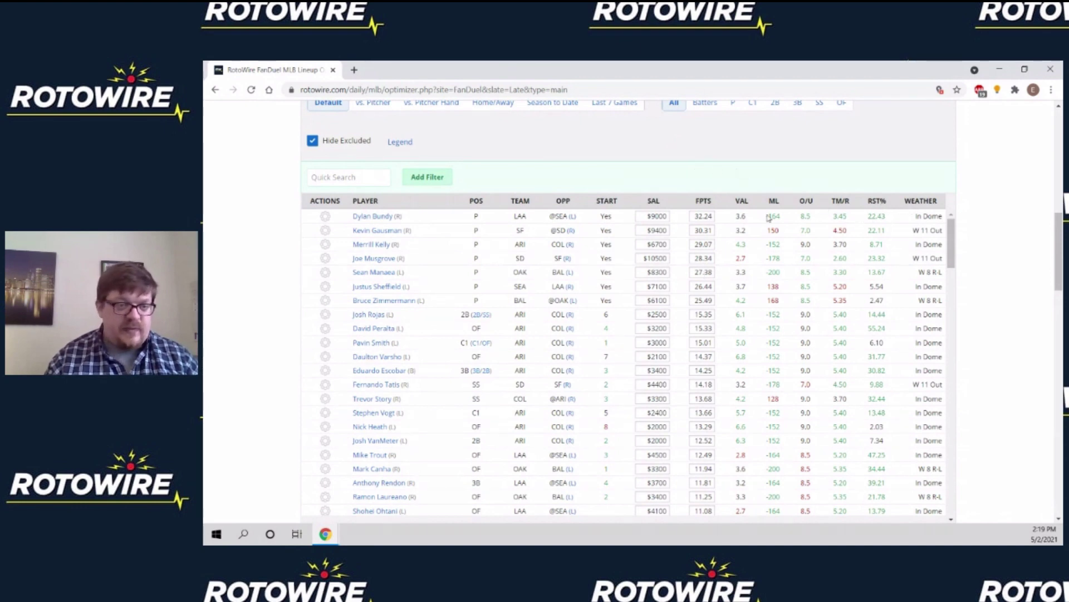
scroll(769, 218, up, 4)
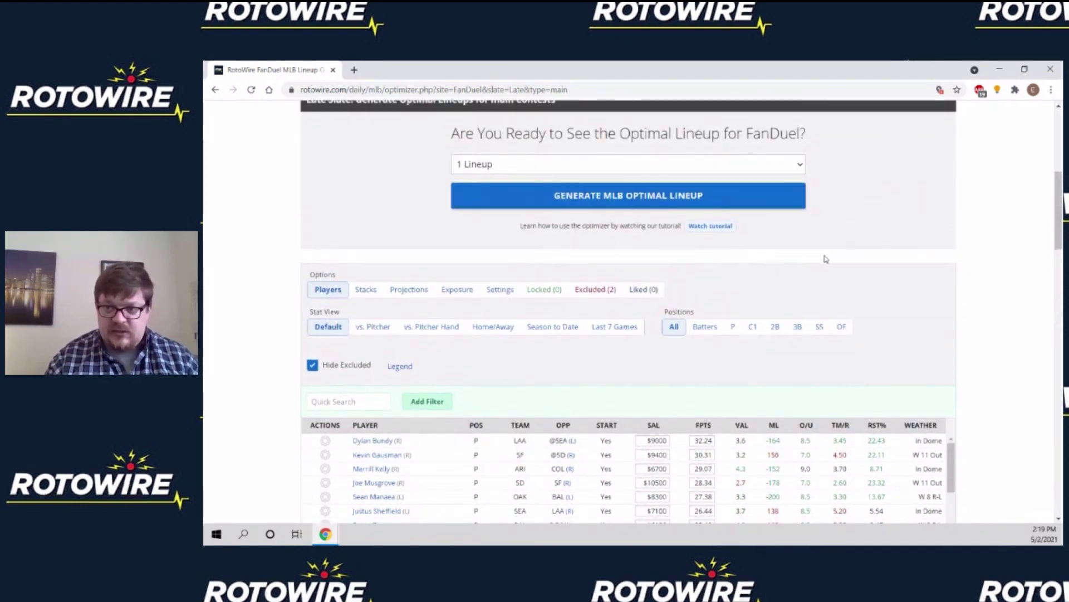
Step: Generate 1 optimal FanDuel lineup for the Late slate and review its selected players
scroll(879, 259, up, 1)
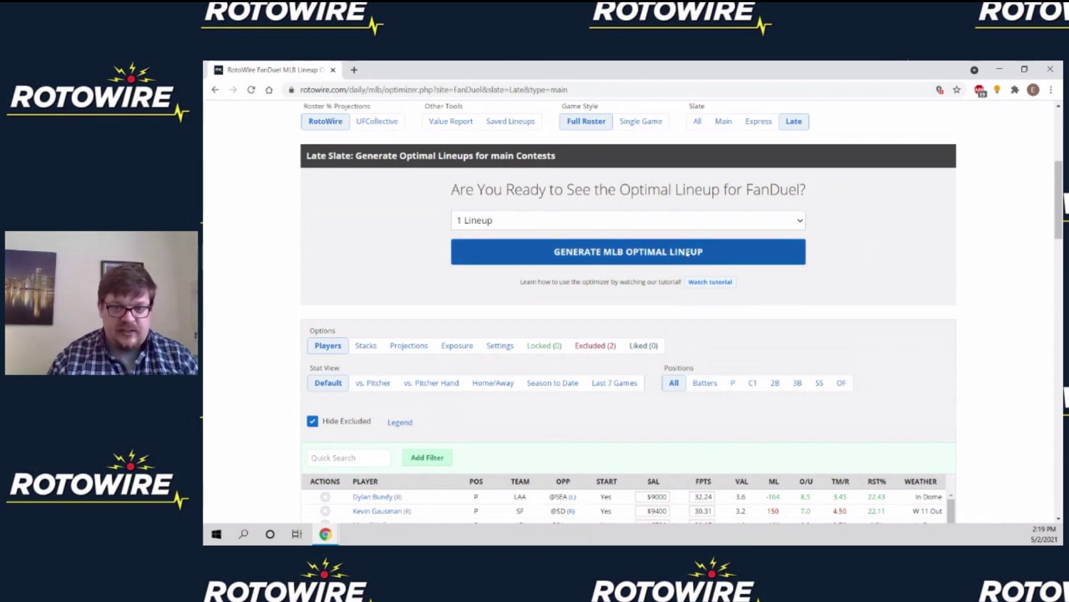
click(713, 252)
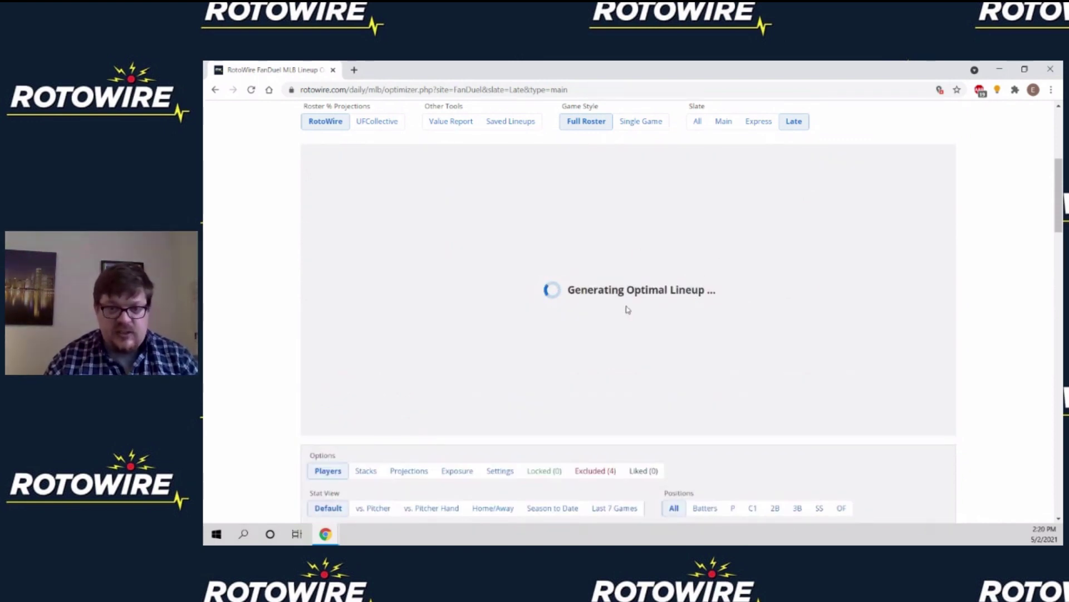
scroll(681, 320, down, 3)
scroll(681, 322, down, 1)
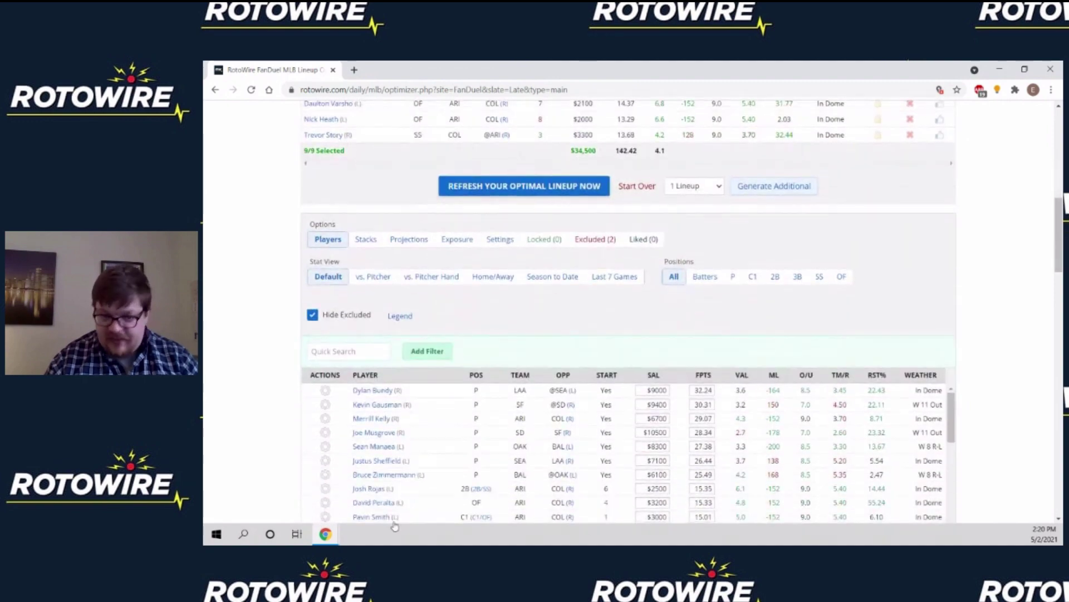
scroll(662, 333, up, 4)
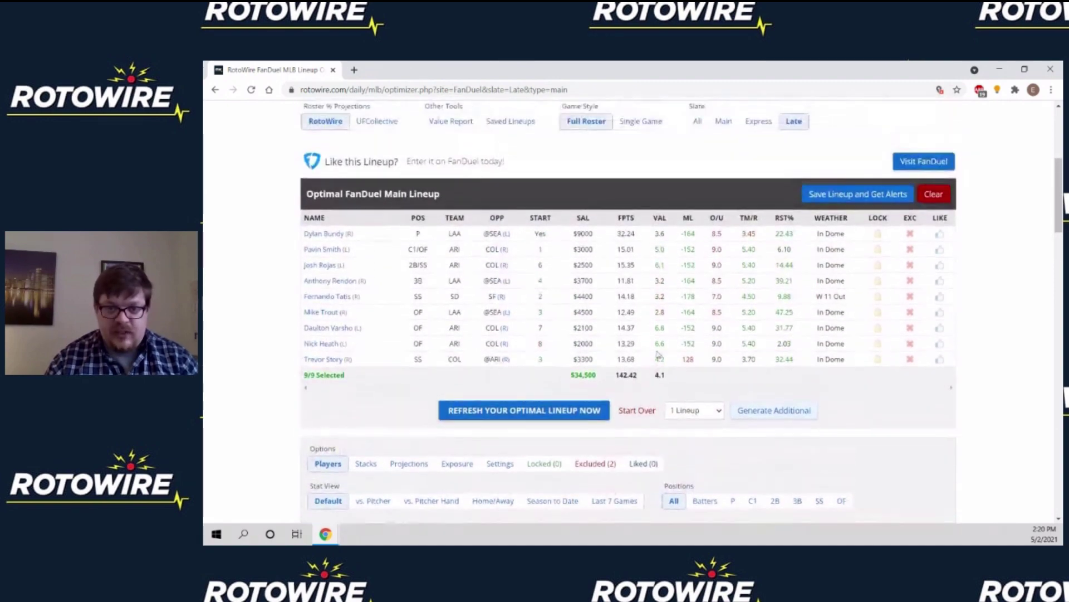
scroll(589, 285, up, 3)
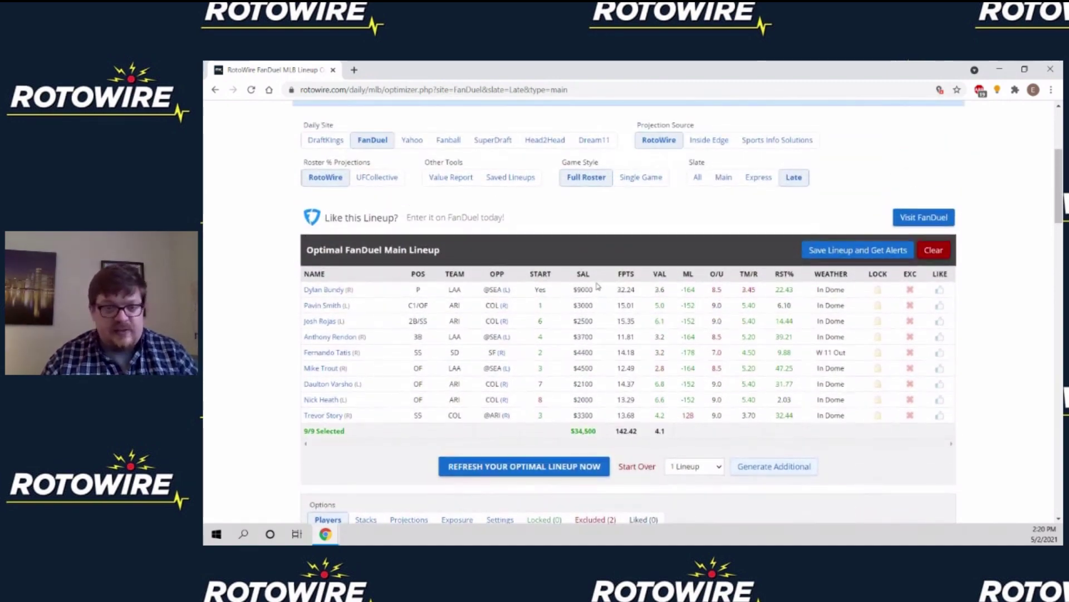
scroll(578, 334, up, 1)
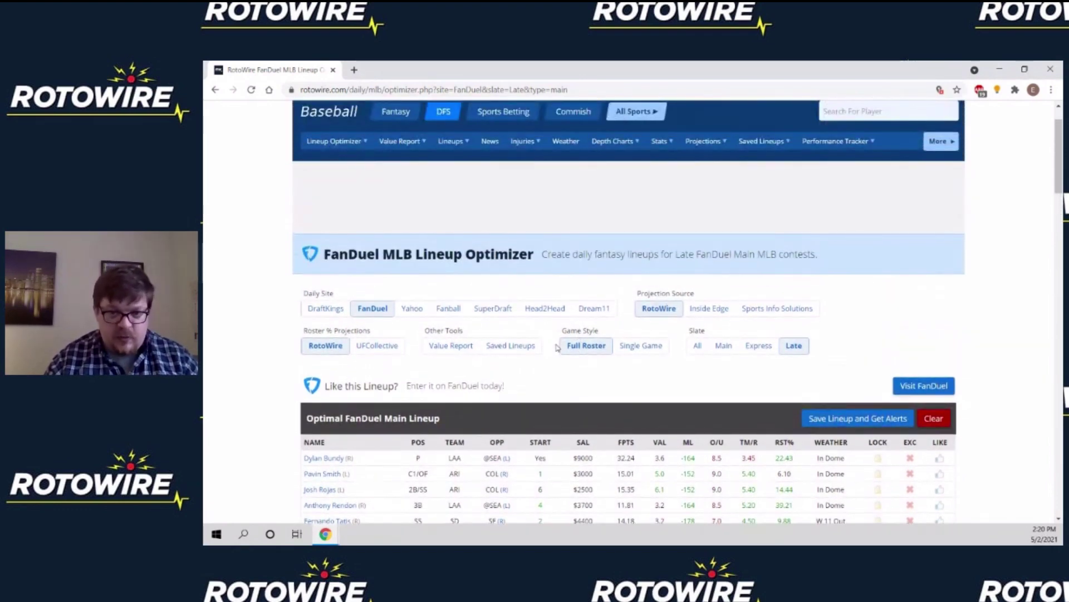
scroll(554, 345, down, 2)
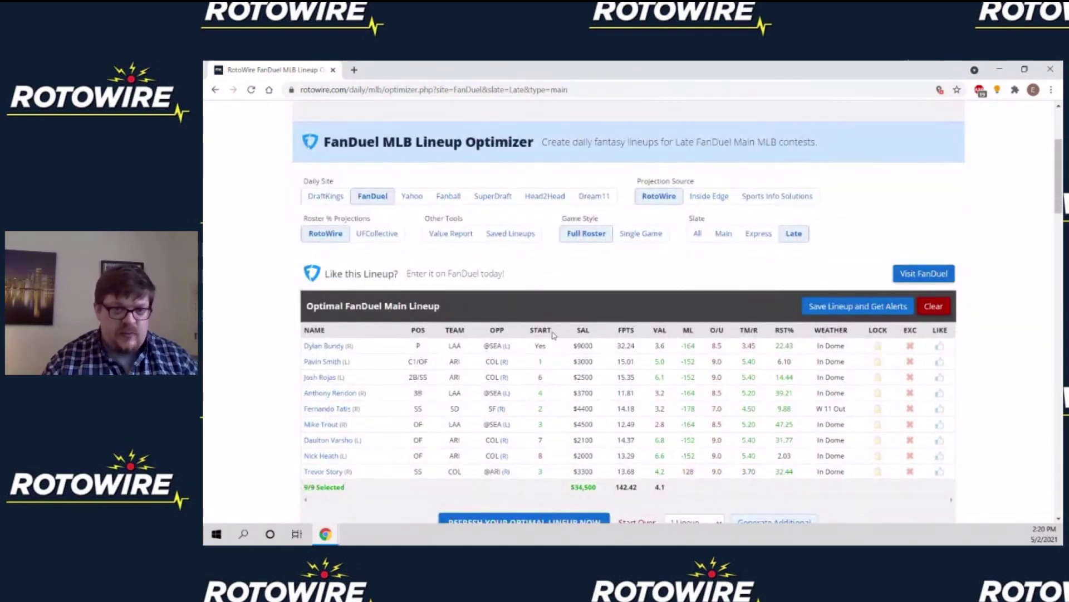
scroll(557, 323, down, 1)
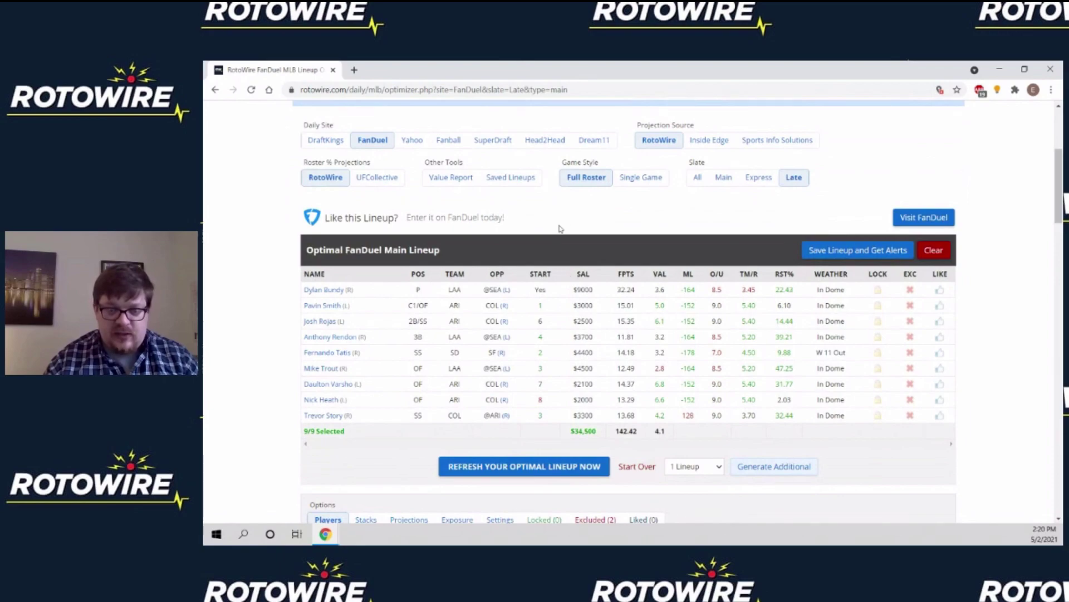